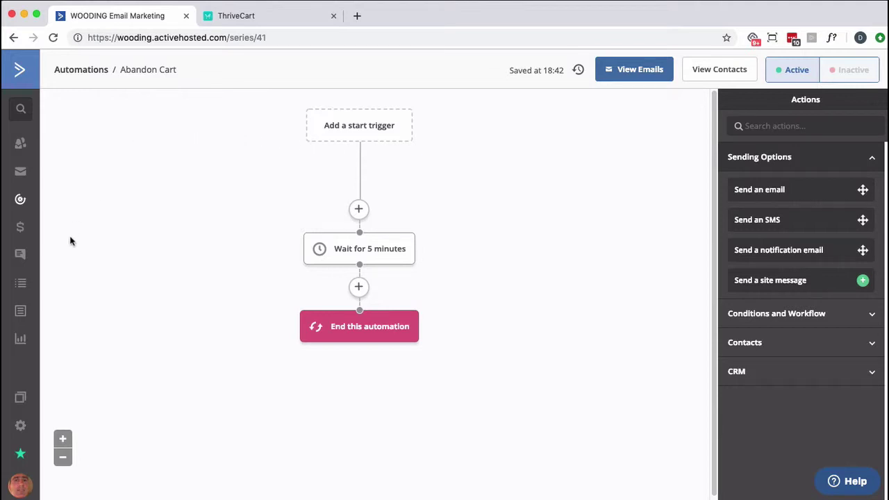
Open ActiveCampaign's Settings in a second tab and go to its Tracking page
right_click(21, 430)
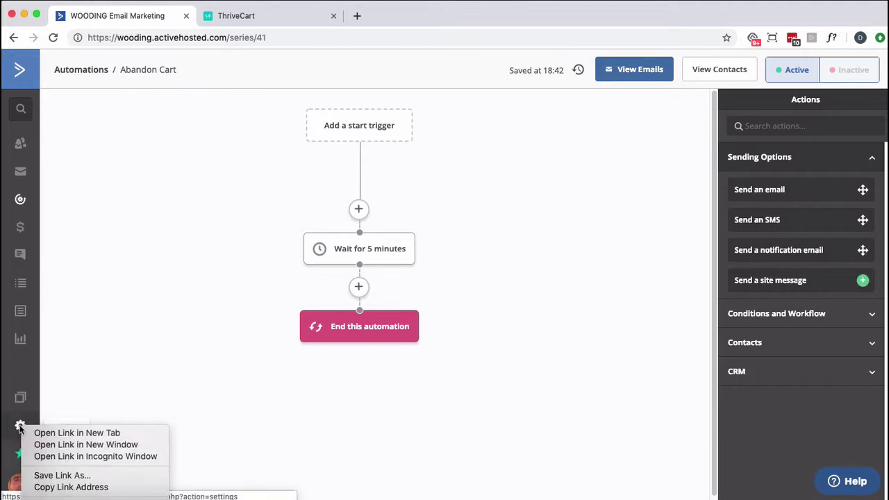
click(45, 434)
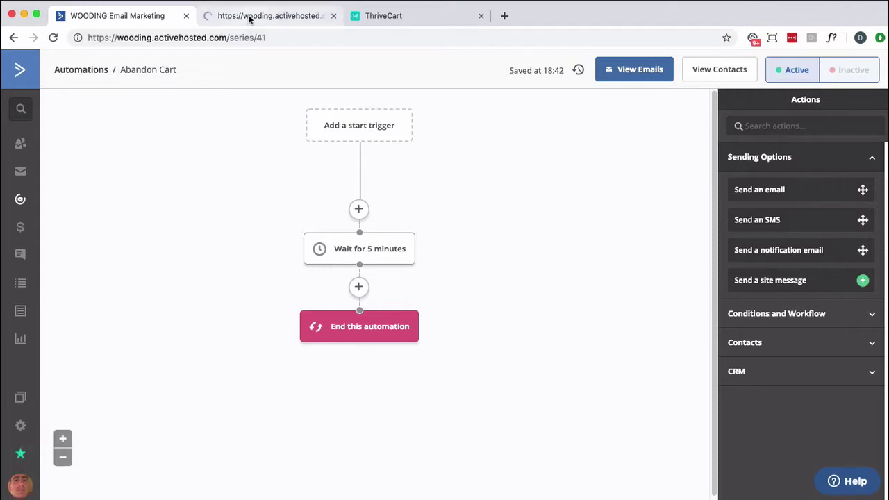
click(248, 19)
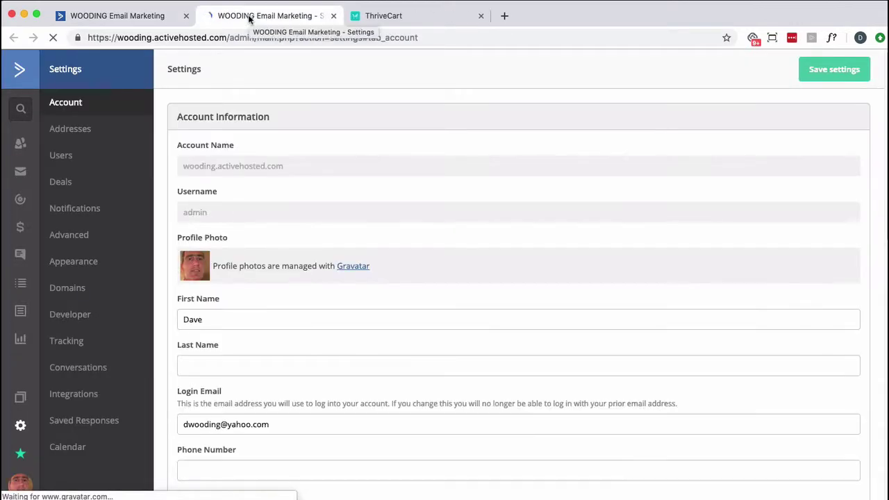
click(78, 340)
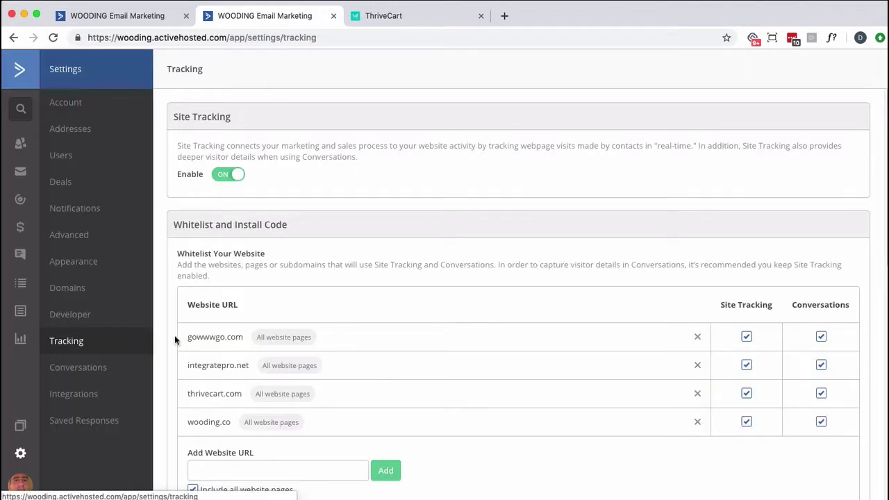
Copy the ActiveCampaign site tracking script and switch to ThriveCart's Products list
scroll(313, 358, down, 2)
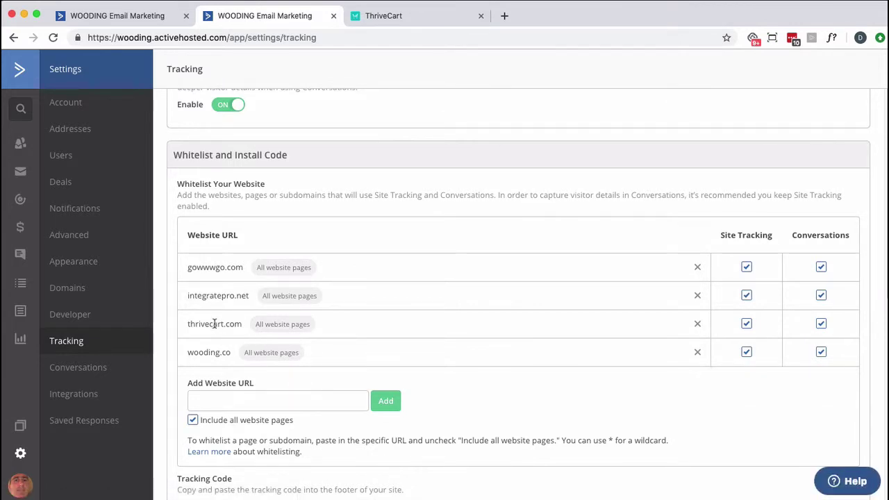
scroll(213, 322, up, 2)
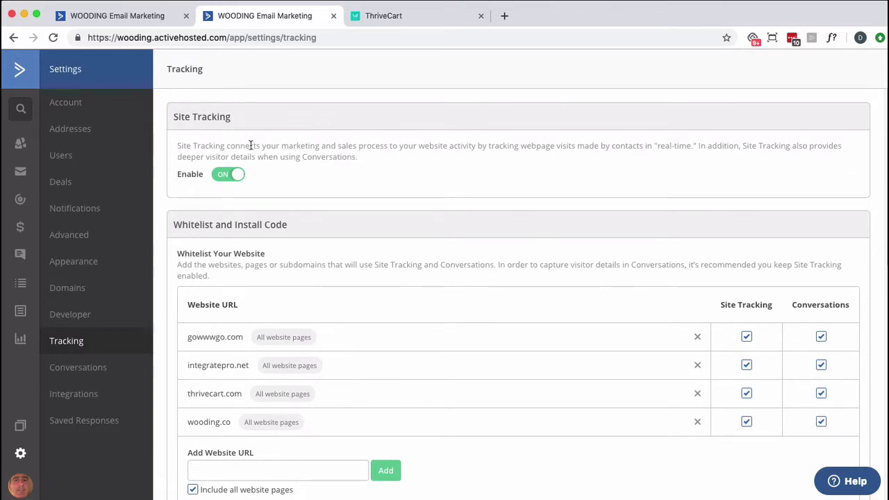
scroll(247, 146, down, 5)
click(264, 374)
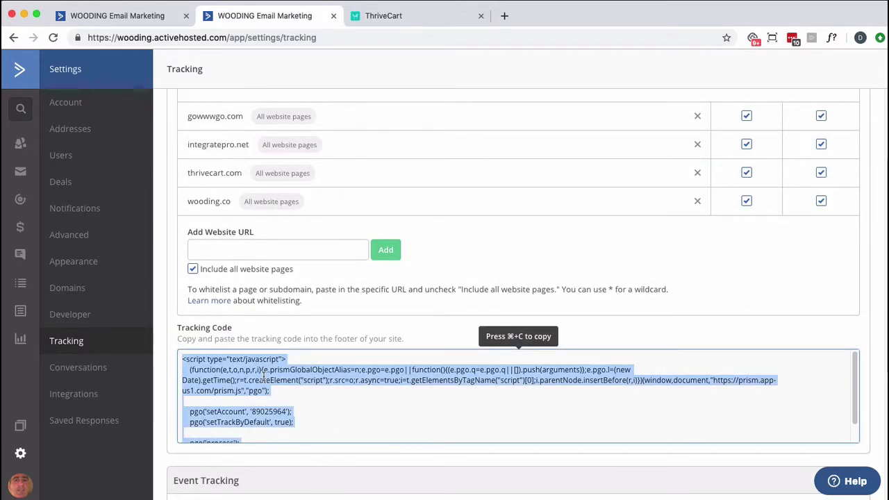
key(super+c)
click(420, 20)
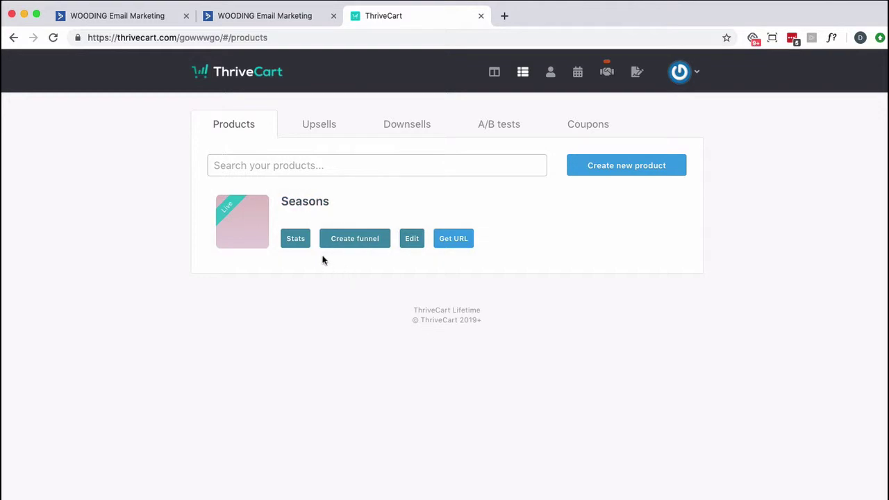
Open the Seasons product's Checkout > Tracking settings and enable adding tracking code
click(411, 240)
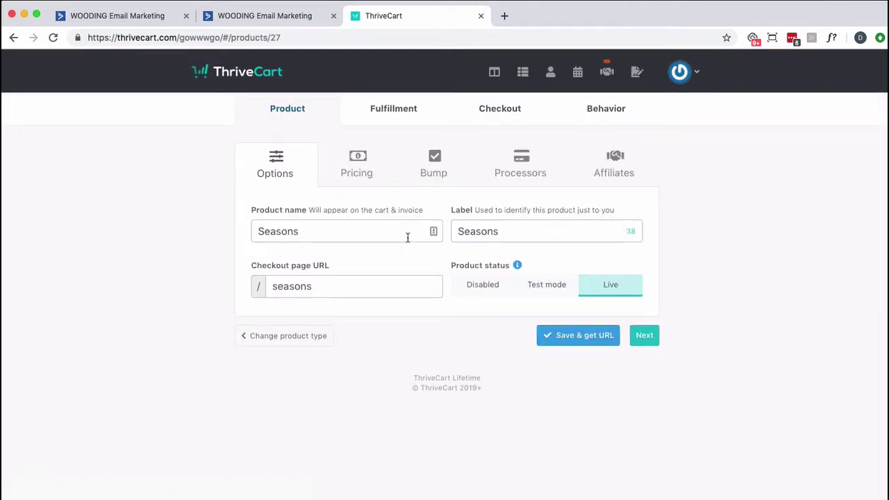
click(500, 115)
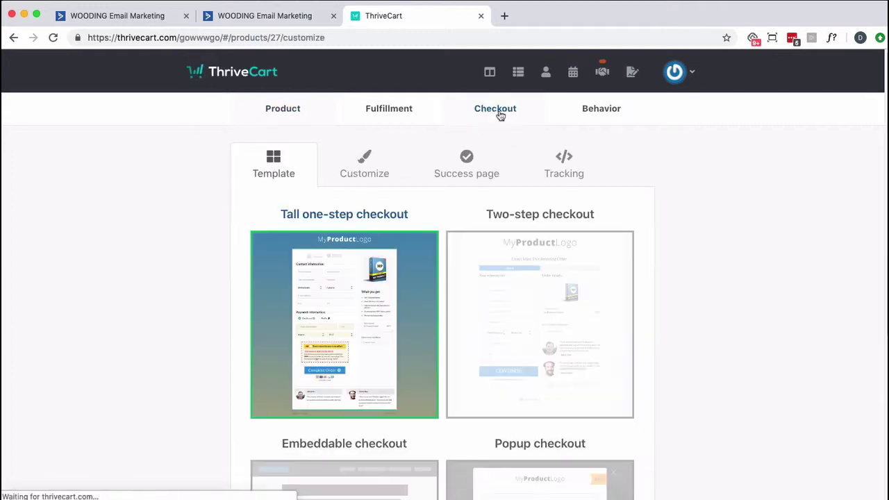
click(557, 166)
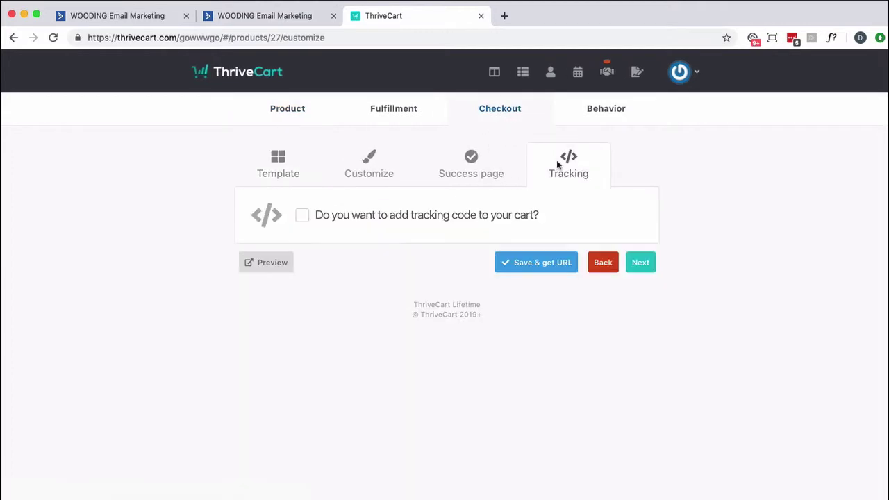
click(304, 216)
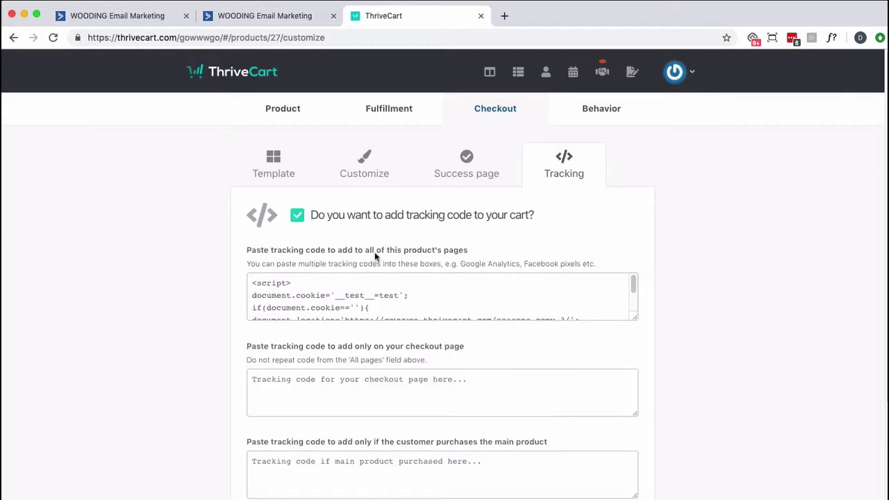
Replace the all-pages tracking code with the ActiveCampaign script and save the product
scroll(503, 307, down, 2)
click(495, 306)
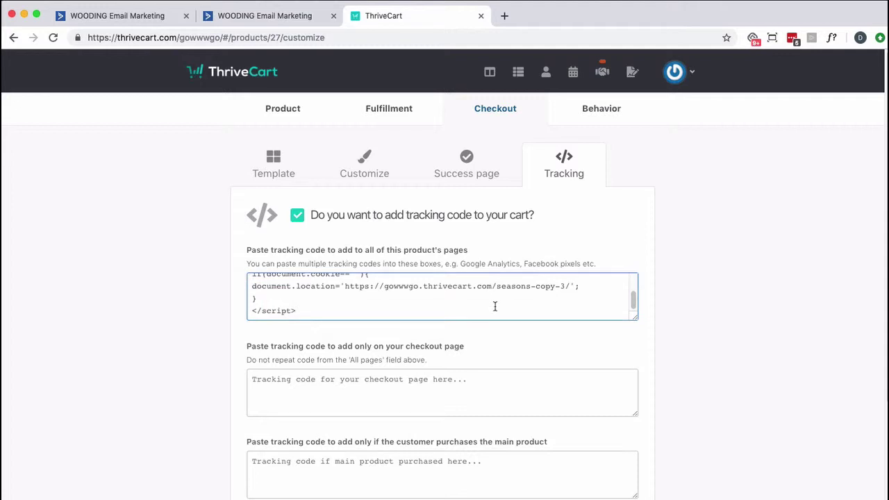
key(super+a)
key(super+v)
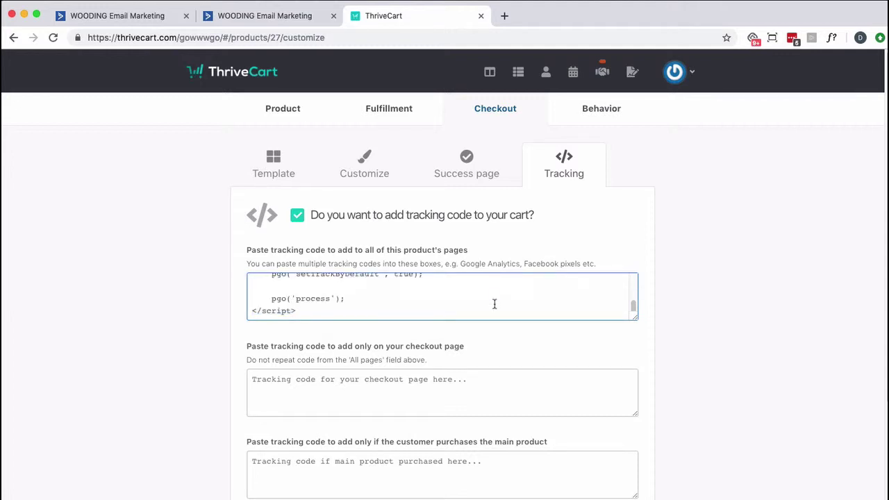
scroll(493, 303, up, 5)
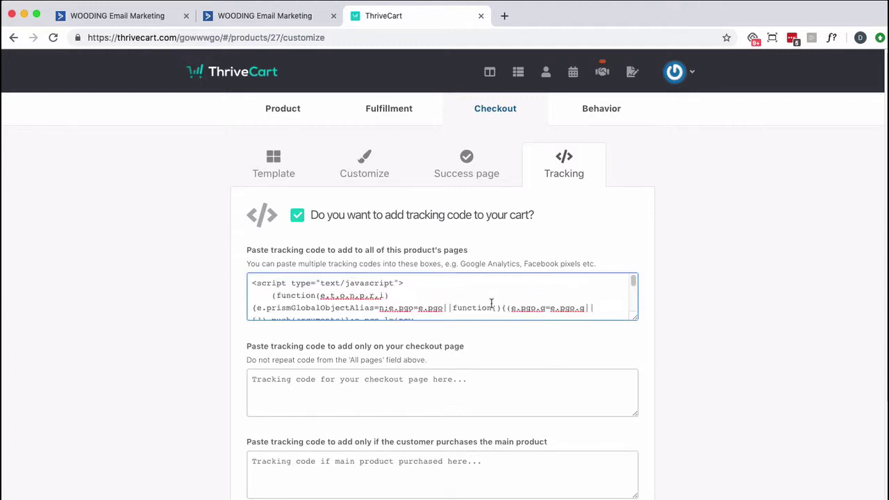
scroll(752, 314, down, 3)
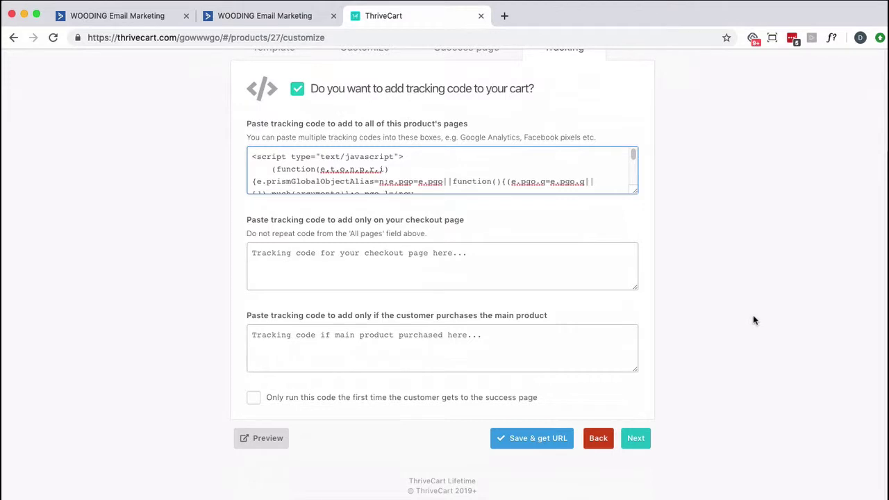
click(526, 441)
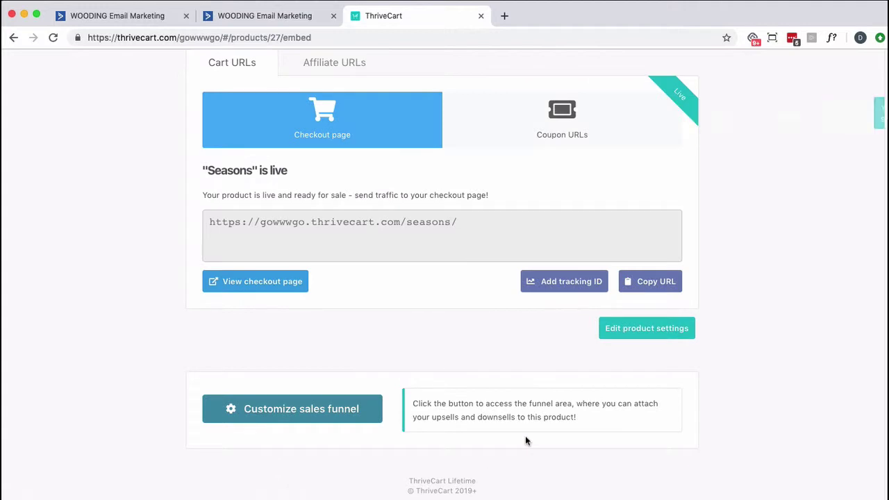
Open Seasons' Behavior tab and review a main-product-purchased, Custom HTML rule, then close it unsaved
click(682, 327)
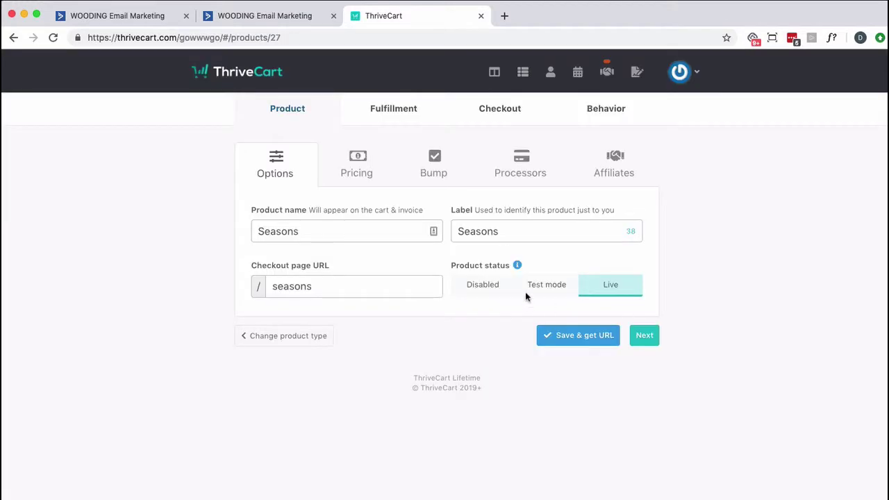
click(604, 116)
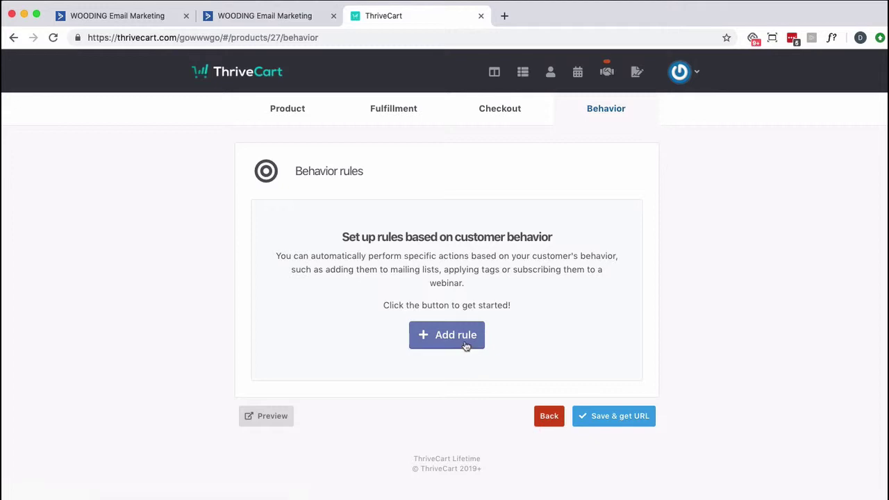
click(465, 343)
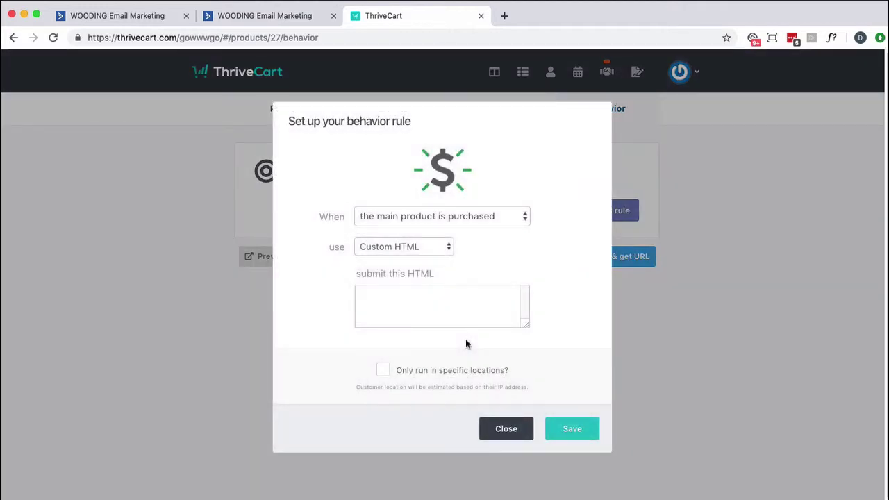
click(523, 218)
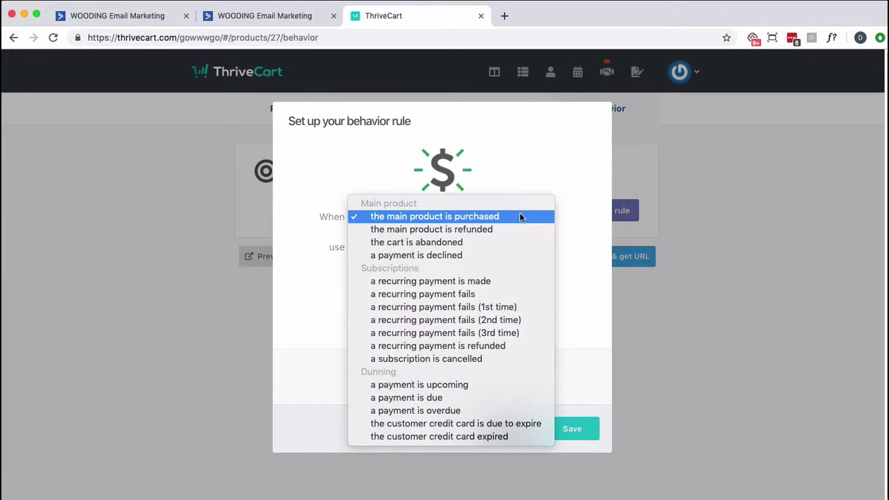
click(519, 217)
click(436, 246)
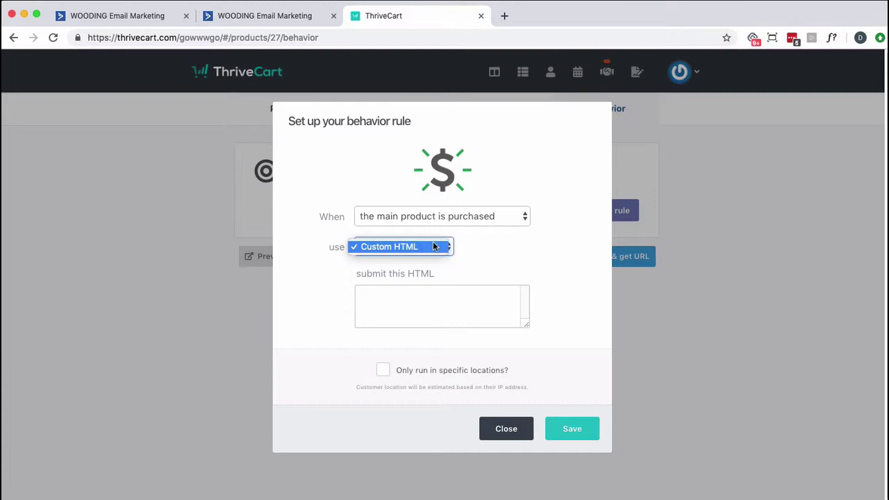
click(495, 436)
click(497, 430)
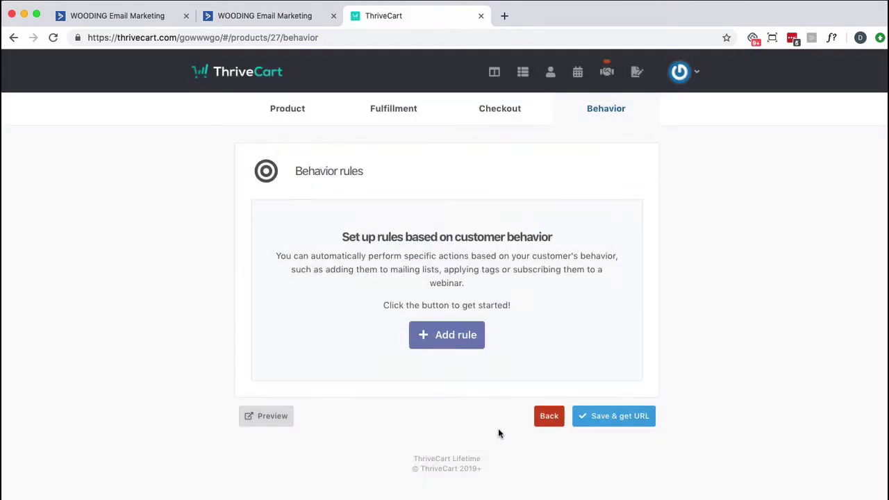
Start ThriveCart's ActiveCampaign autoresponder integration, then return to the ActiveCampaign Tracking tab
click(681, 72)
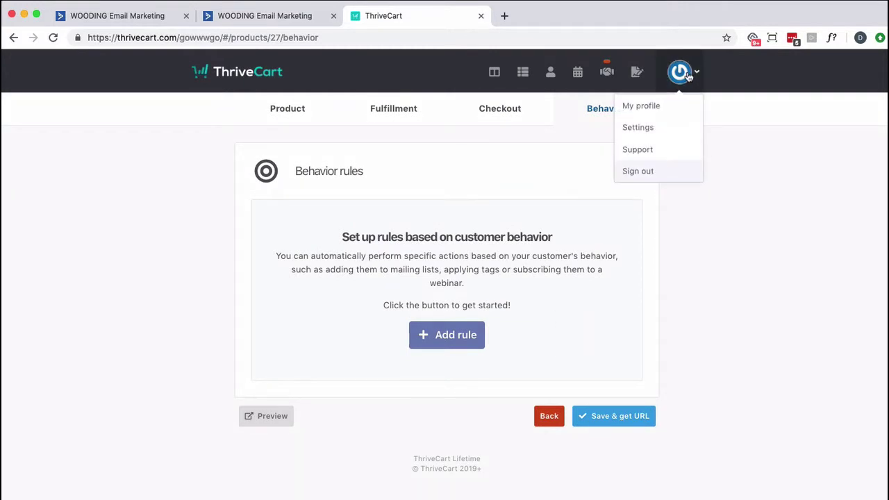
click(639, 130)
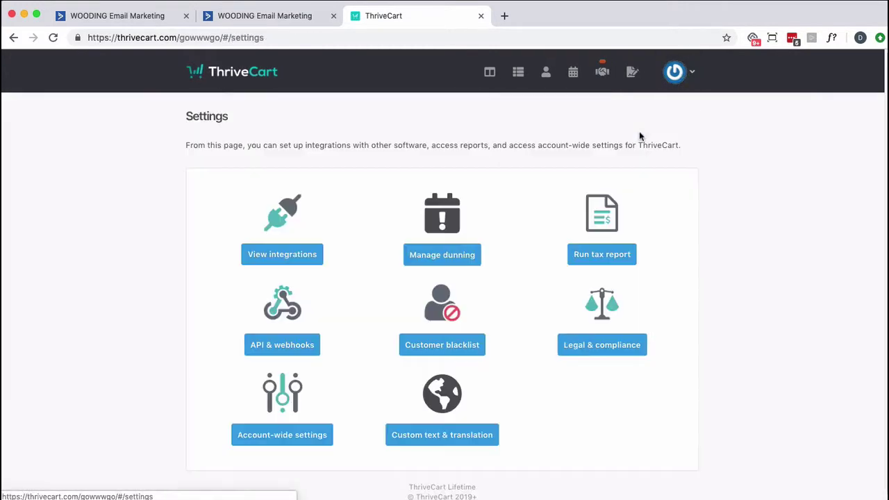
click(287, 256)
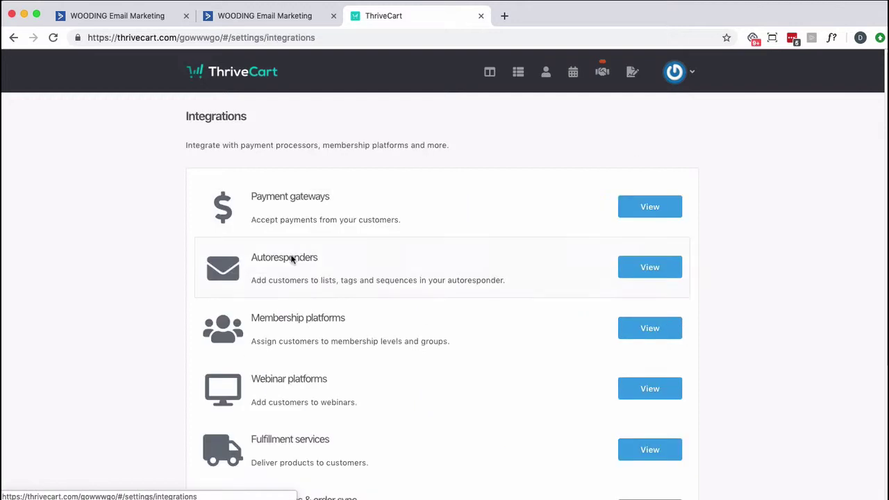
click(639, 266)
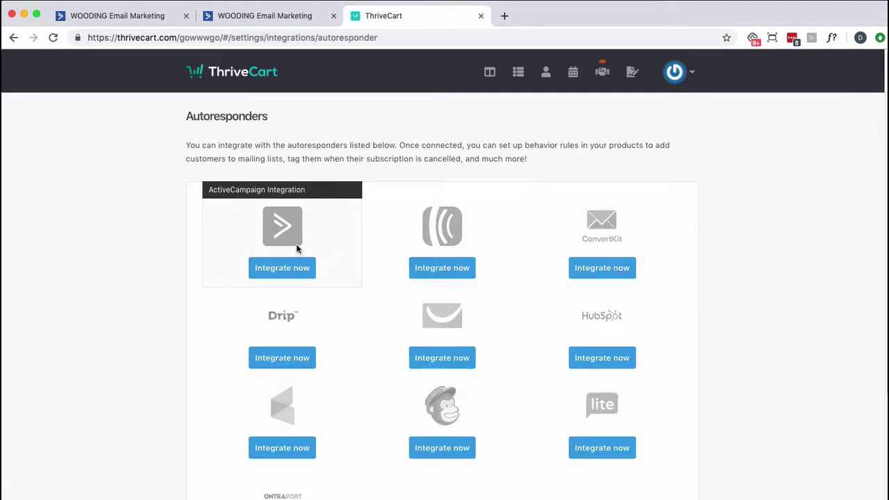
click(284, 268)
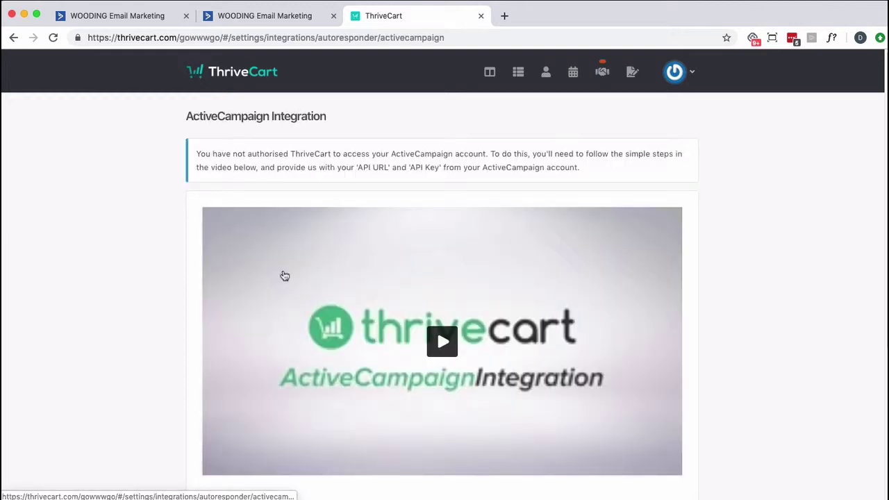
scroll(377, 291, down, 3)
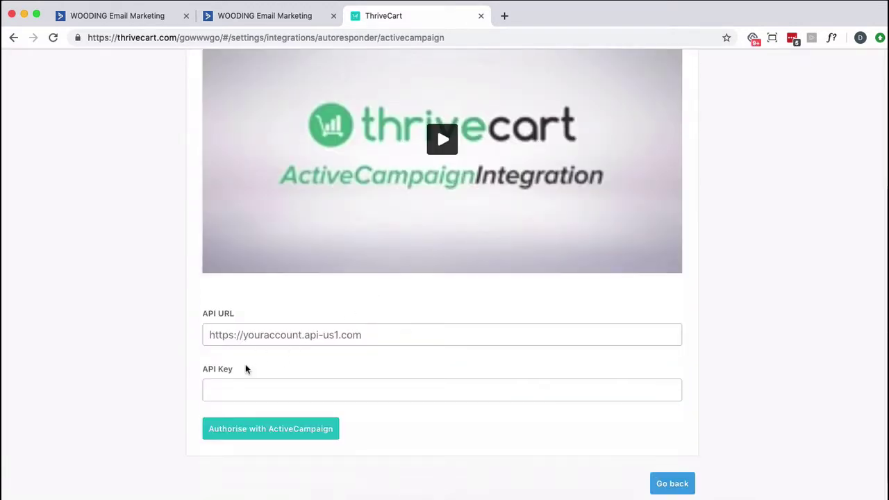
click(294, 23)
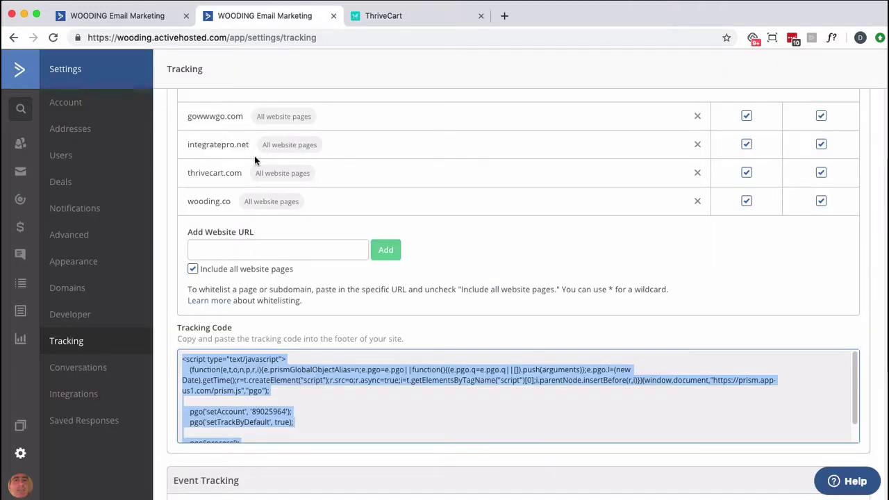
Copy the API URL from ActiveCampaign's Developer settings into ThriveCart's API URL field
click(75, 315)
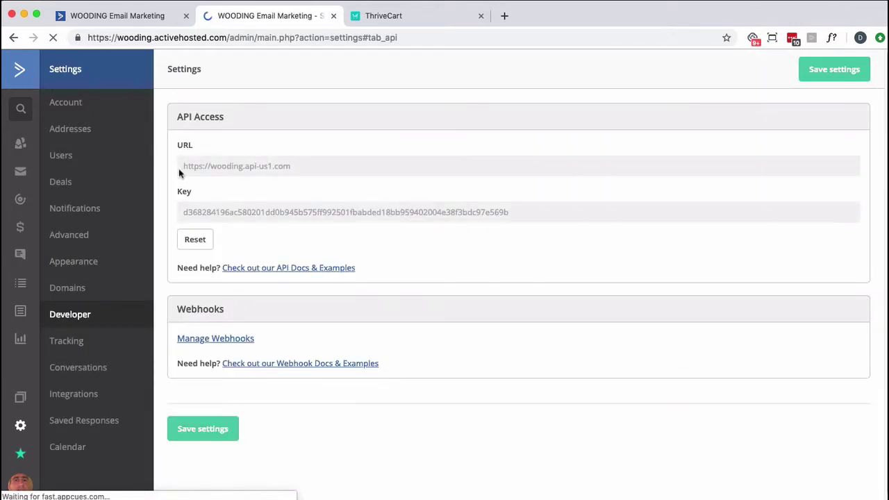
click(207, 164)
key(cmd+c)
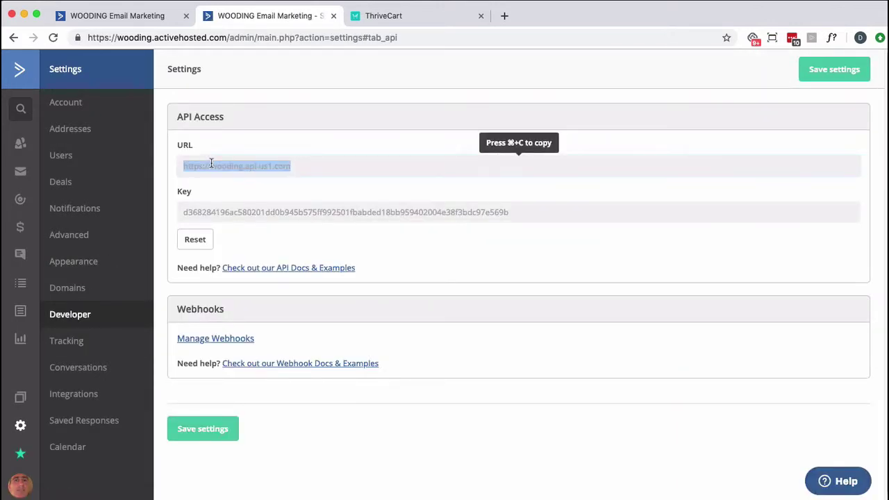
click(390, 14)
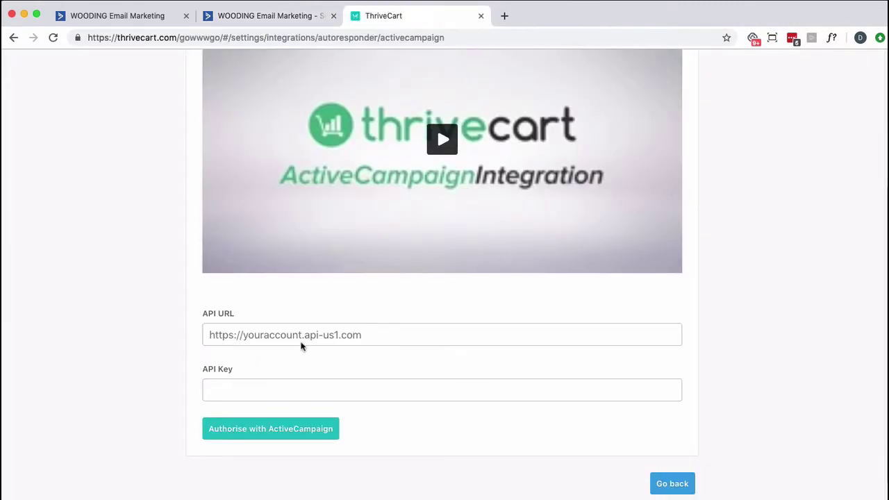
click(302, 336)
key(cmd+v)
key(Tab)
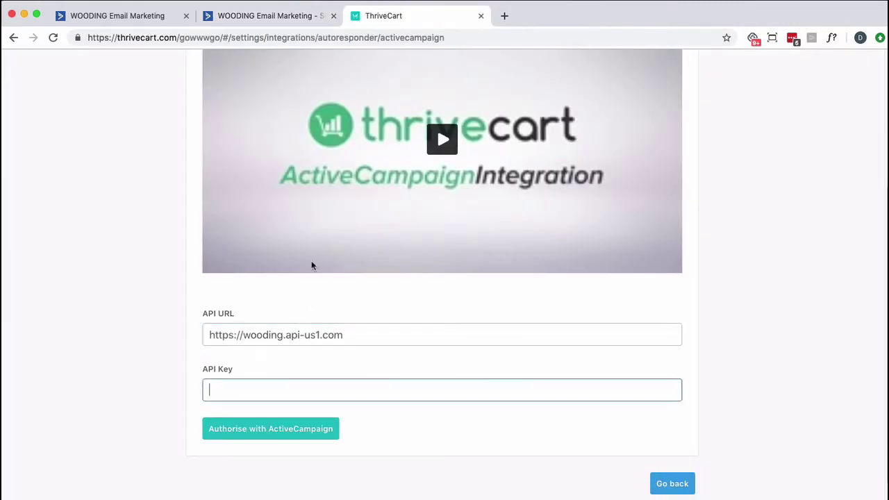
Copy the ActiveCampaign API key into ThriveCart and authorise the ActiveCampaign connection
click(291, 21)
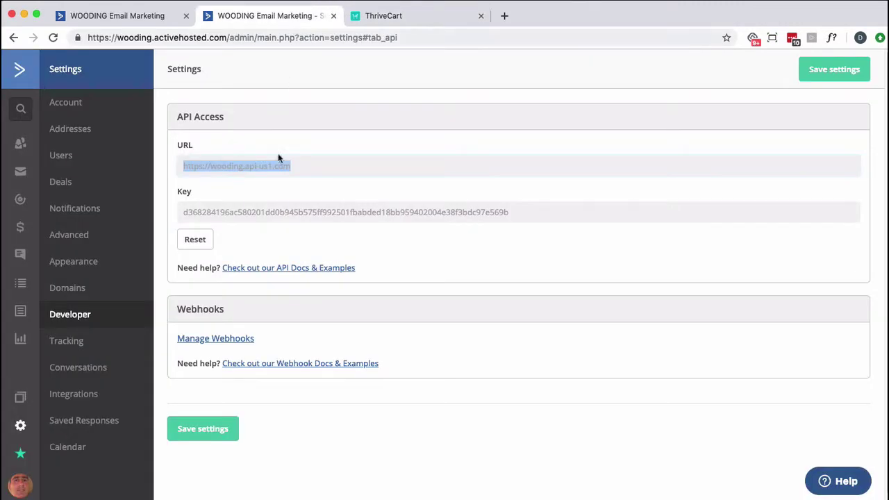
click(267, 216)
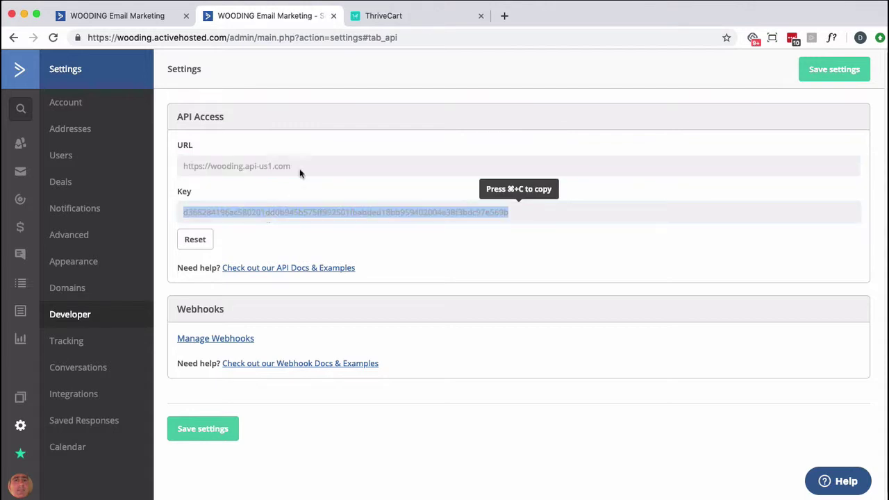
key(super+c)
click(380, 17)
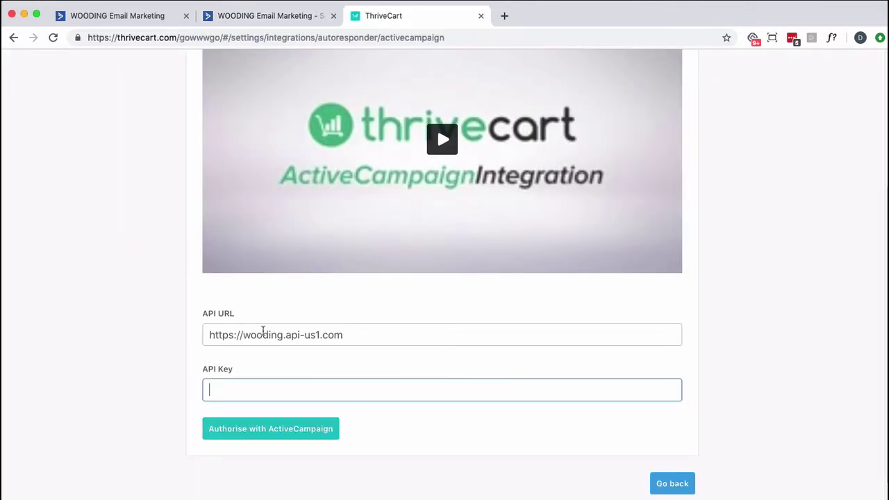
key(super+v)
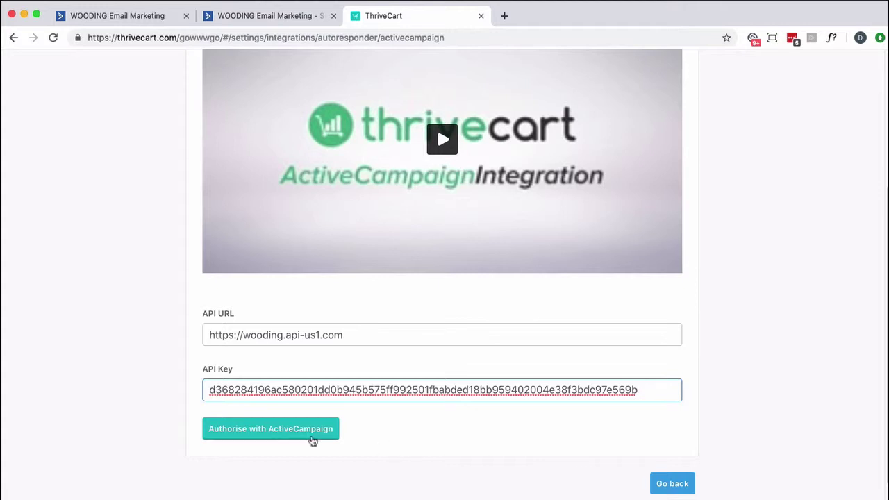
click(287, 431)
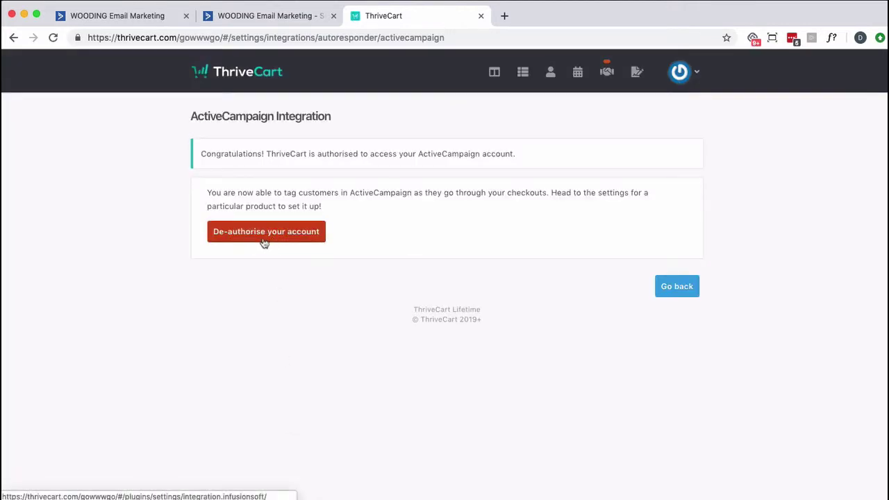
Go back to Products and open the Seasons product's Checkout > Tracking settings
click(679, 287)
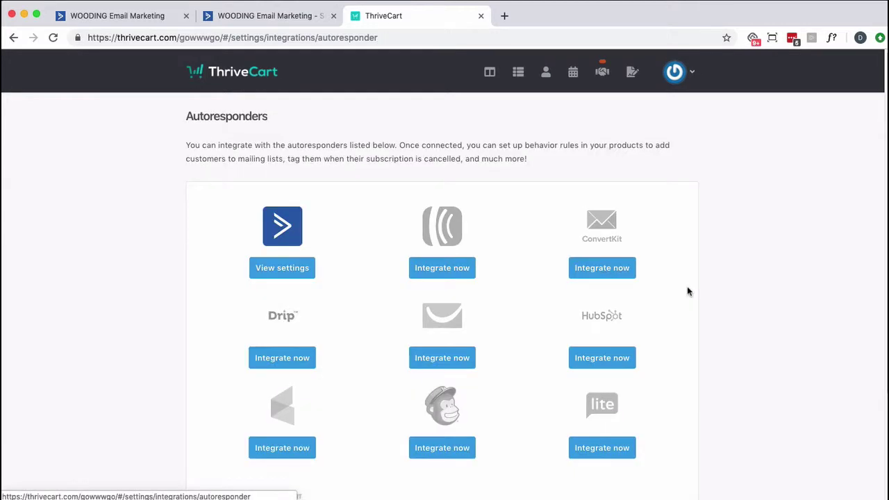
click(513, 77)
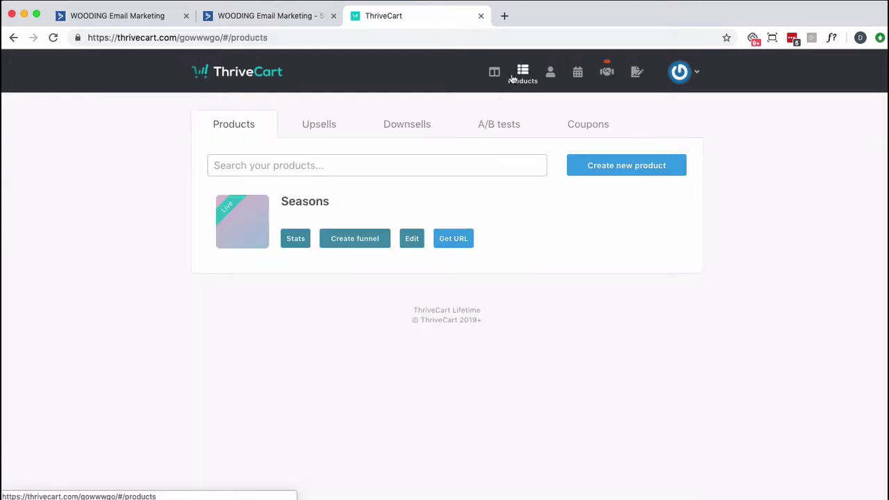
click(411, 238)
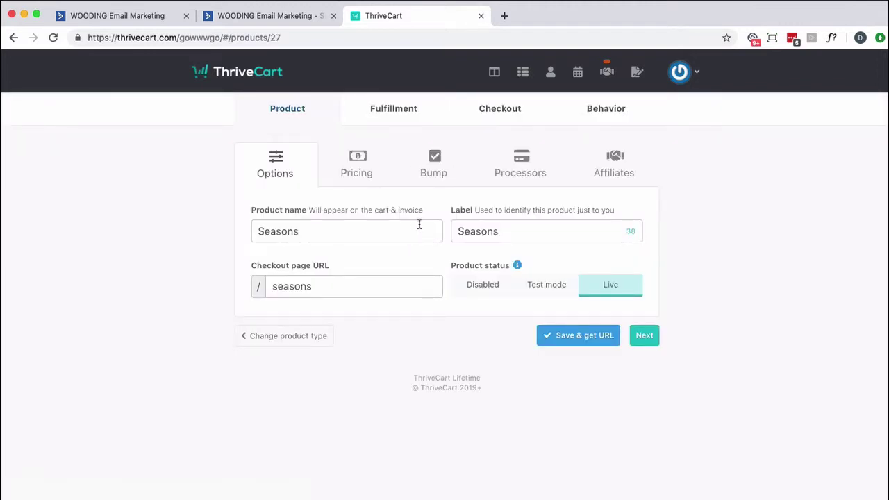
click(516, 113)
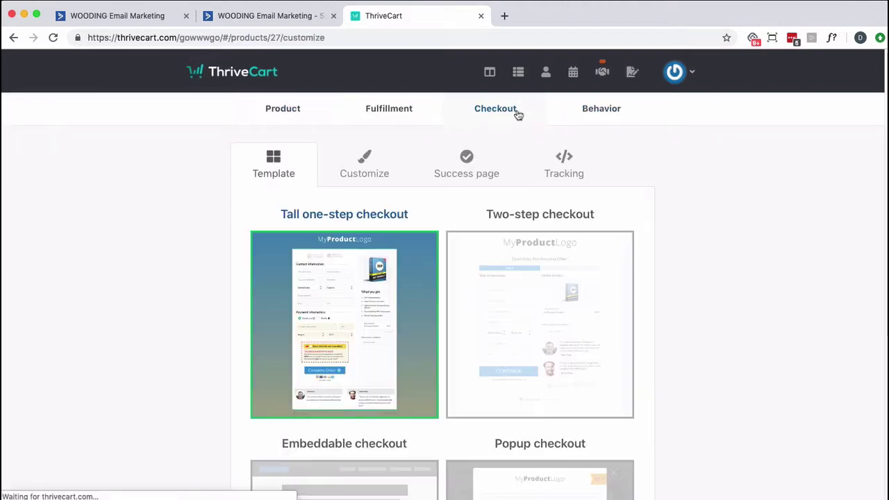
click(555, 160)
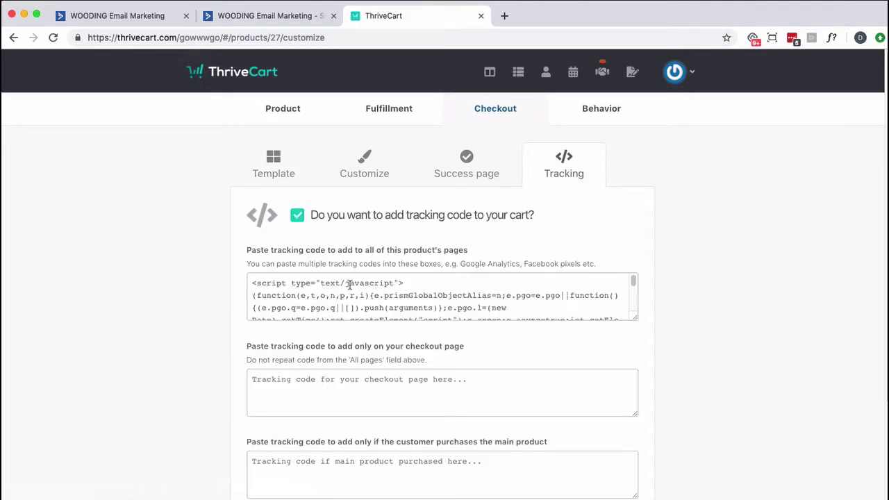
Draft a Seasons behavior rule with ActiveCampaign and an existing tag, then close it unsaved
click(592, 111)
click(457, 334)
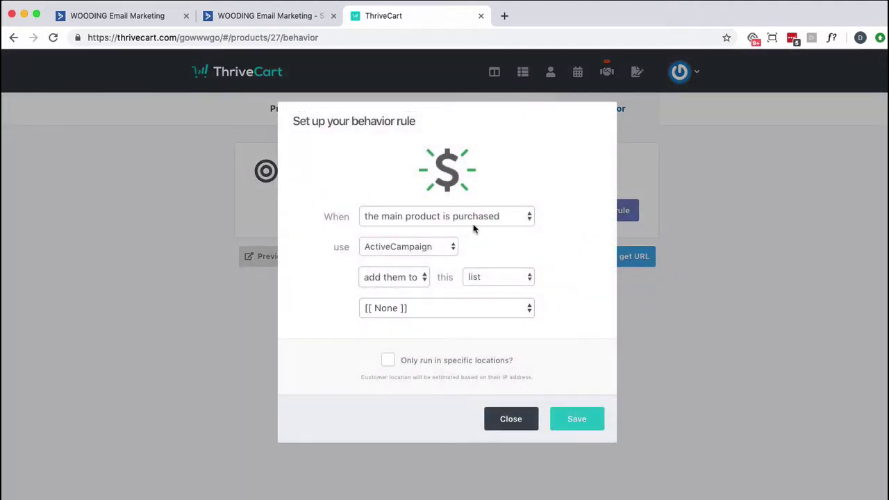
click(428, 248)
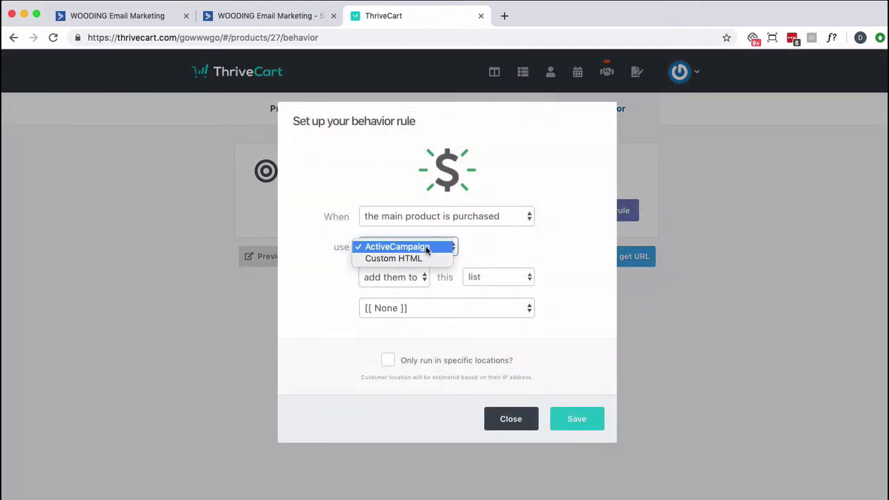
click(426, 248)
click(482, 278)
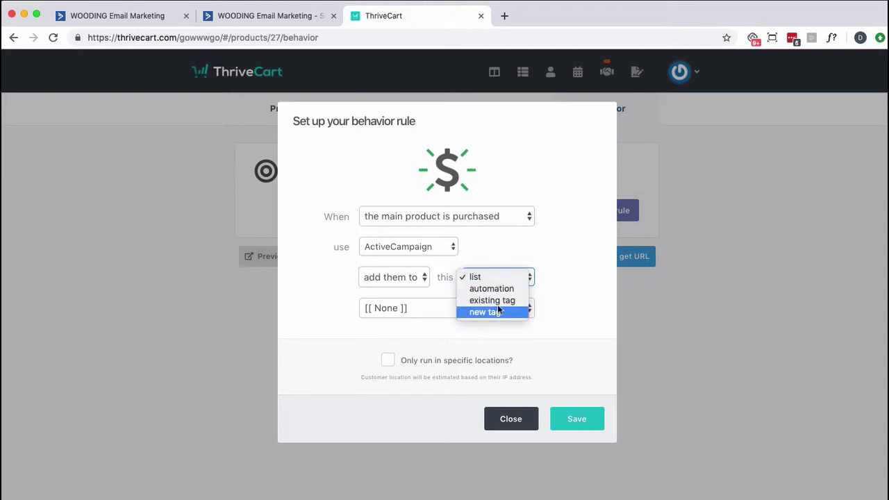
click(499, 302)
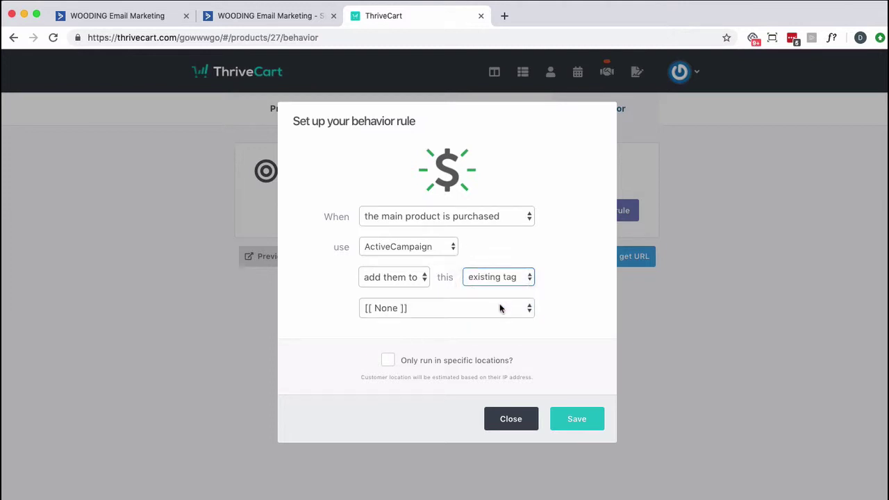
click(499, 308)
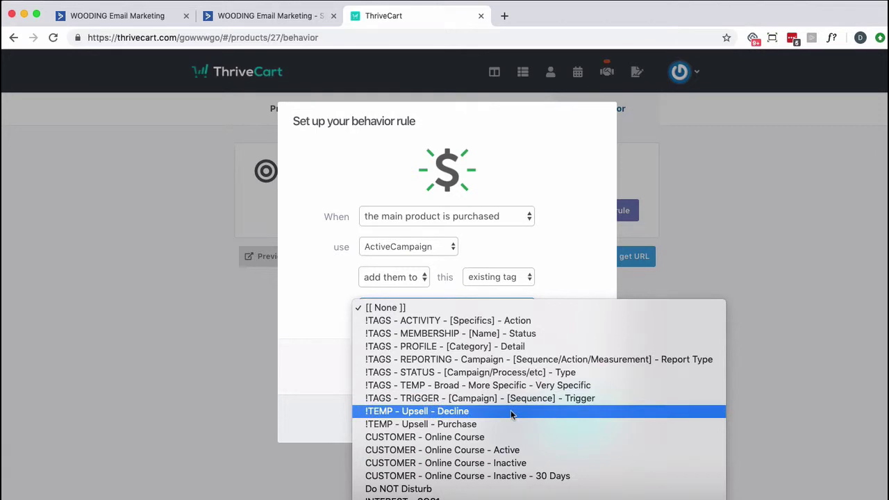
click(827, 309)
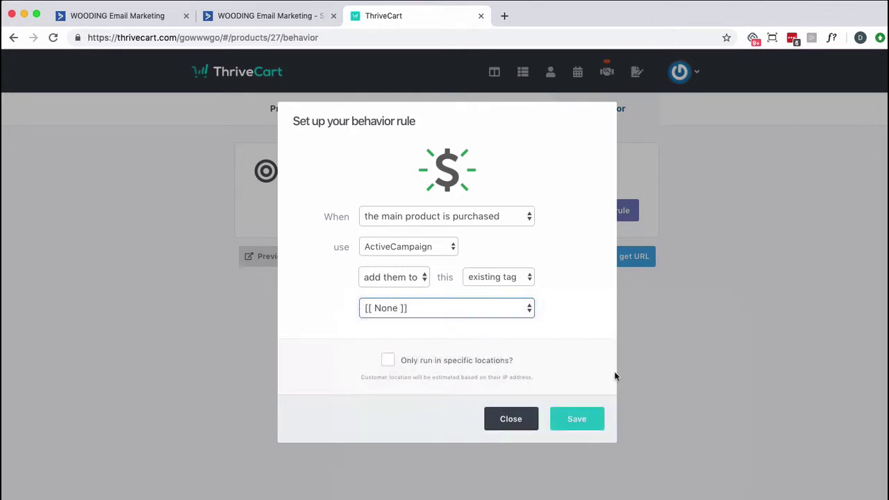
click(527, 420)
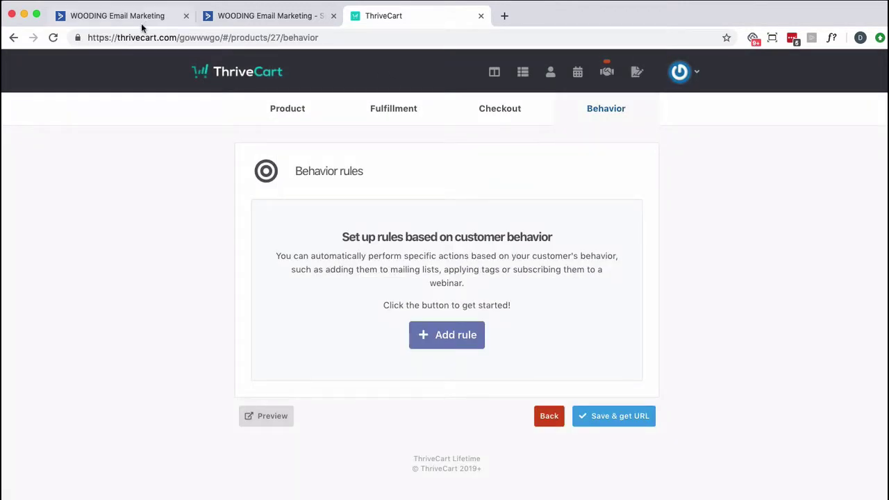
Add the tag '!TEMP - CUSTOMER' in ActiveCampaign's Manage Tags, then go back to ThriveCart
click(233, 21)
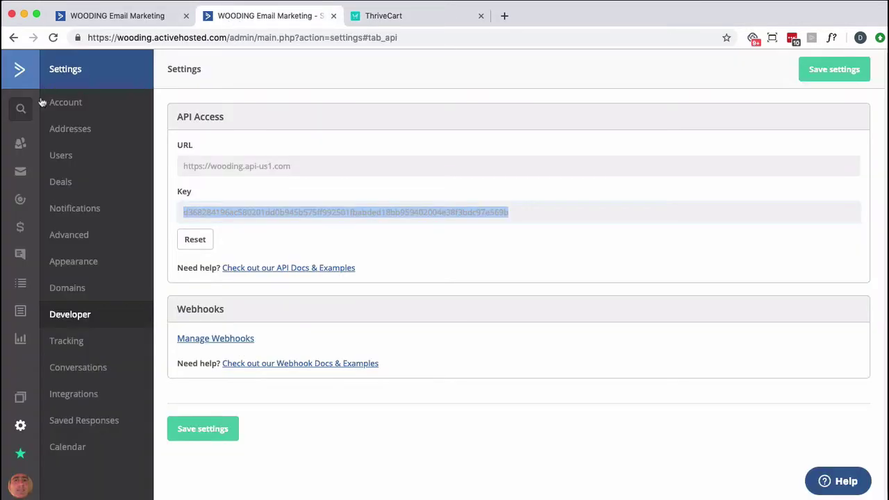
click(17, 149)
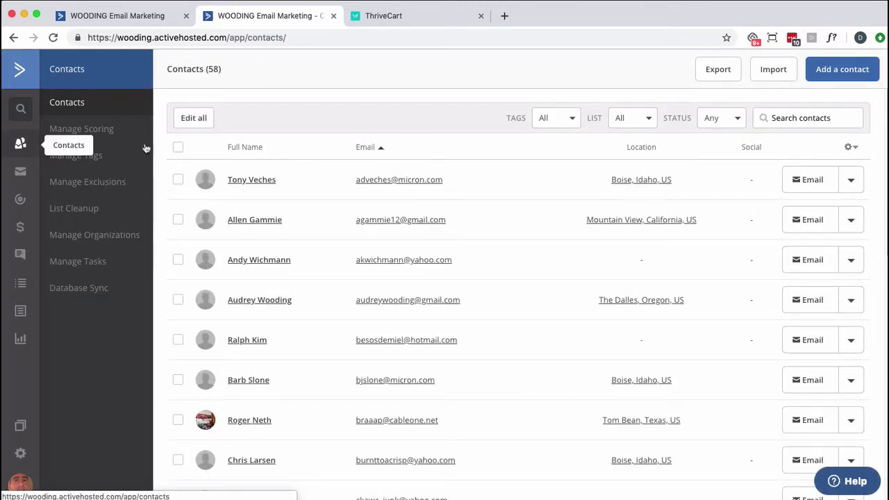
click(79, 155)
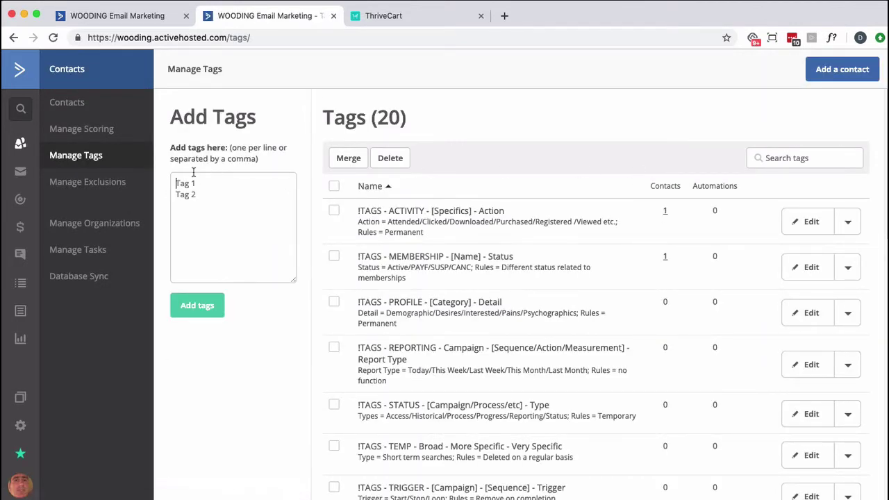
text(!TEMp -)
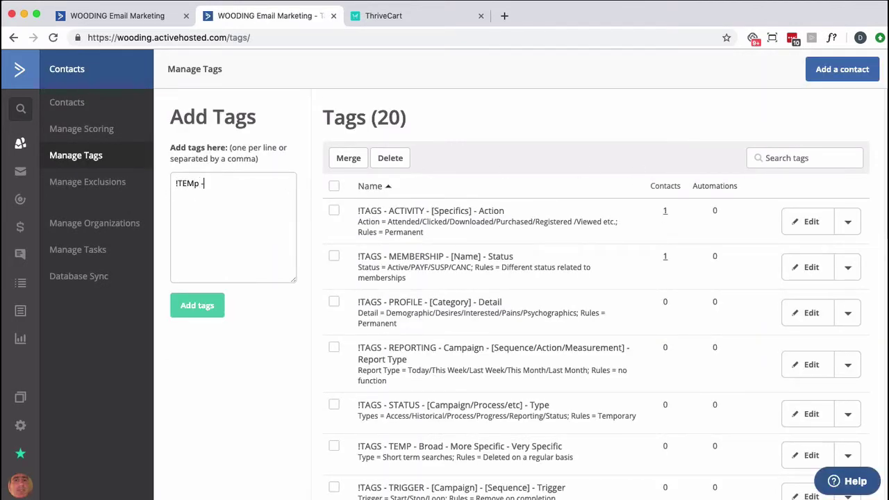
key(BackSpace)
text(P _)
text(- CUSTOMER)
click(185, 300)
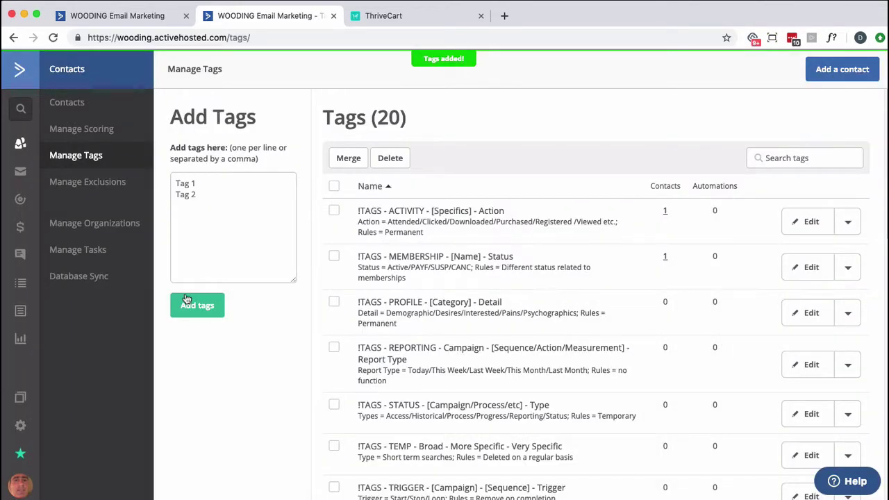
click(380, 17)
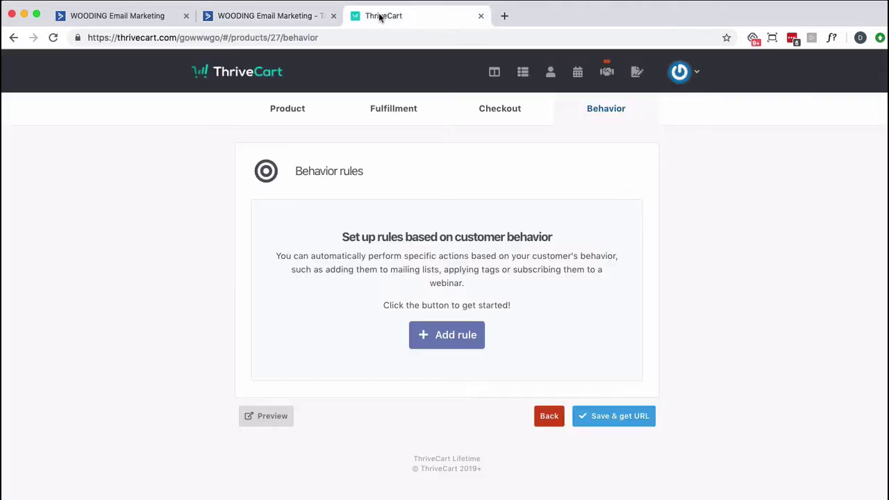
Save a rule tagging Seasons buyers '!TEMP - CUSTOMER', then save the product and select its checkout URL
click(452, 339)
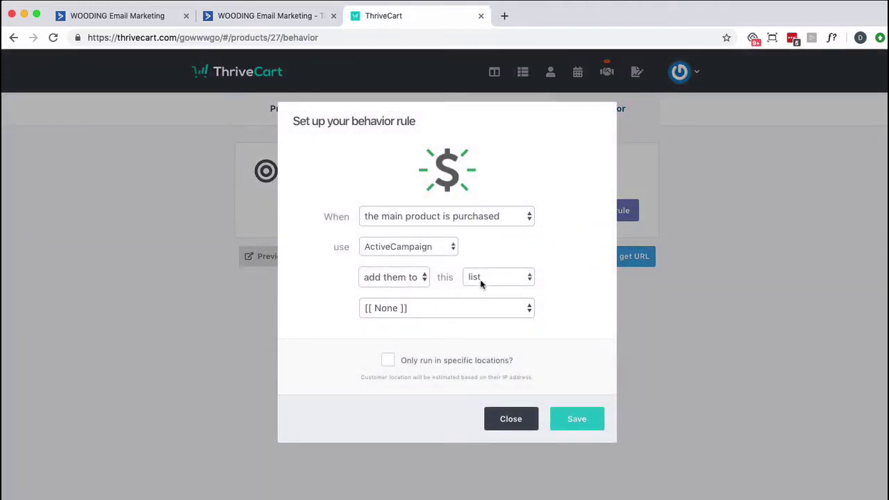
click(479, 278)
click(486, 300)
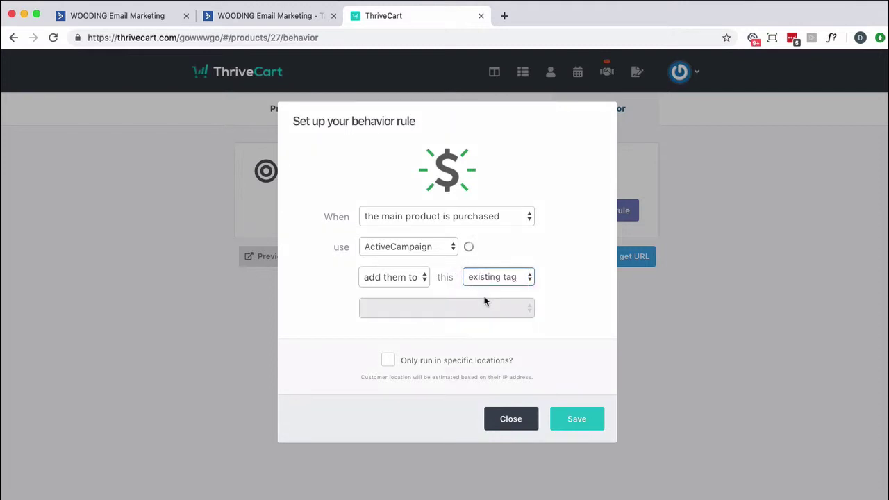
click(484, 307)
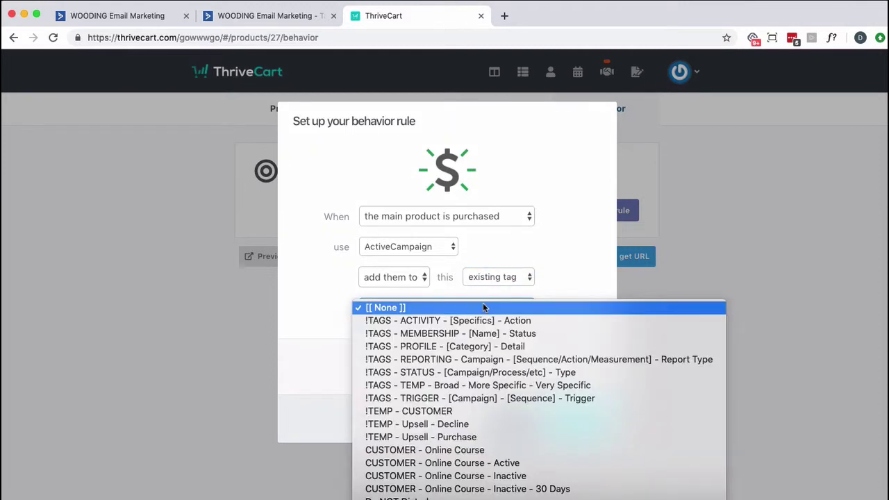
click(451, 411)
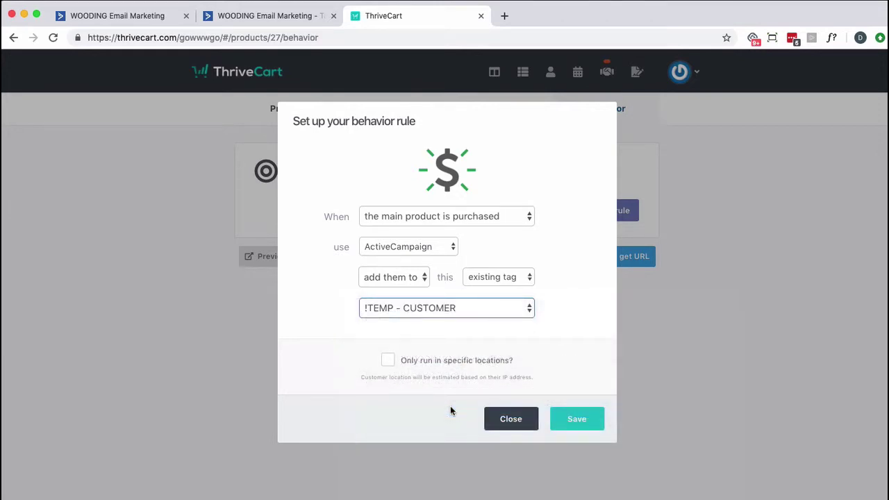
click(574, 419)
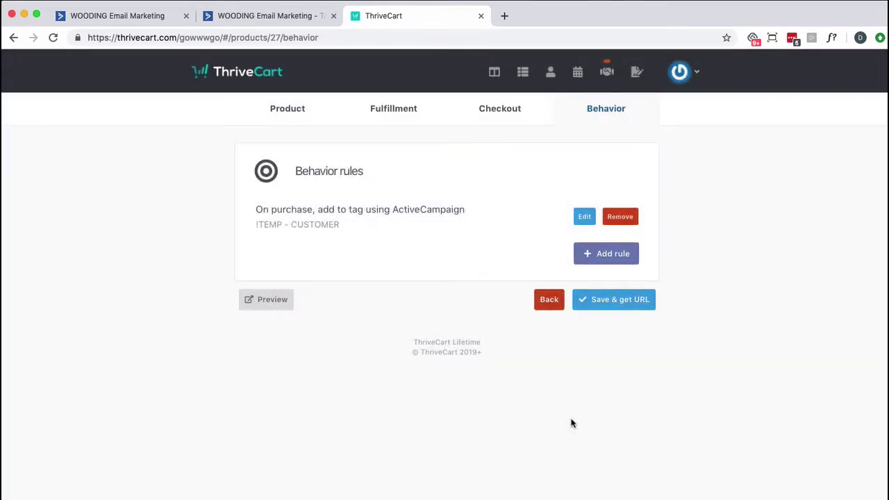
click(618, 304)
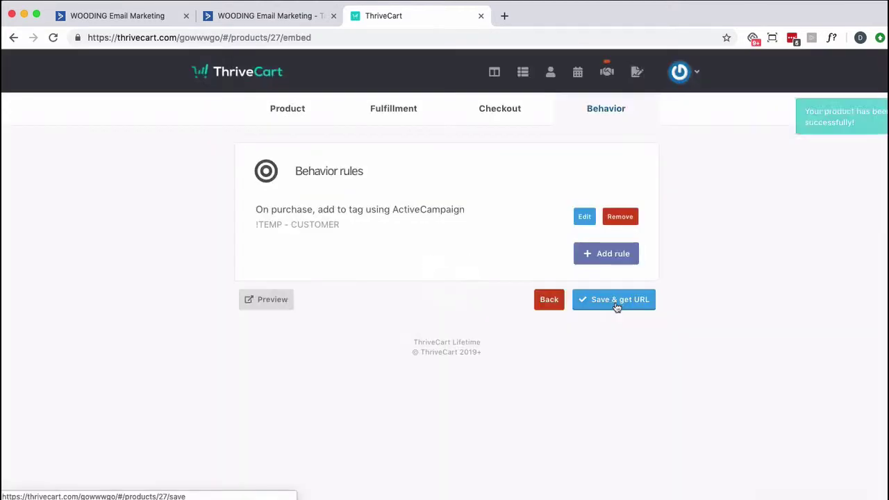
click(426, 298)
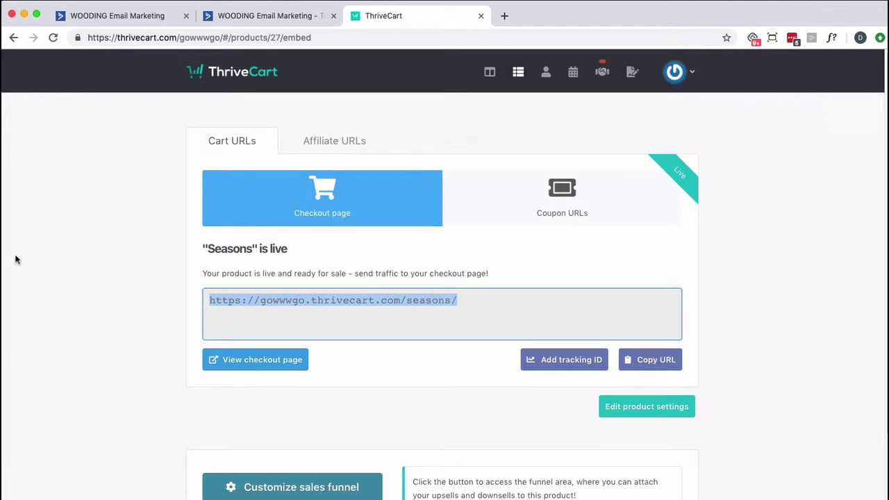
Add a 'Web page is visited' start trigger to Abandon Cart, with thrivecart.com as the domain
click(136, 25)
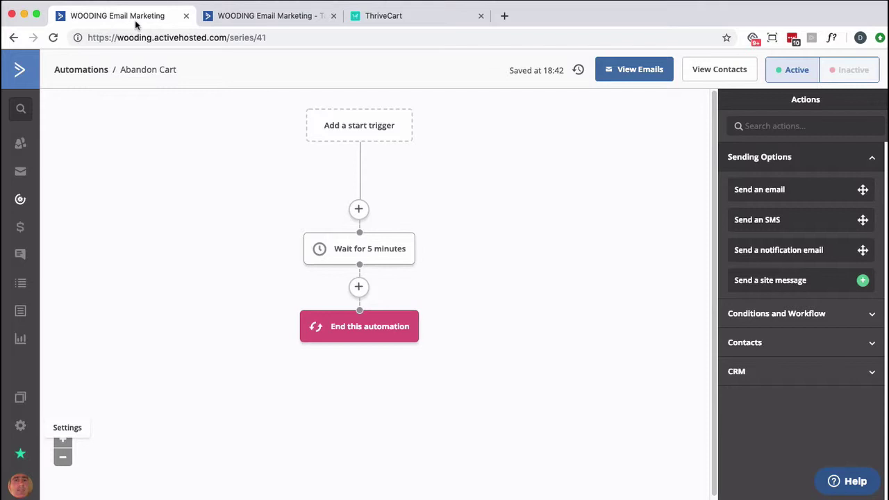
click(323, 119)
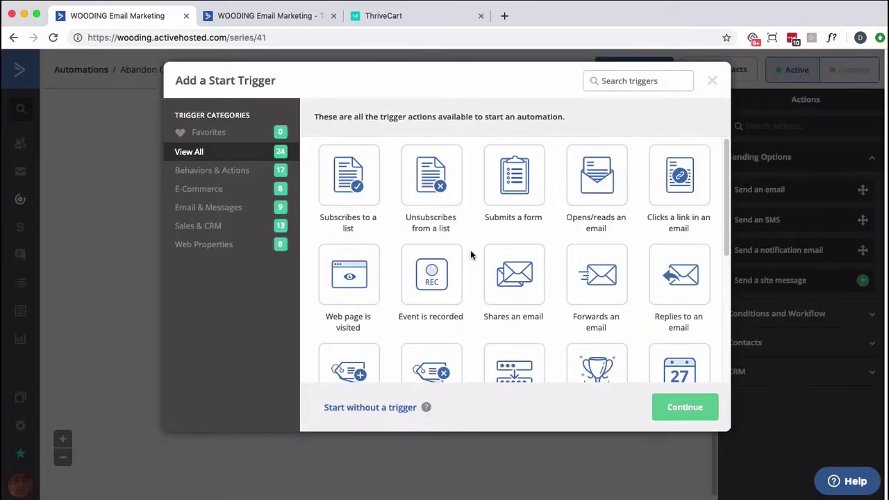
scroll(556, 268, down, 1)
scroll(555, 268, down, 6)
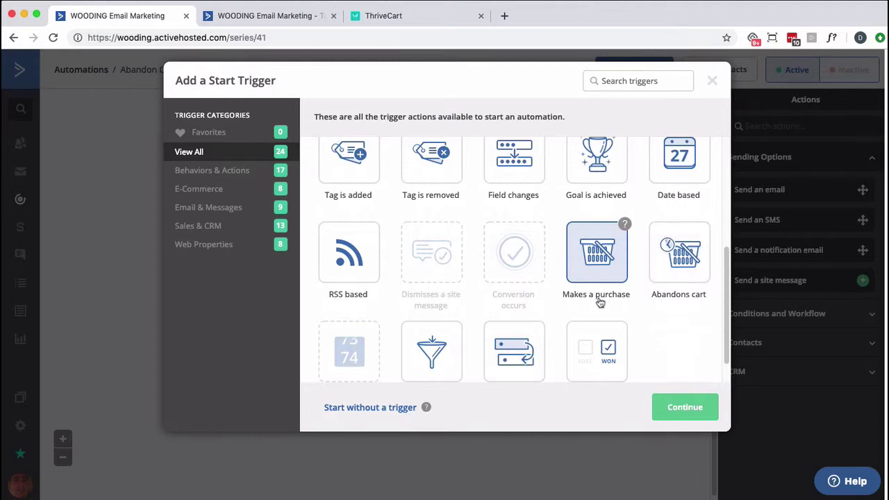
scroll(597, 300, up, 3)
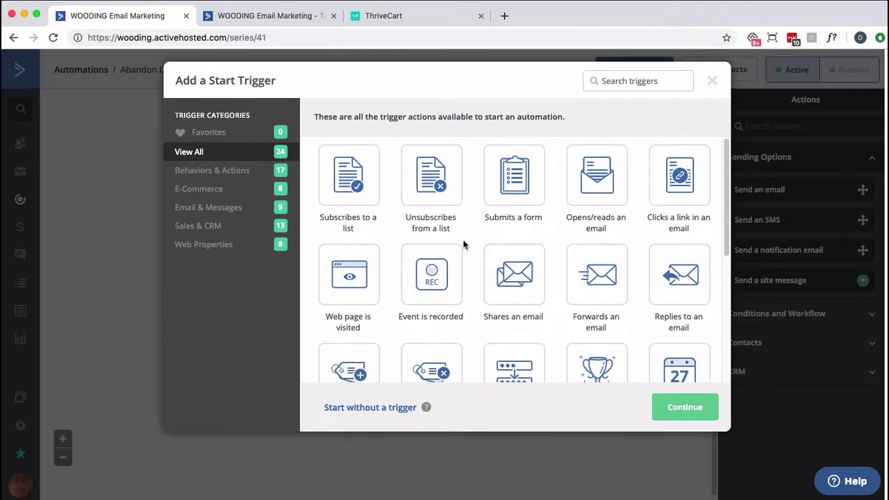
click(362, 268)
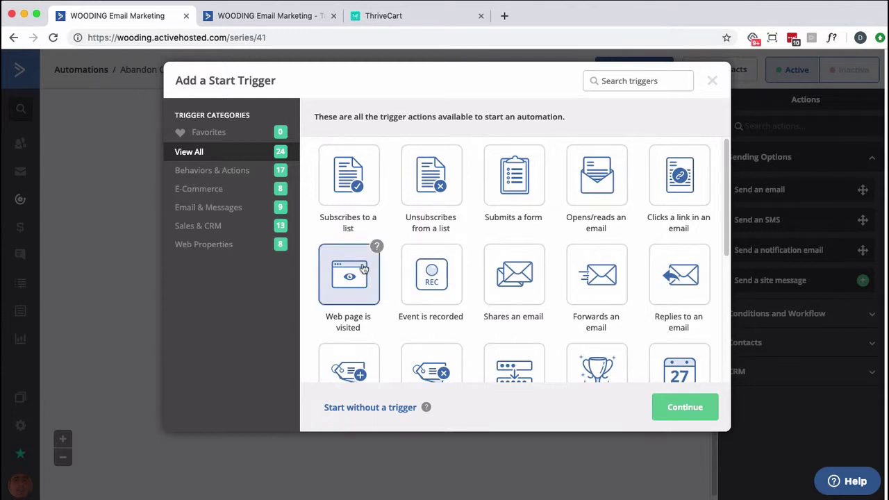
click(672, 406)
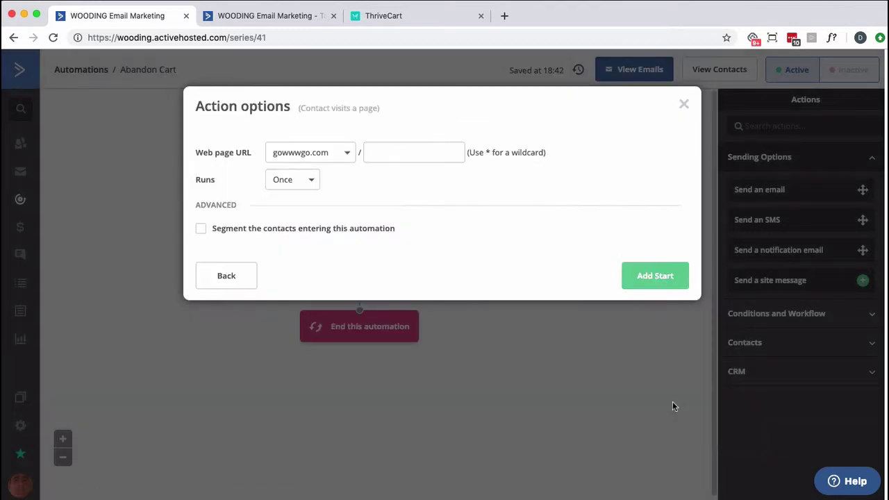
click(349, 152)
click(328, 220)
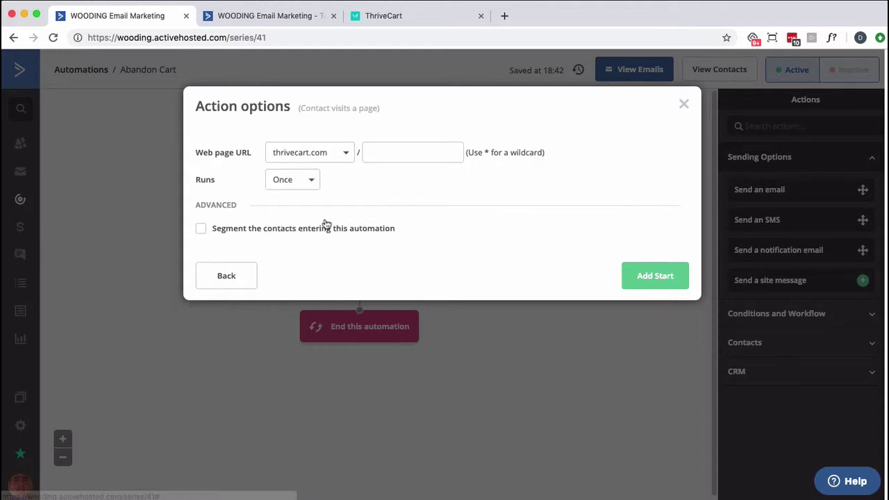
Copy the product's full ThriveCart checkout URL and return to the trigger's page options
click(406, 16)
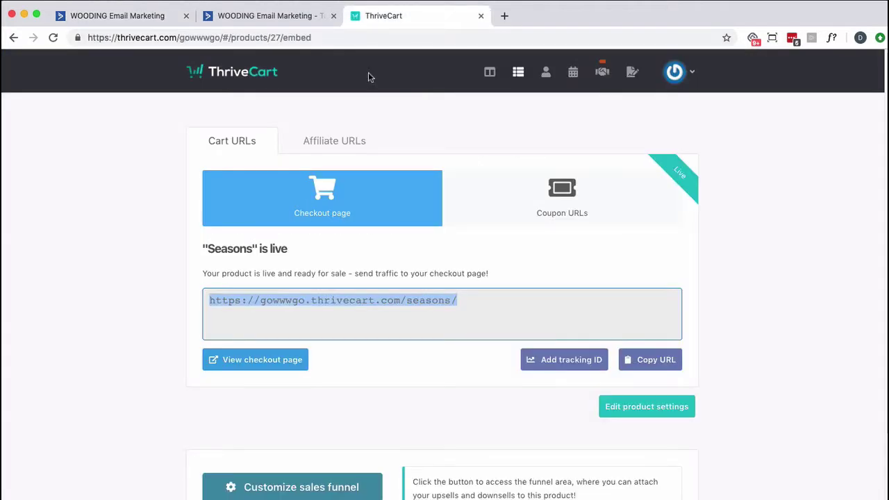
click(407, 315)
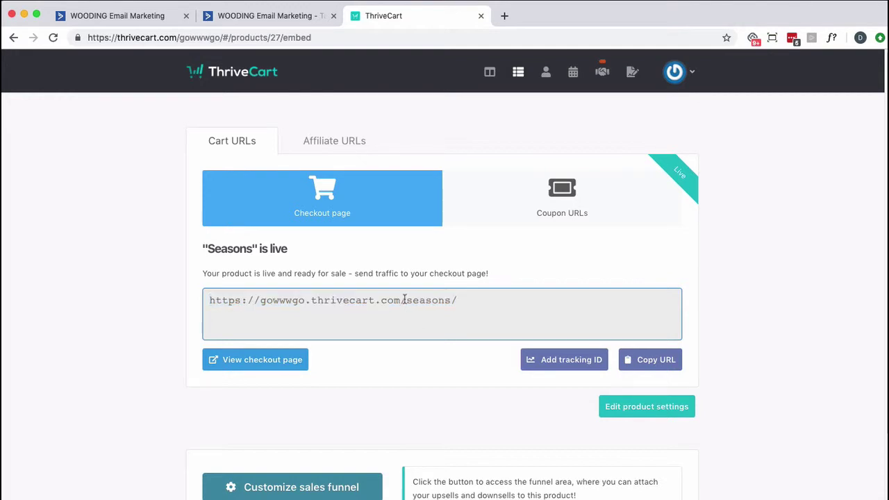
drag(406, 300, 464, 297)
triple_click(463, 297)
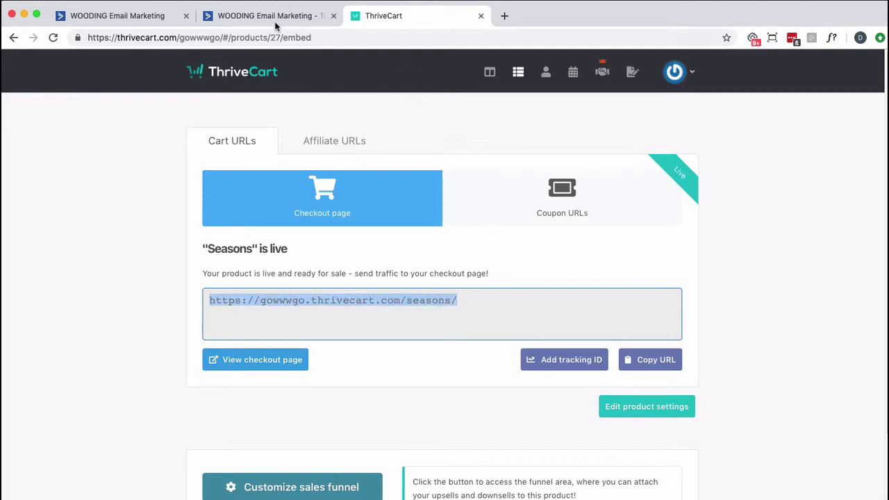
click(269, 21)
click(159, 18)
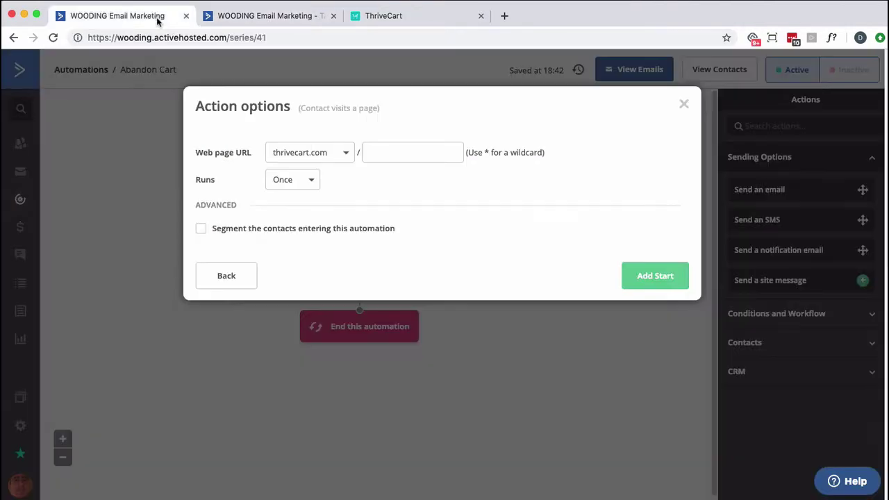
Set the page path to seasons/* by pasting the checkout URL and trimming the domain
click(401, 155)
text(thrivecart.com/seasons/)
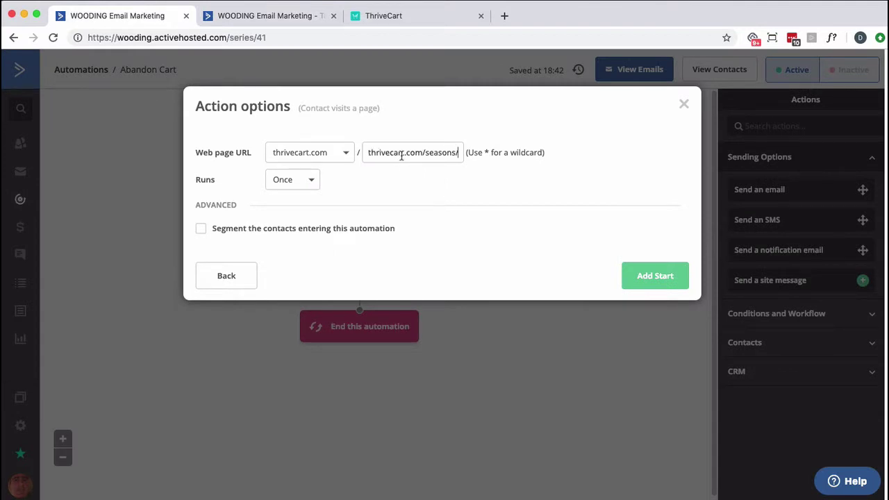
double_click(417, 152)
drag(388, 151, 324, 157)
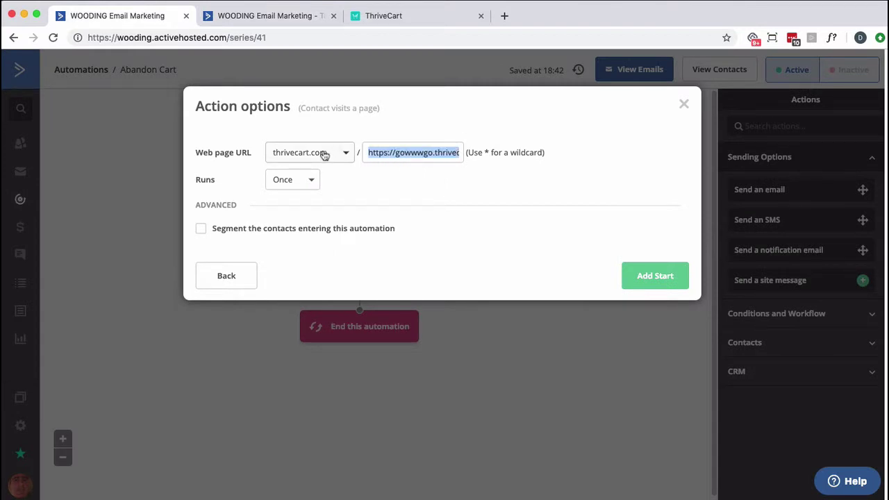
key(BackSpace)
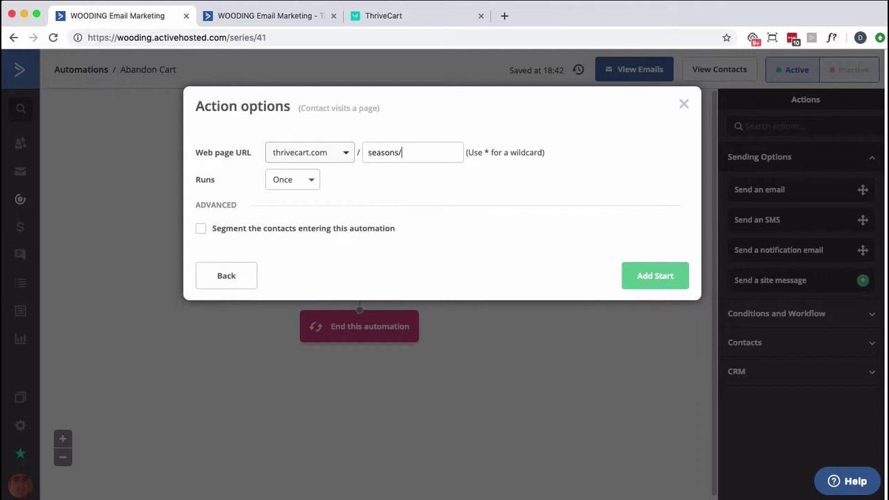
text(*)
Set the trigger to run Multiple Times and add it as the start trigger
click(292, 181)
click(296, 227)
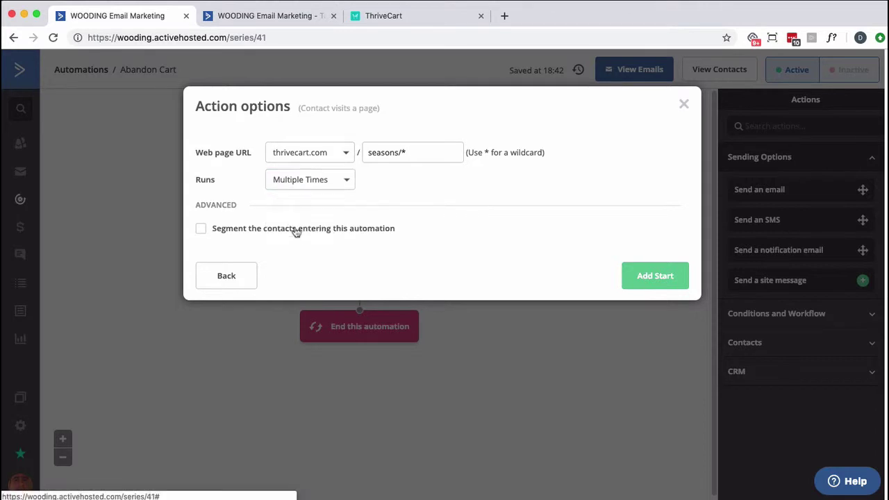
click(647, 274)
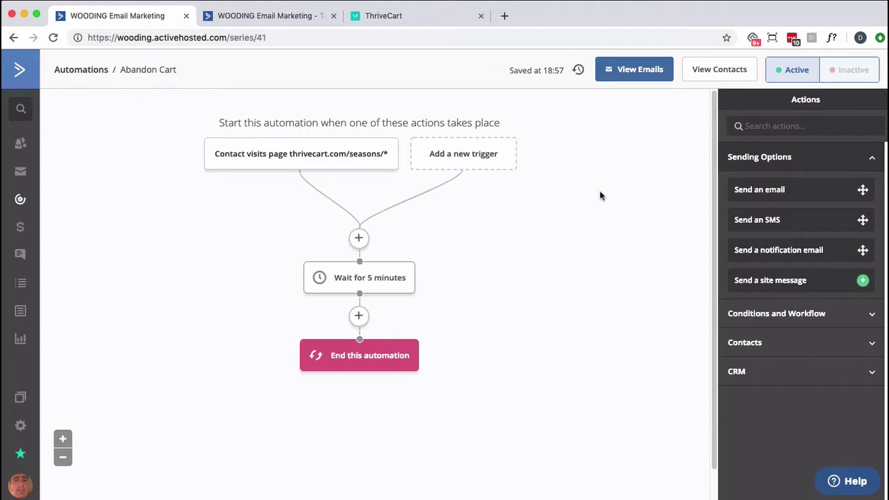
Insert an If/Else step after the trigger with a Tag condition on Do NOT Disturb
click(358, 239)
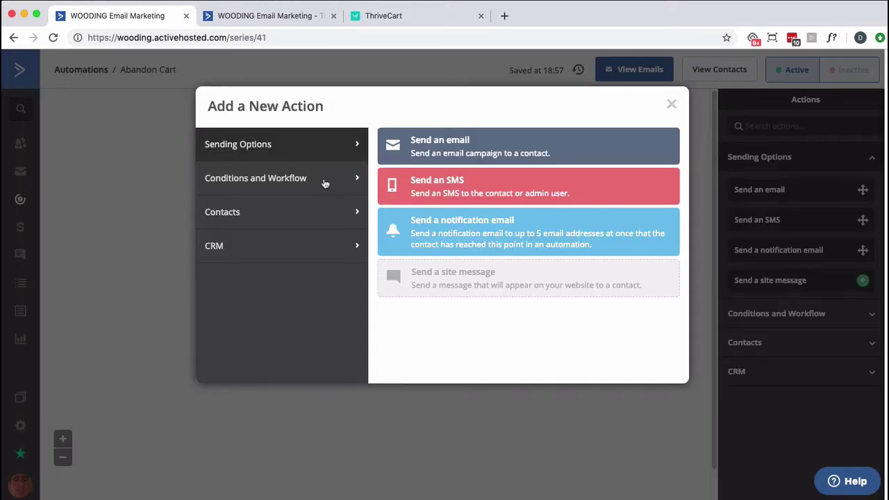
click(324, 183)
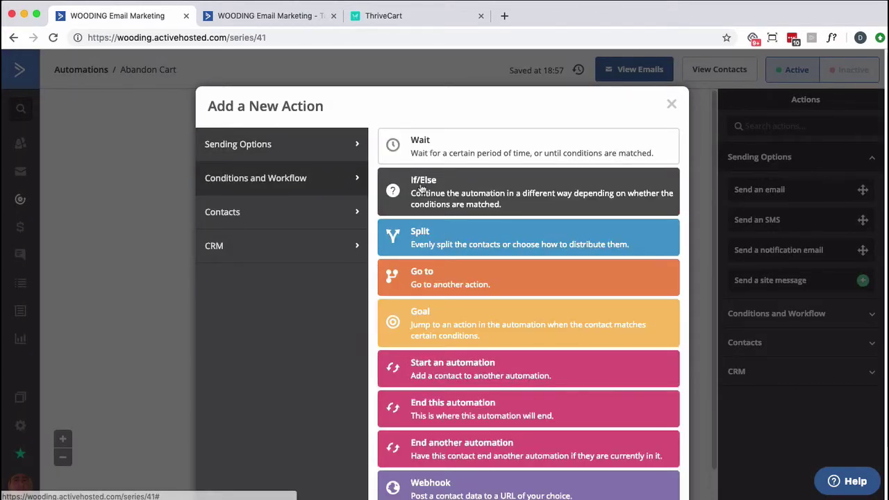
click(421, 187)
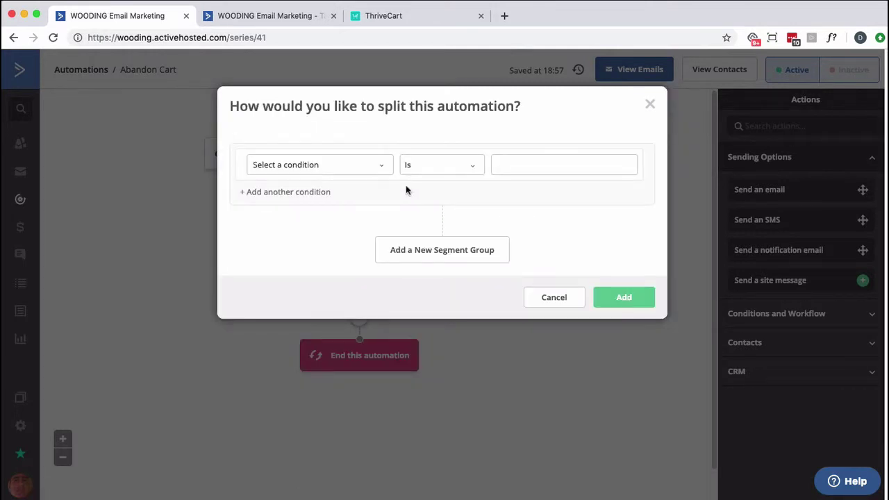
click(378, 170)
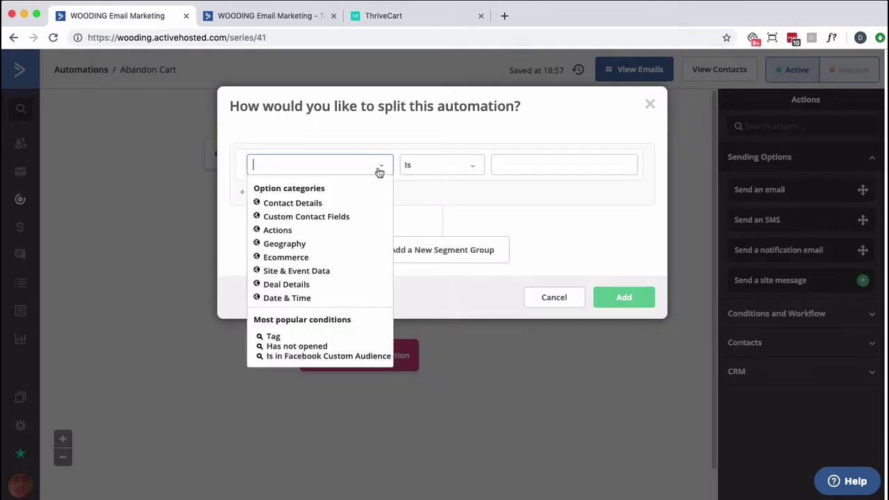
click(272, 336)
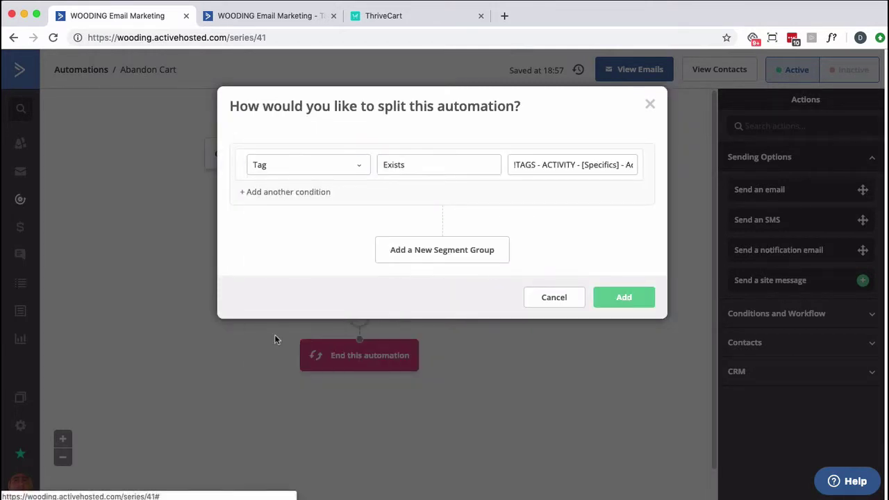
click(541, 169)
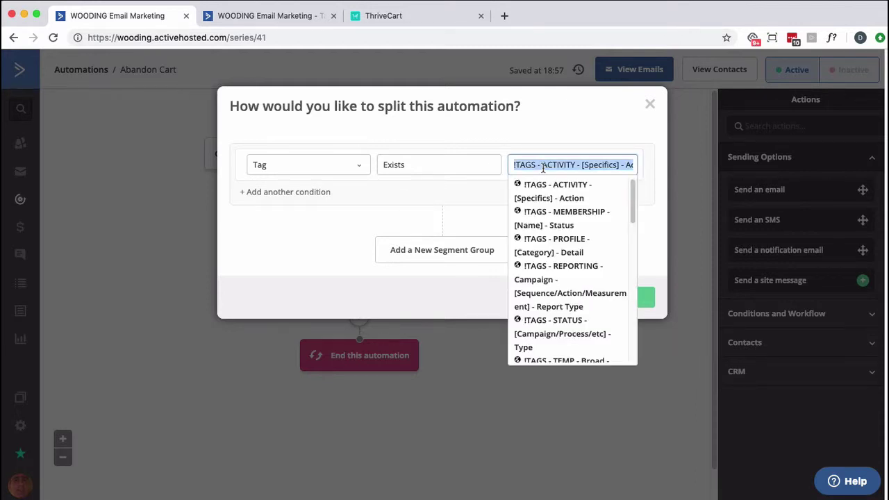
text(Do not)
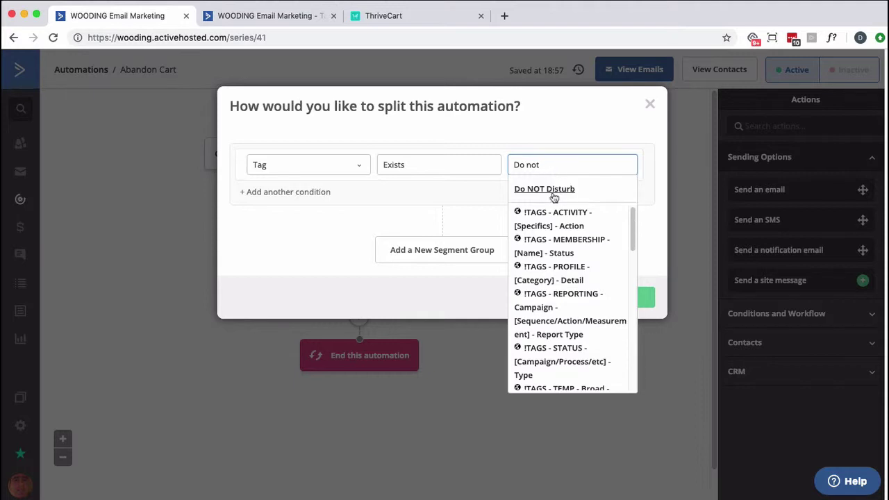
click(553, 193)
click(622, 297)
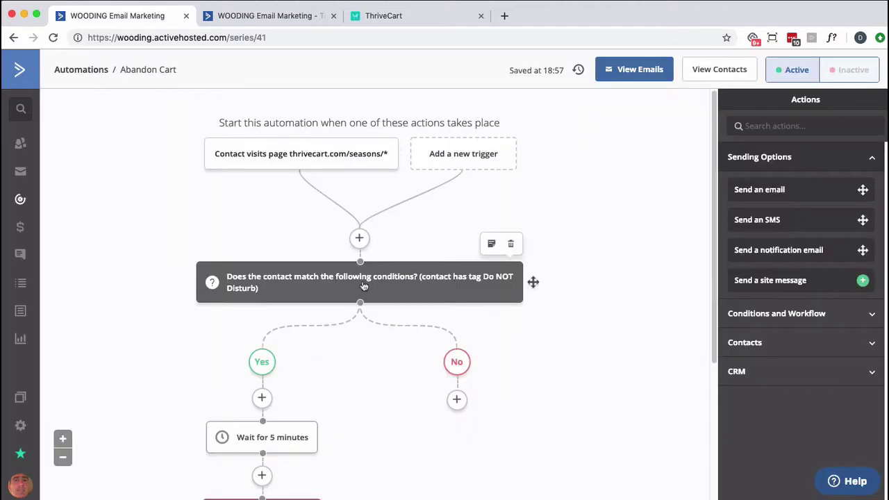
Change the tag condition to 'Does not exist' and save it
click(361, 286)
click(415, 164)
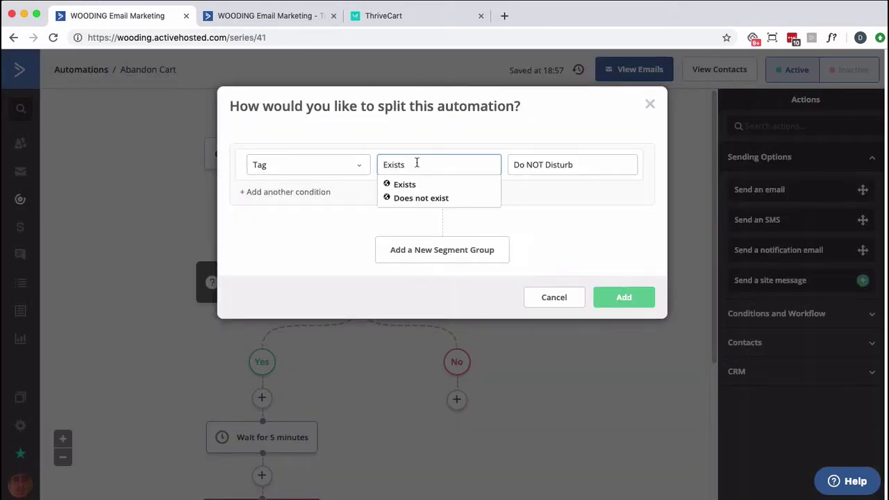
click(419, 197)
click(620, 298)
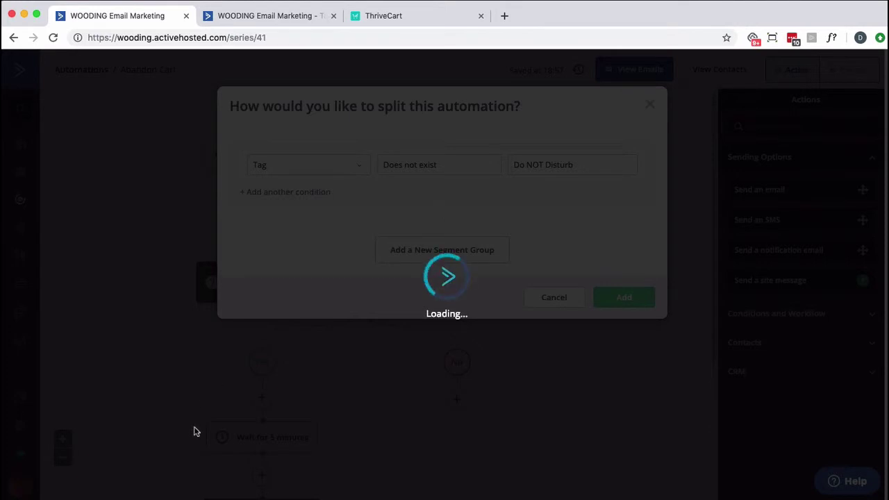
scroll(288, 378, down, 3)
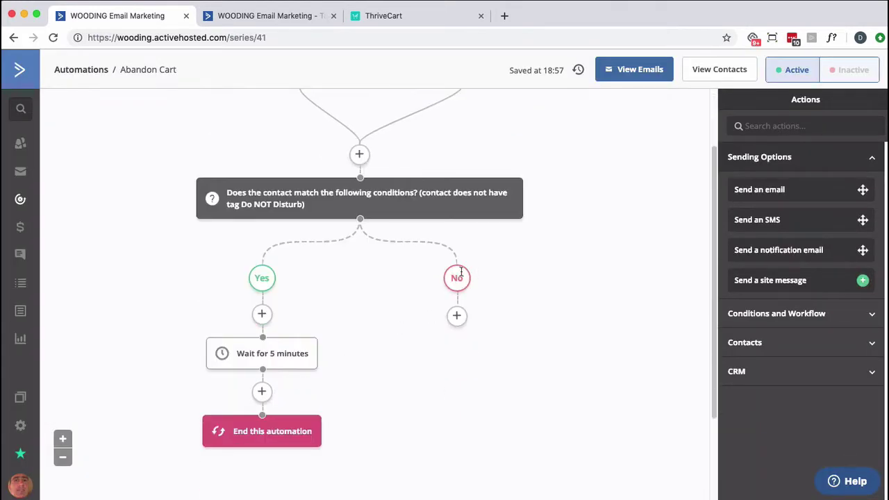
Add a 1-hour wait step under the No branch
click(457, 317)
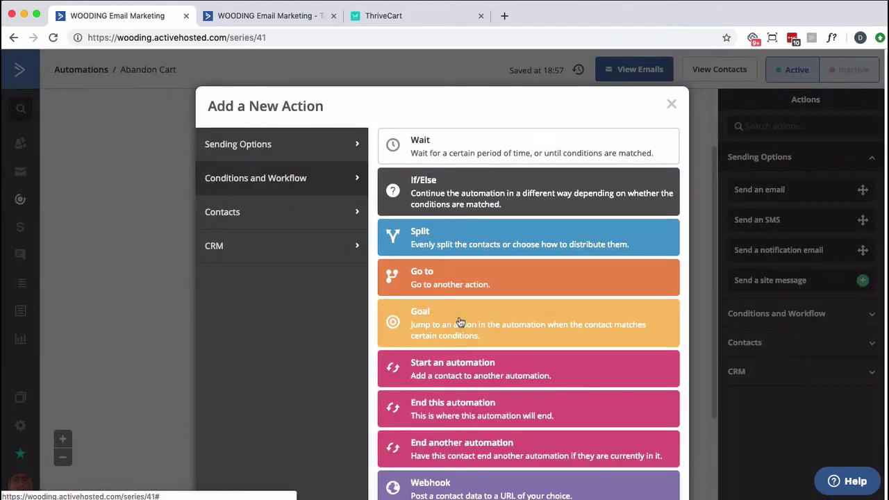
click(465, 156)
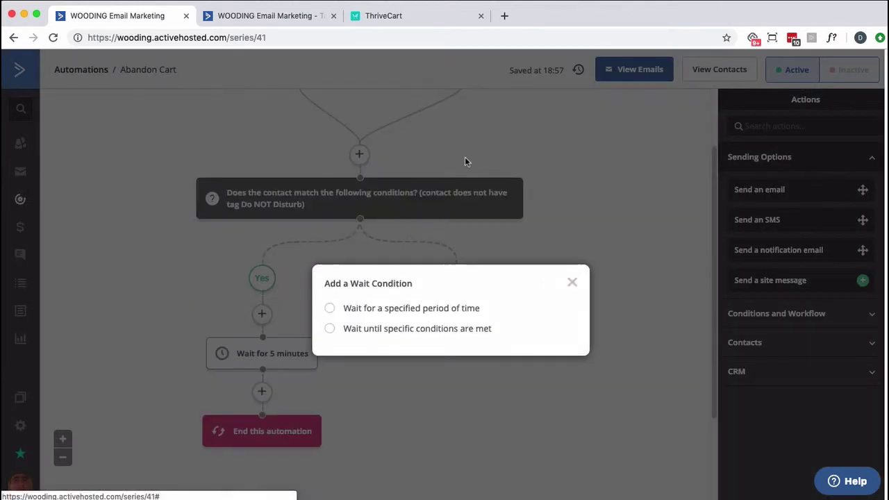
click(441, 311)
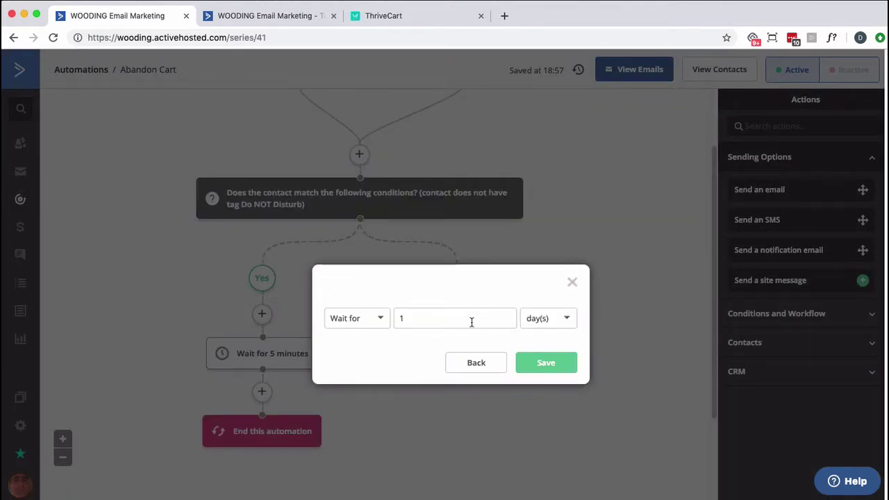
click(549, 320)
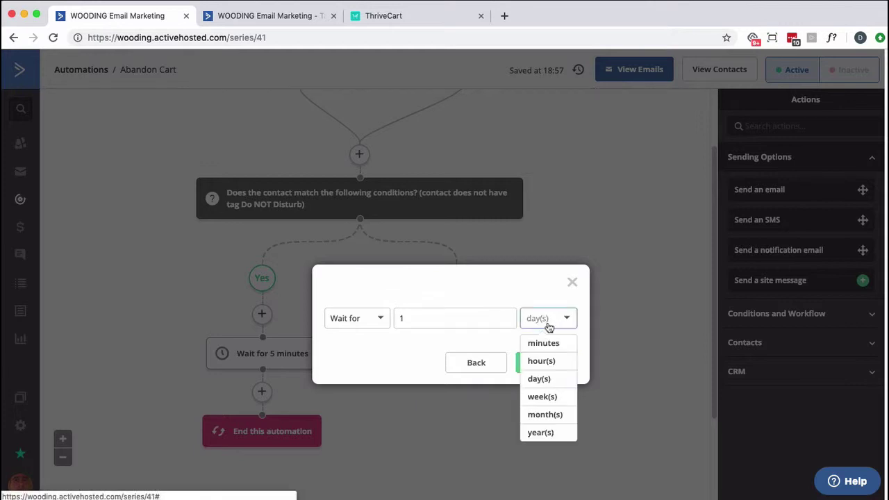
click(545, 361)
click(545, 364)
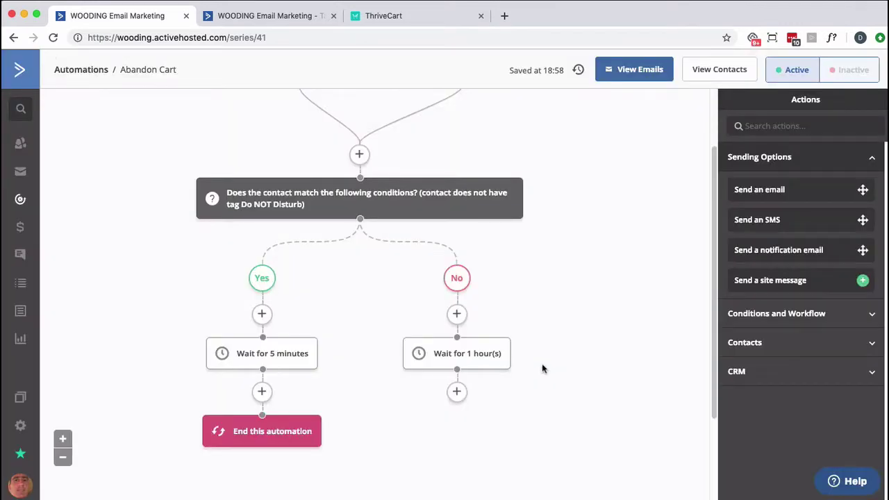
Add a Go to action after the wait, linked to End this automation
click(457, 392)
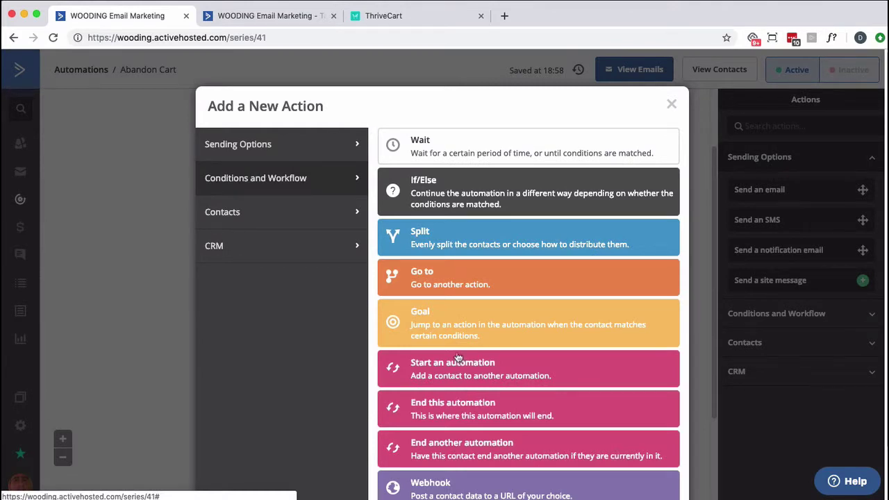
click(455, 341)
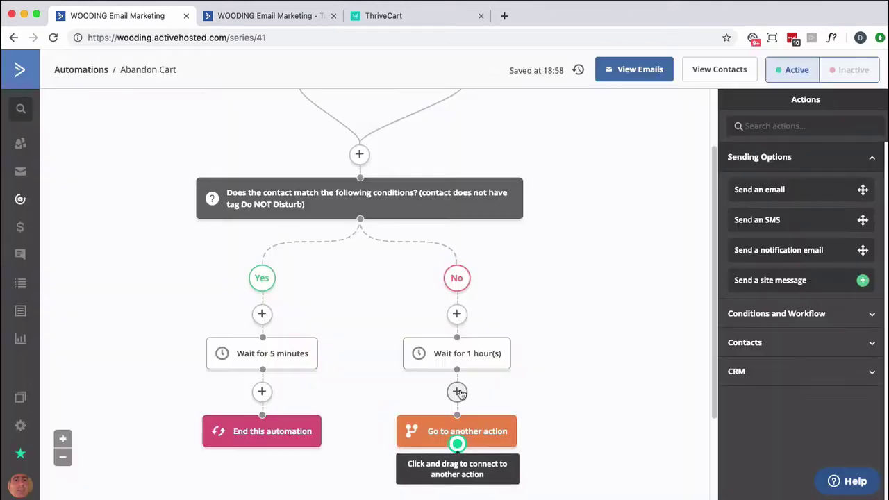
drag(456, 447, 279, 434)
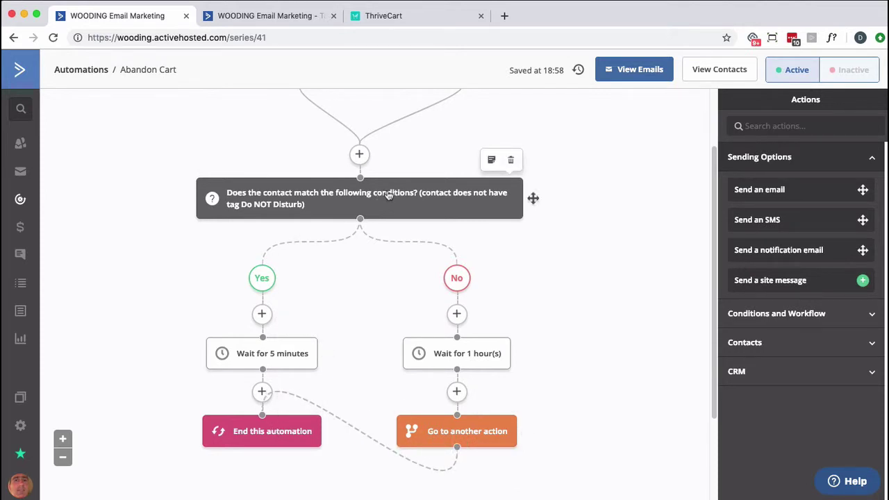
Add an 'Add a tag: Do NOT Disturb' step at the top of the Yes branch
click(262, 313)
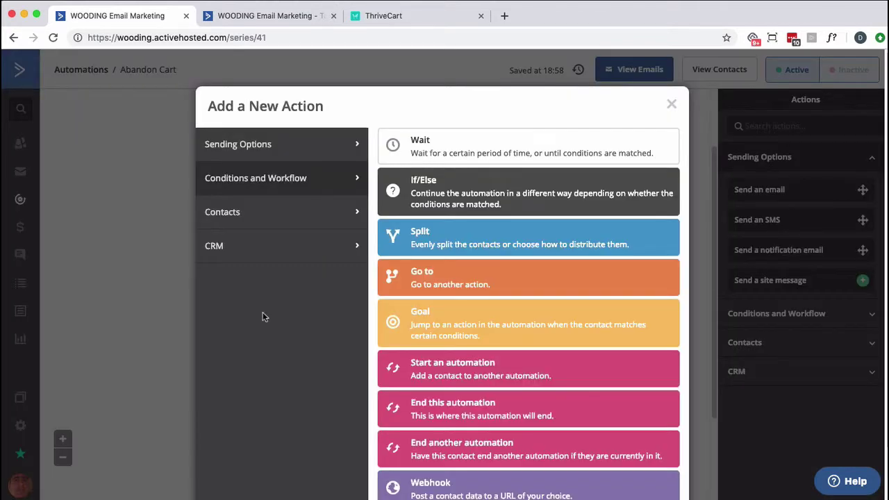
click(292, 214)
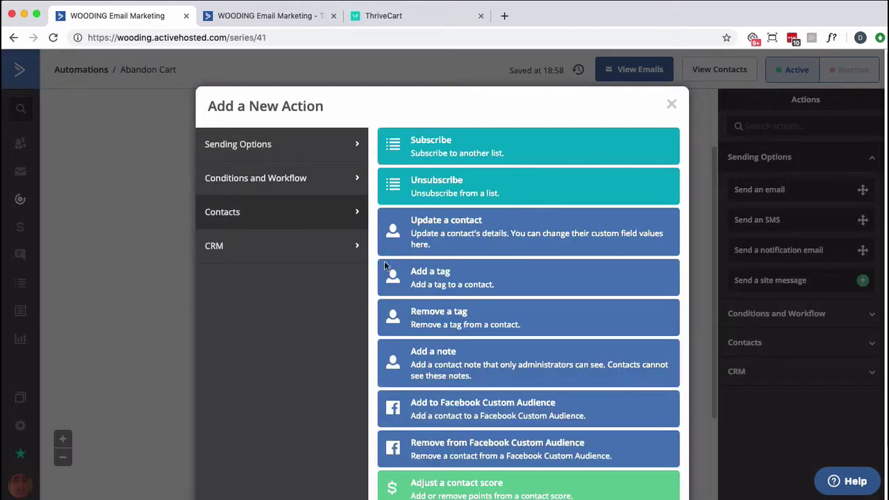
click(398, 274)
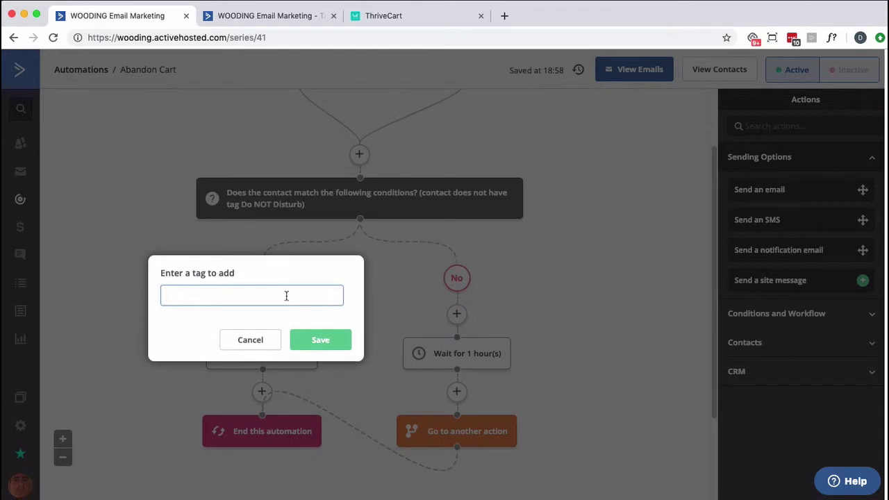
text(s)
key(BackSpace)
text(do not)
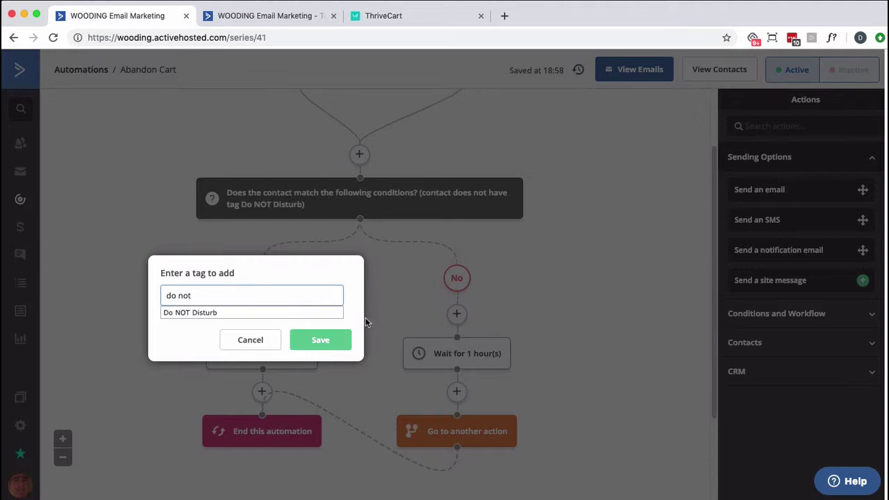
click(254, 313)
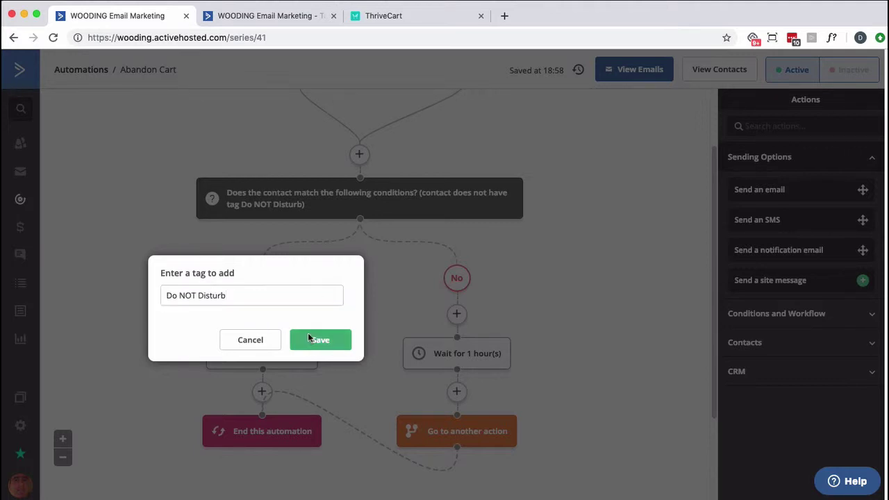
click(309, 338)
scroll(326, 350, down, 5)
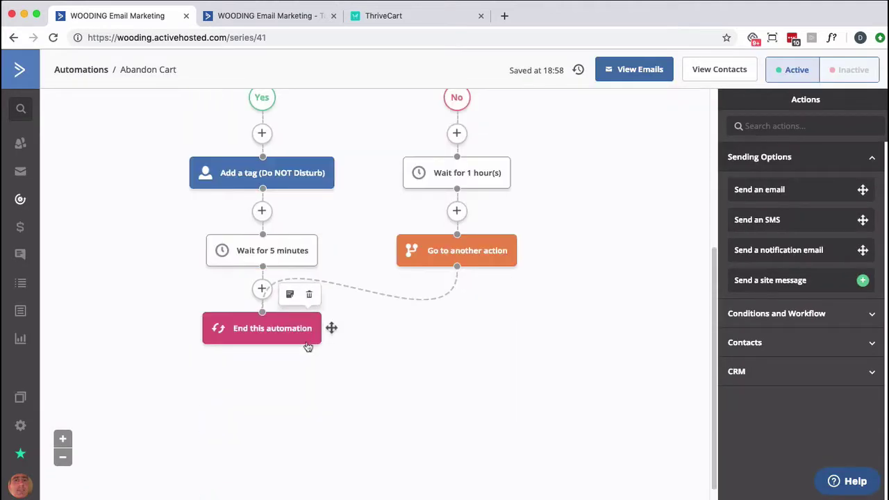
Add a 'Remove a tag: Do NOT Disturb' step before End this automation
click(261, 288)
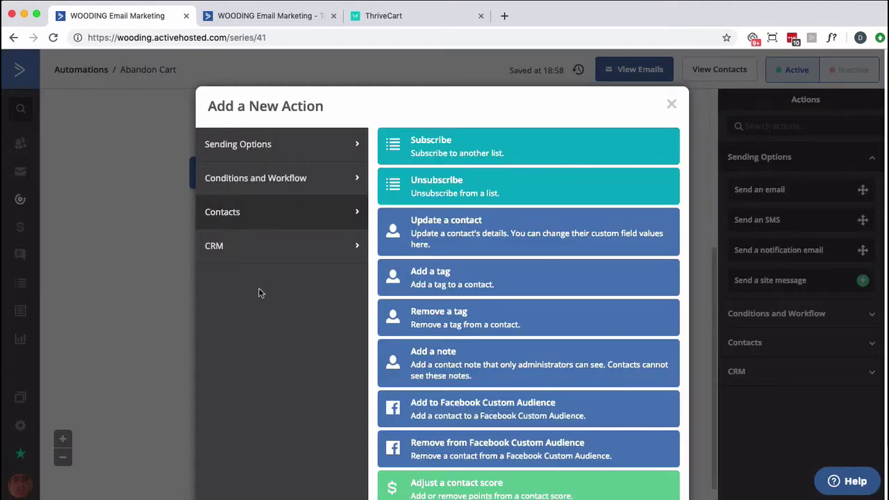
click(431, 319)
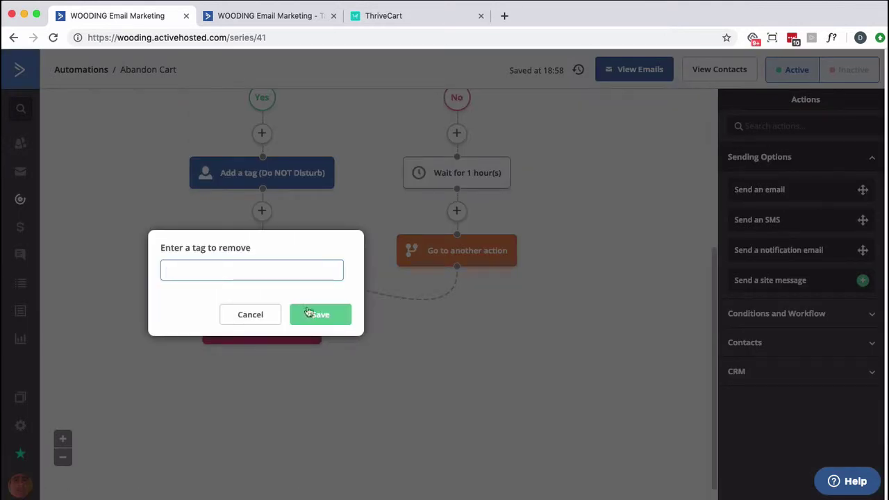
text(do not)
click(232, 291)
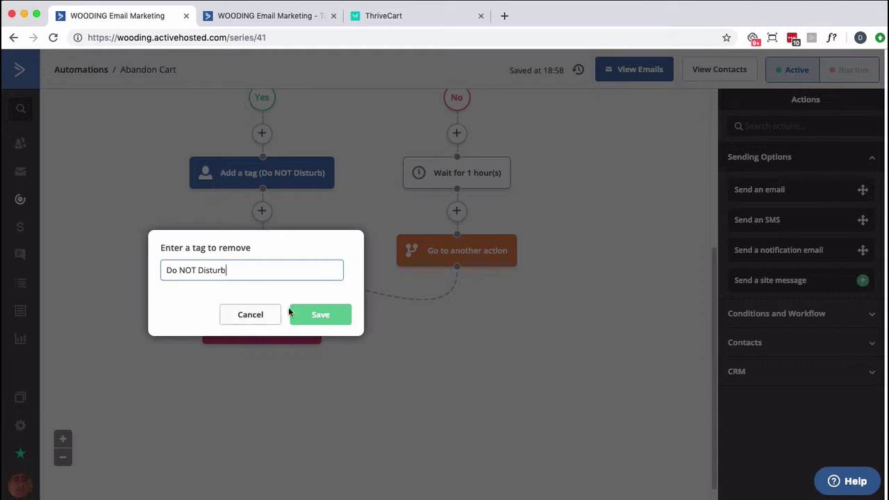
click(320, 315)
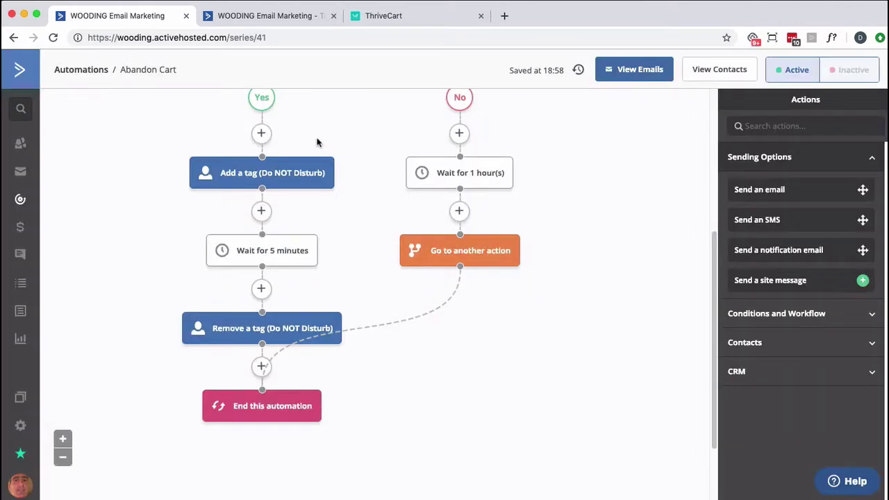
scroll(317, 142, up, 2)
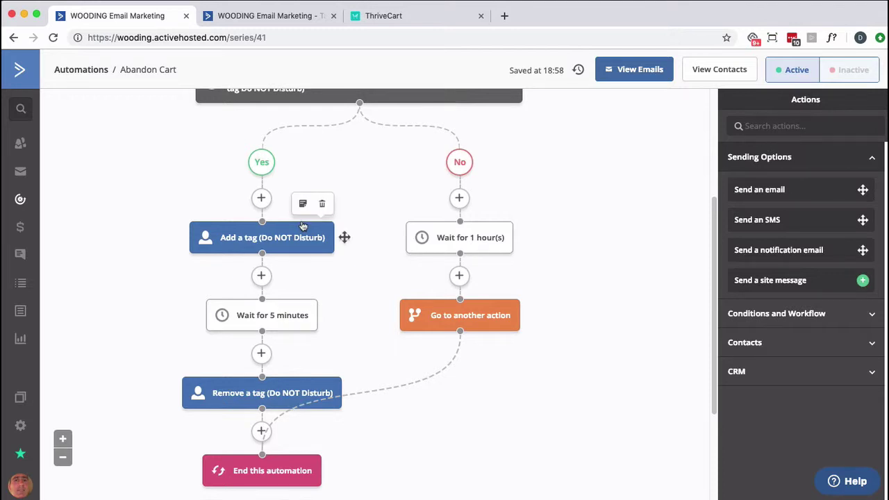
Insert a Goal step after the 5-minute wait and name it CUSTOMER
click(262, 354)
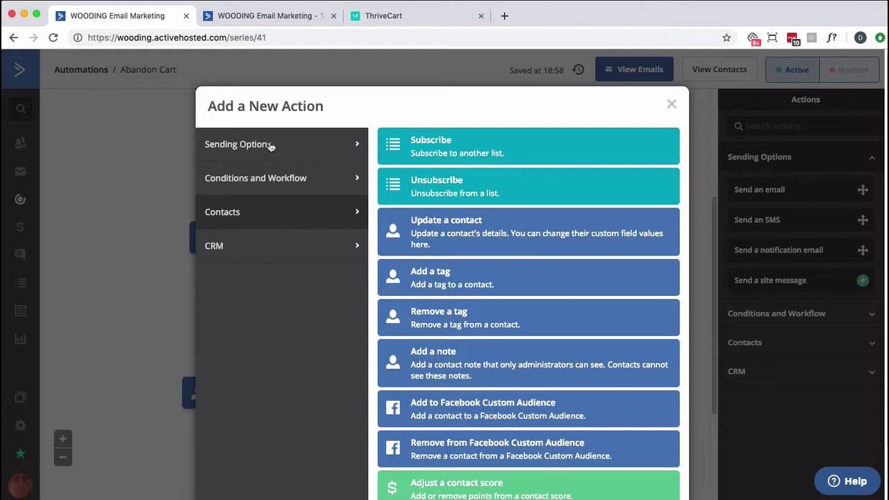
click(270, 145)
click(261, 182)
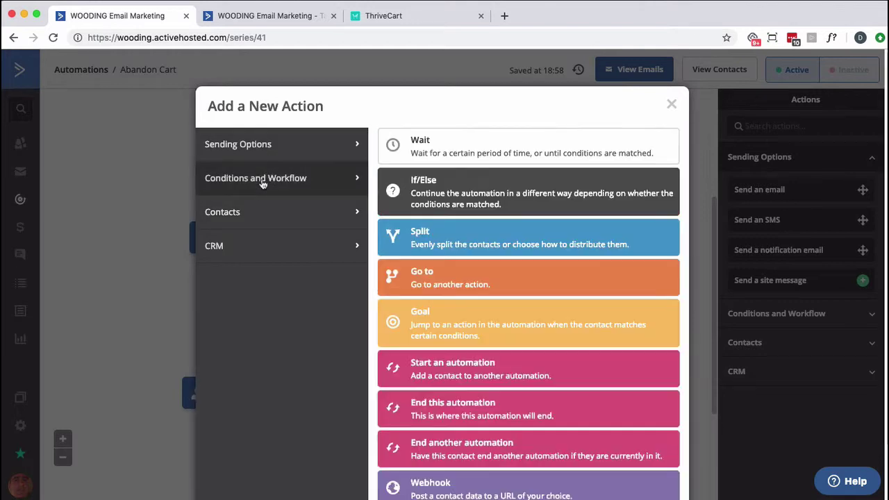
click(445, 327)
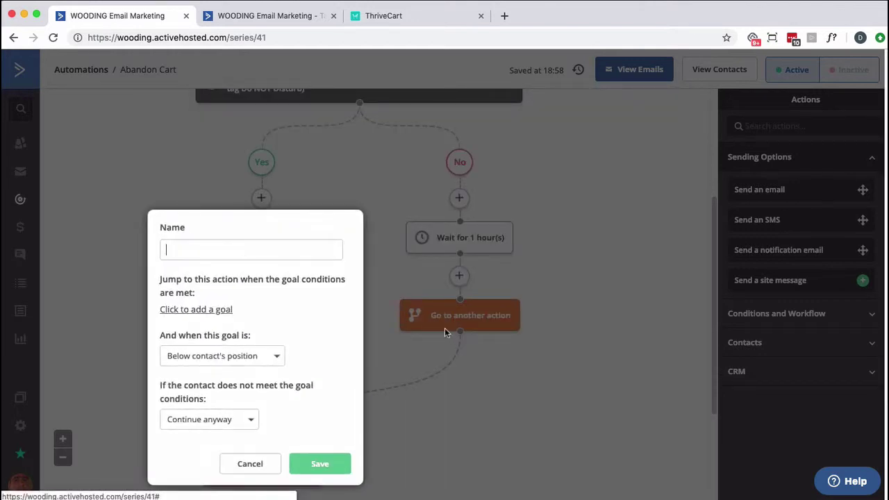
text(CUSTOMER)
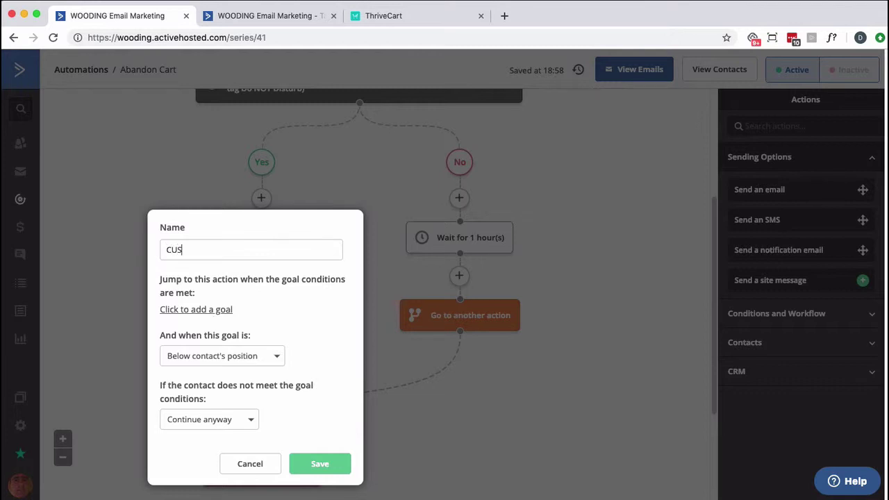
Set the goal condition to tag '!TEMP - CUSTOMER' exists and save the goal
click(190, 309)
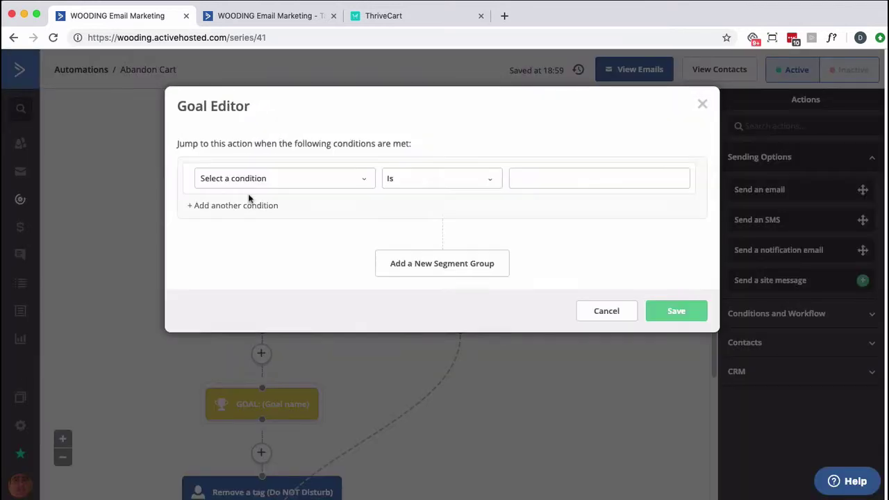
click(254, 179)
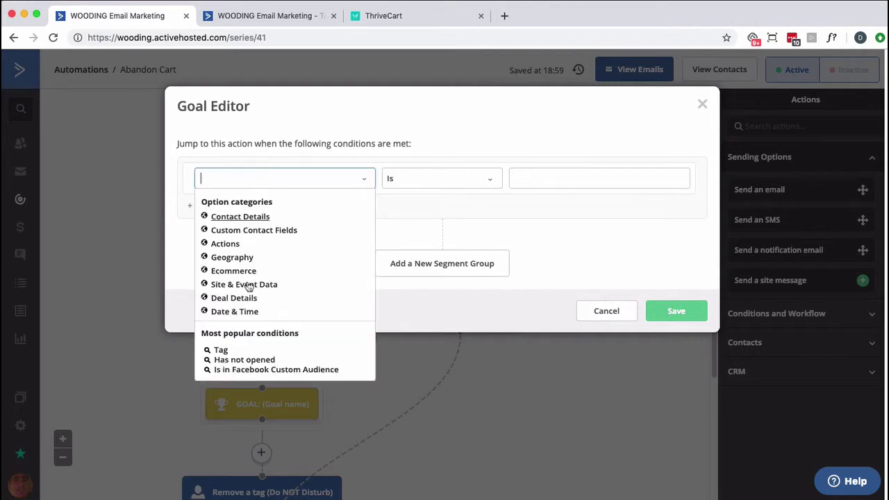
click(219, 350)
click(611, 179)
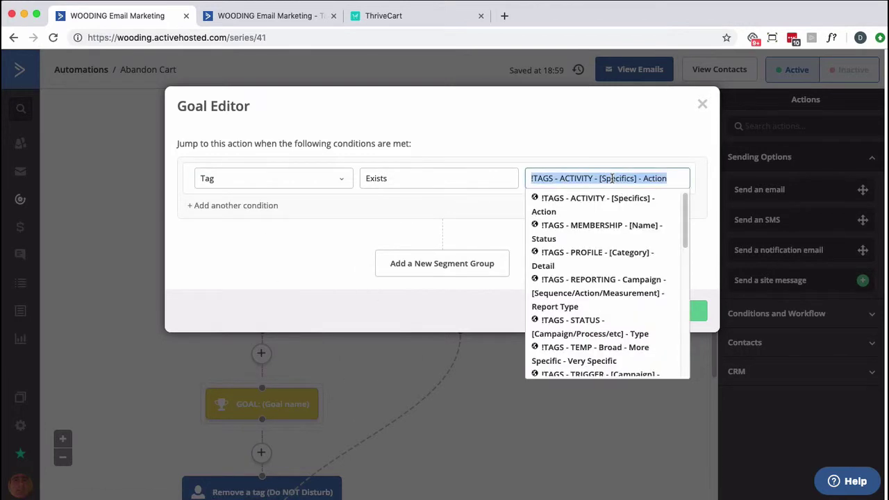
text(!T)
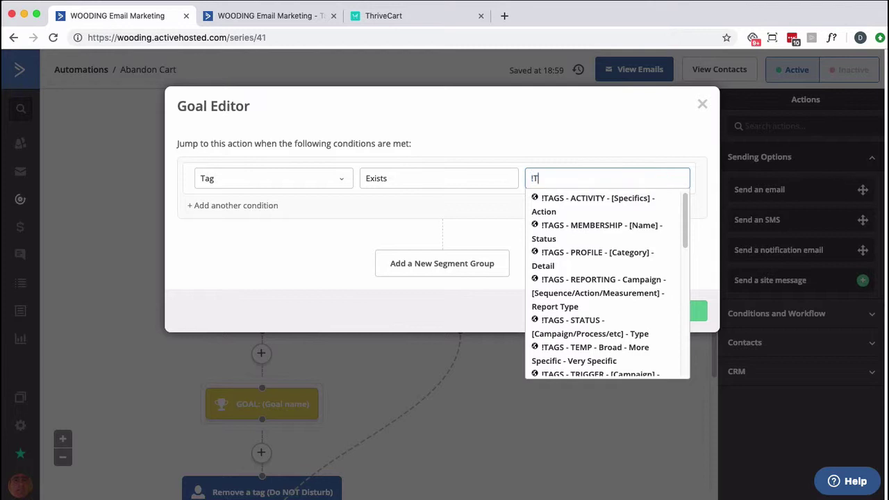
text(EMP - CU)
click(591, 200)
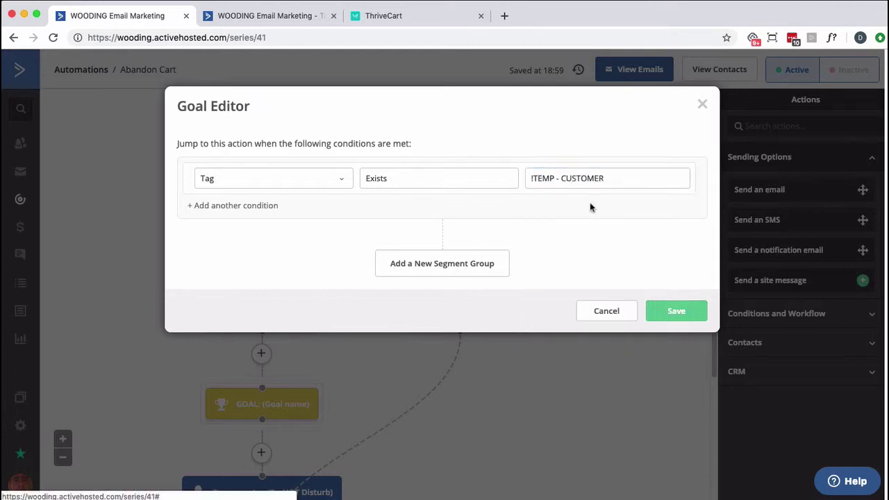
click(658, 312)
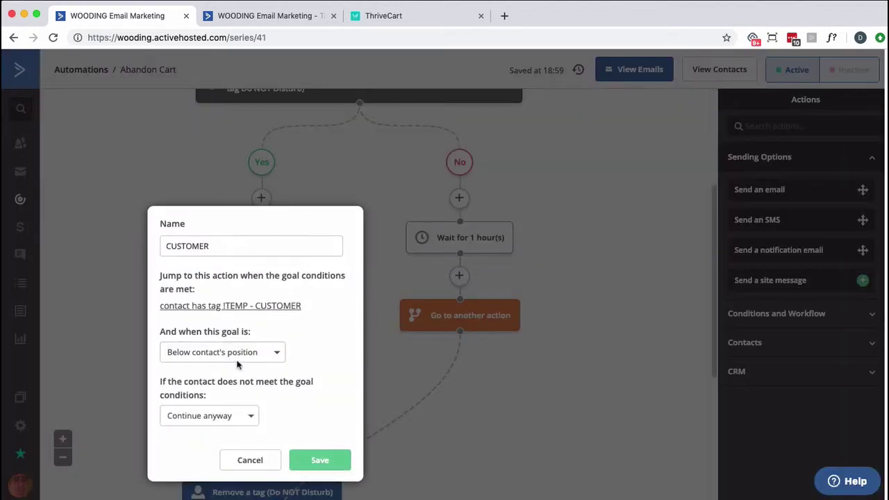
click(307, 460)
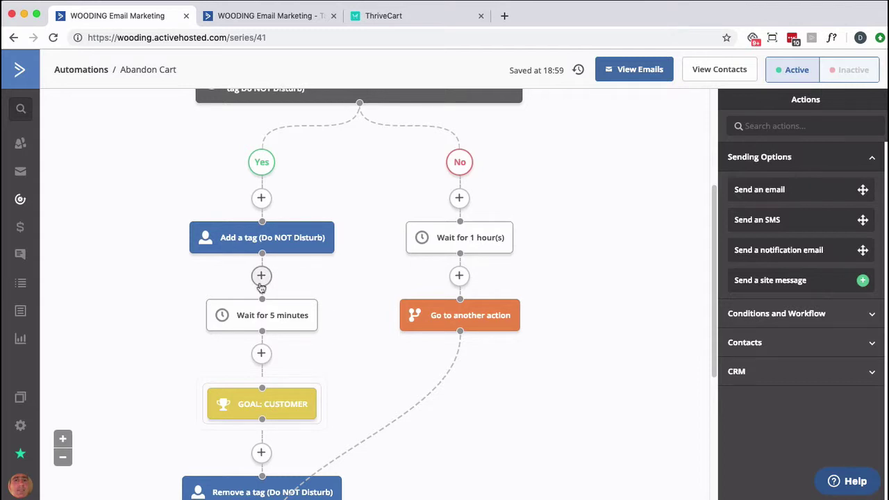
Edit the Yes branch's 'Wait for 5 minutes' step to wait 30 minutes instead
scroll(261, 286, up, 3)
scroll(261, 286, down, 3)
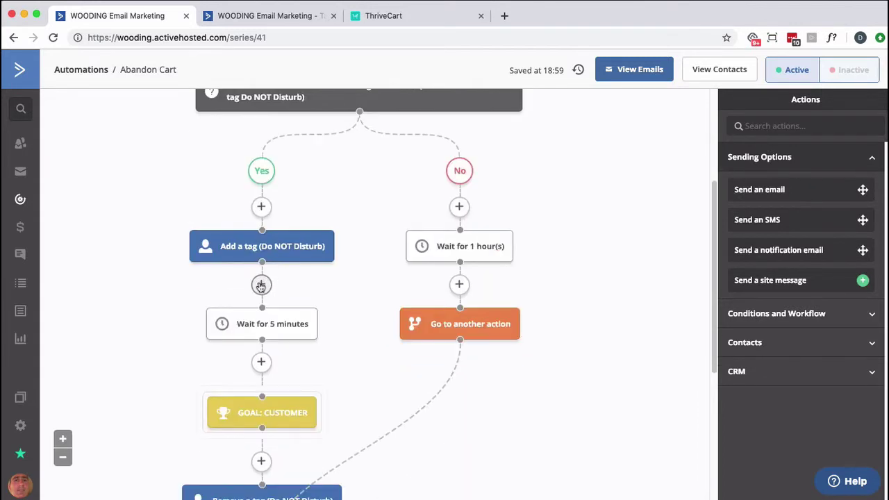
mouse_move(257, 333)
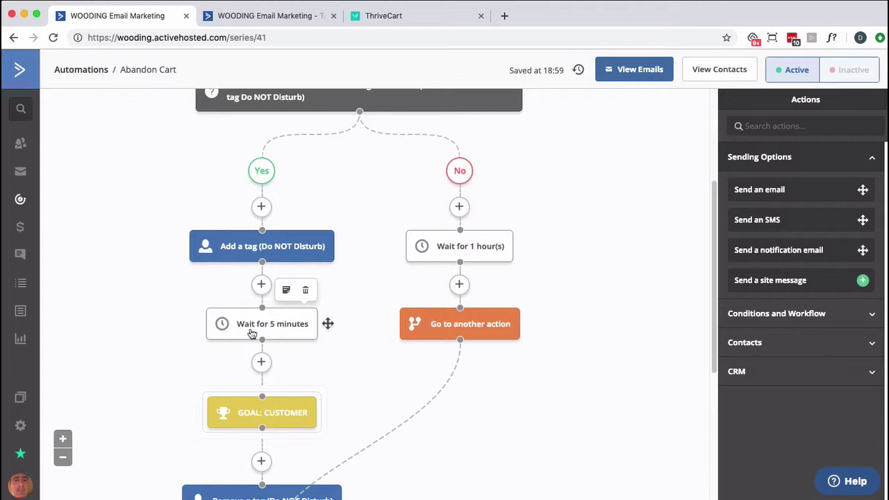
click(252, 334)
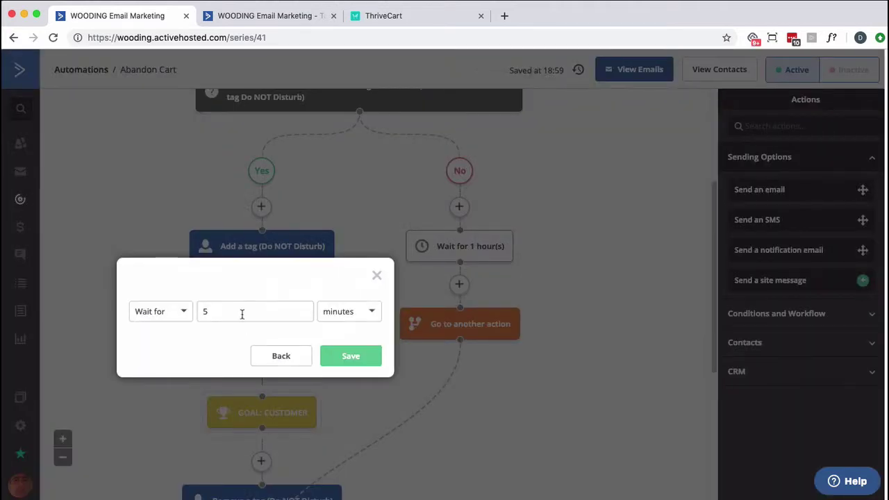
double_click(241, 314)
text(30)
click(332, 349)
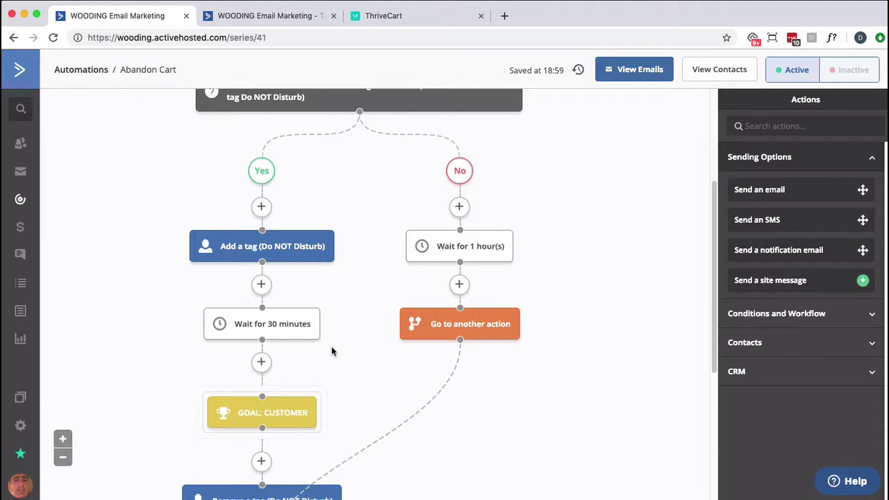
Add a Send an email step below the 30-minute wait, naming the new email 'E1 - Can I help you?'
click(260, 362)
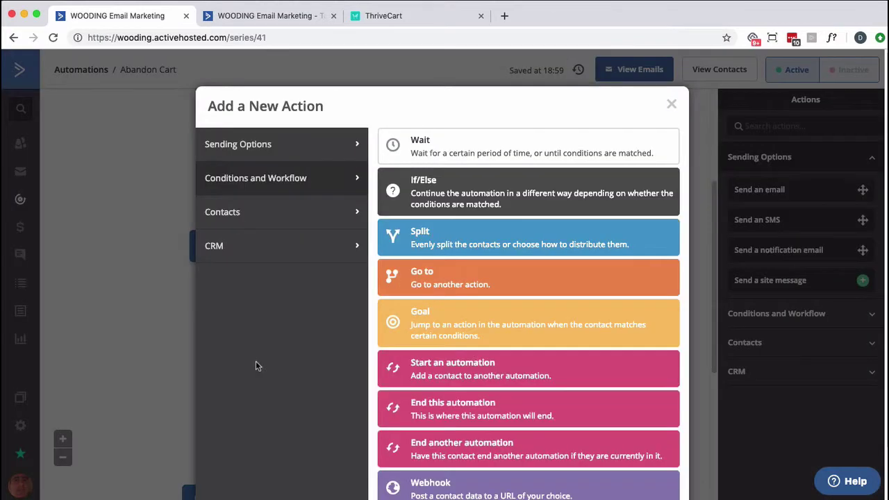
click(286, 143)
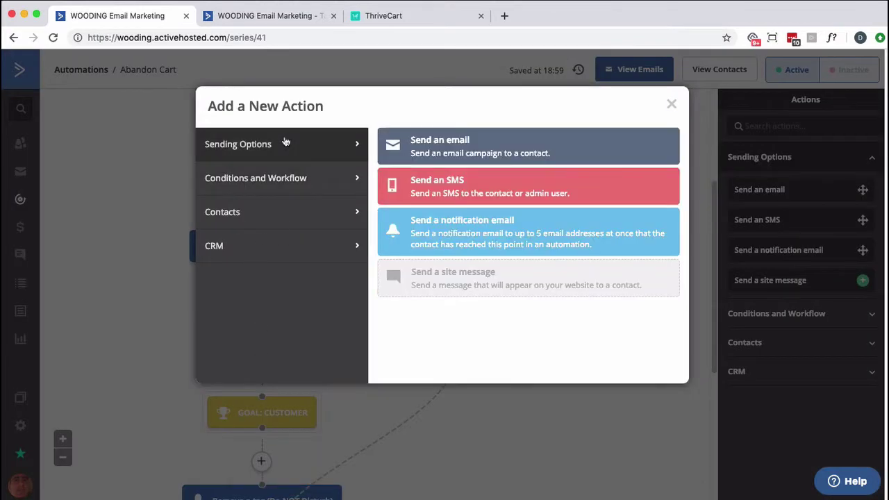
click(421, 146)
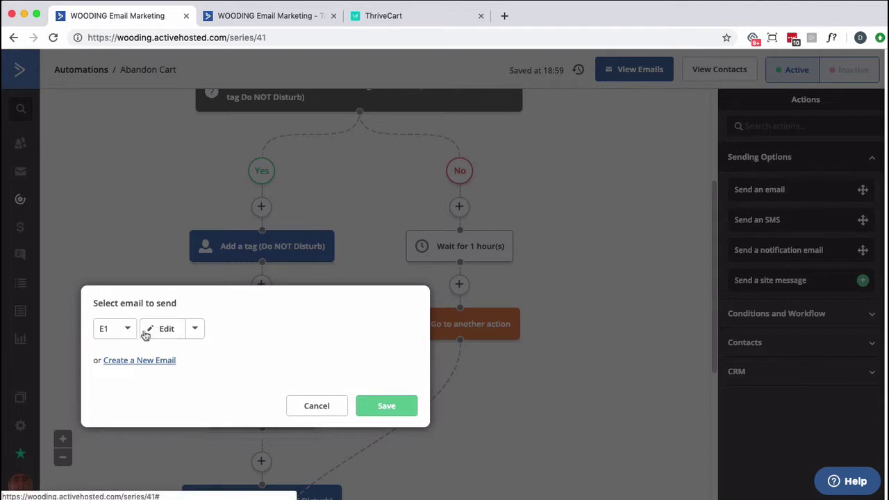
click(167, 360)
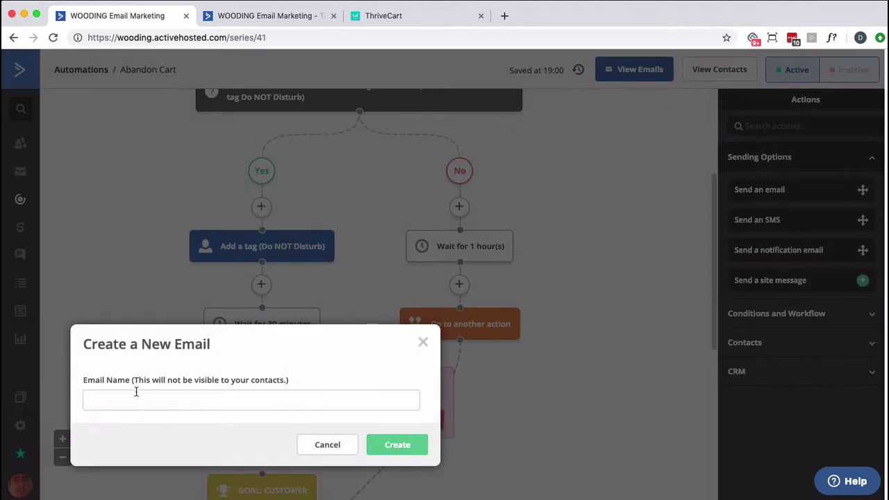
click(137, 391)
text(E1 -)
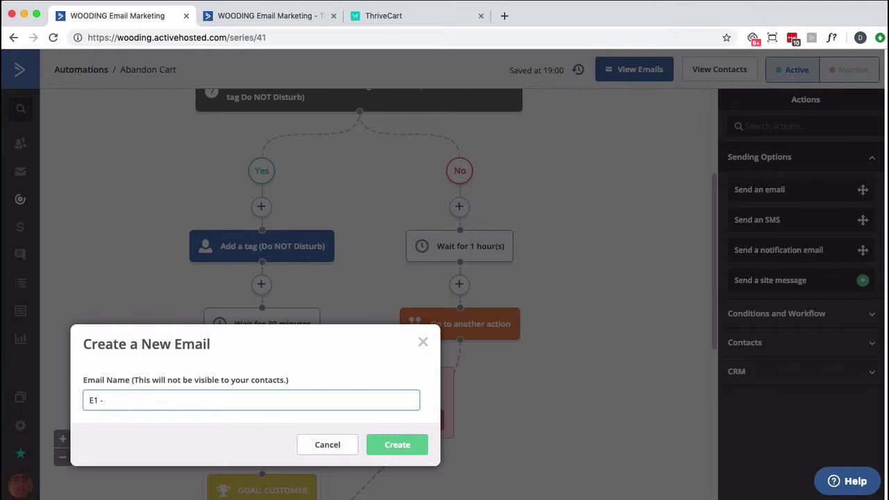
text(an I help you?)
Create the E1 email using the past TEST campaign as its template
click(381, 447)
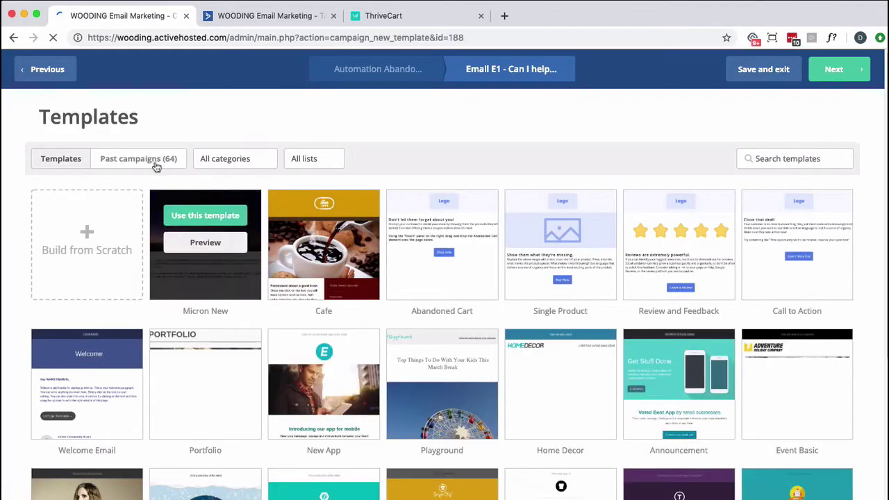
click(155, 165)
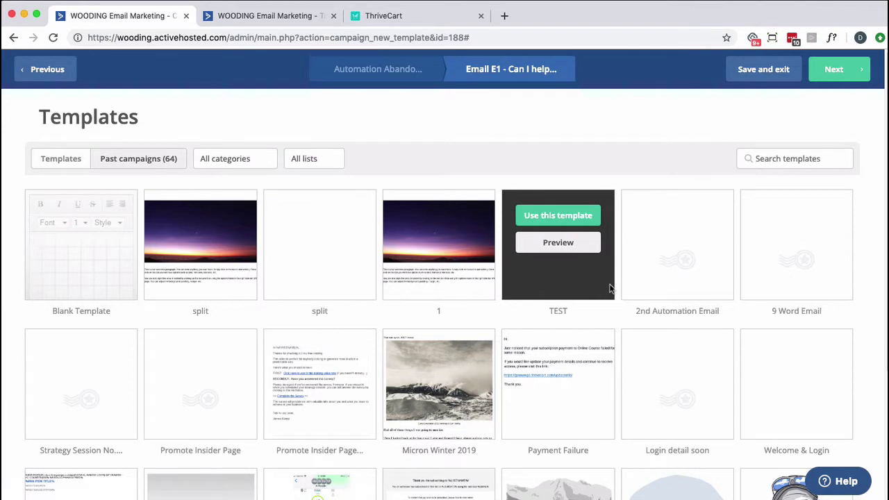
click(576, 243)
click(562, 217)
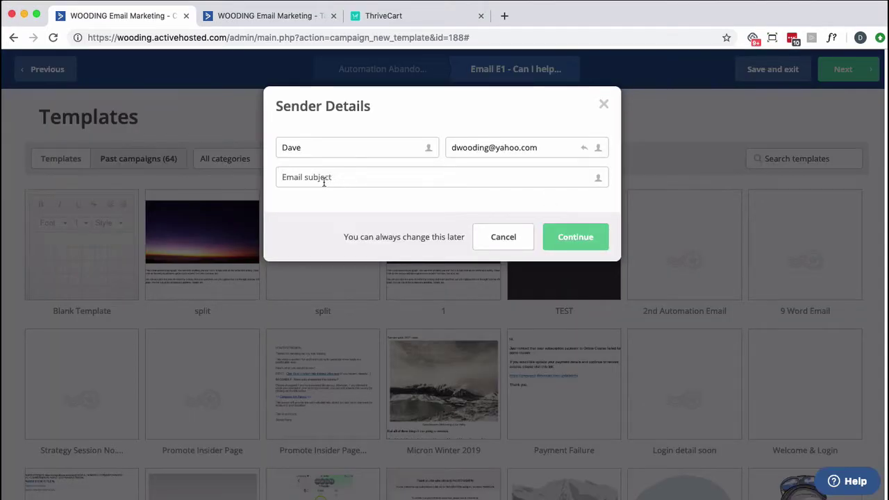
Enter 'Can I help you' as the email subject and confirm the sender details
click(323, 182)
text(Can I help you?)
click(564, 239)
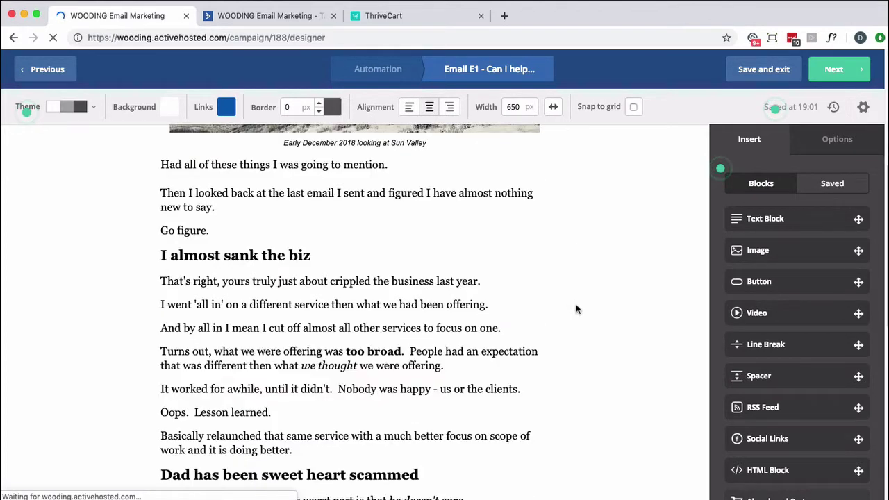
Delete the mountain photo block from the email
click(565, 171)
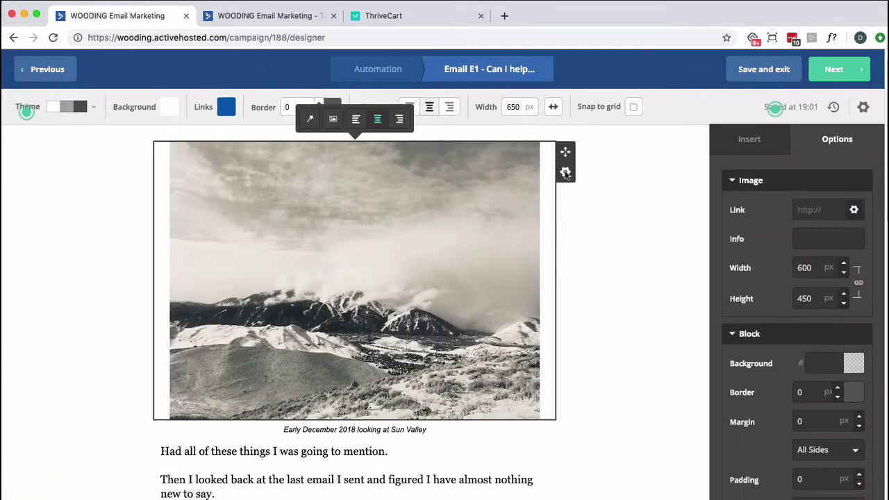
click(565, 171)
click(491, 270)
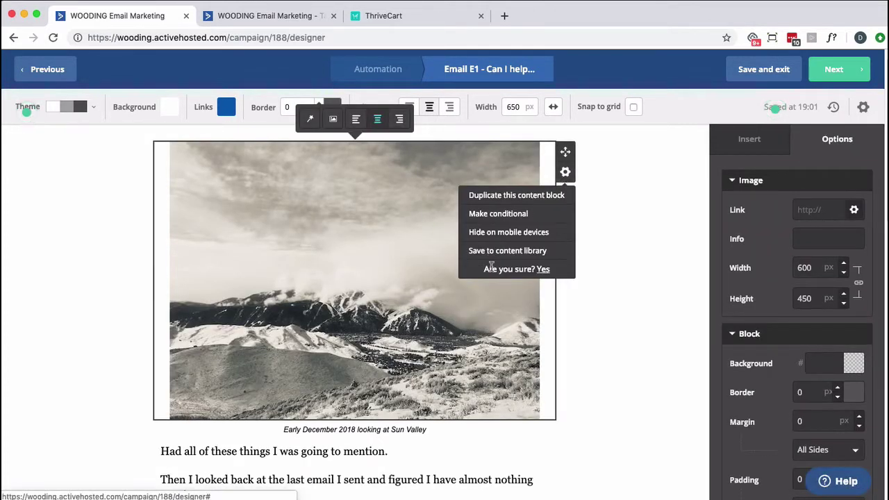
click(542, 269)
scroll(548, 278, down, 5)
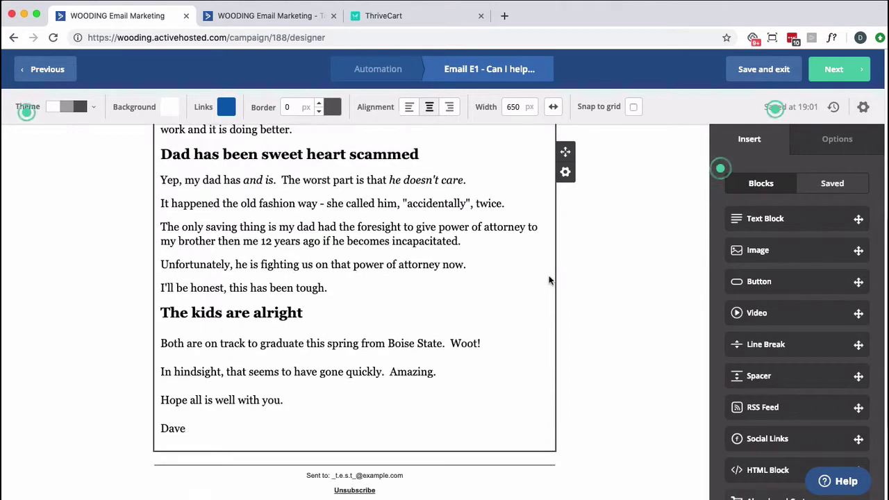
Delete the closing and body paragraphs from the email's text block
click(202, 437)
key(ctrl+a)
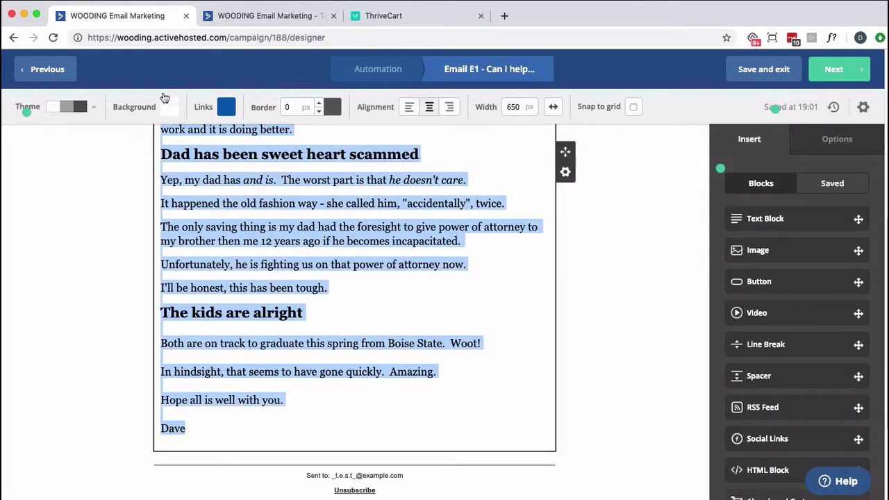
key(ctrl+v)
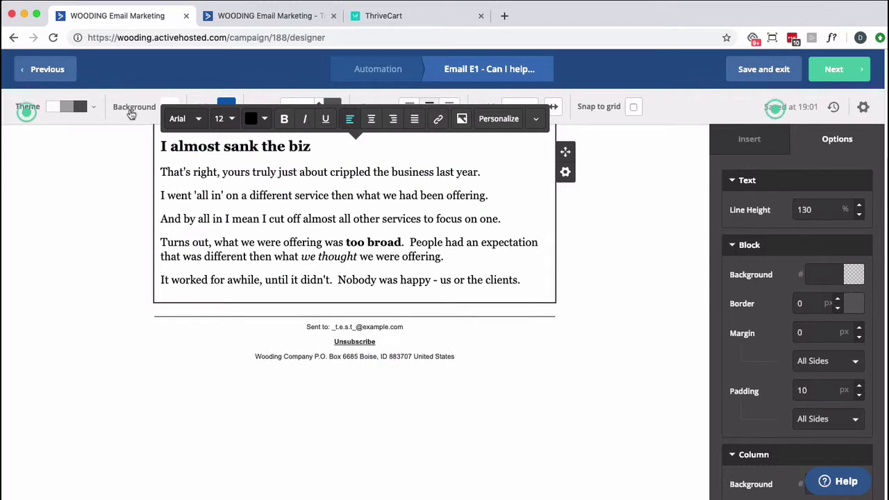
drag(521, 417, 151, 229)
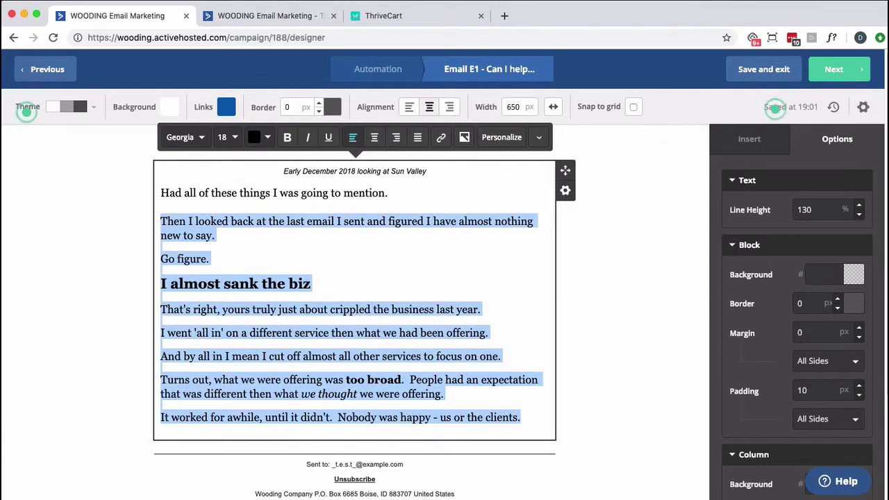
key(BackSpace)
key(ctrl+a)
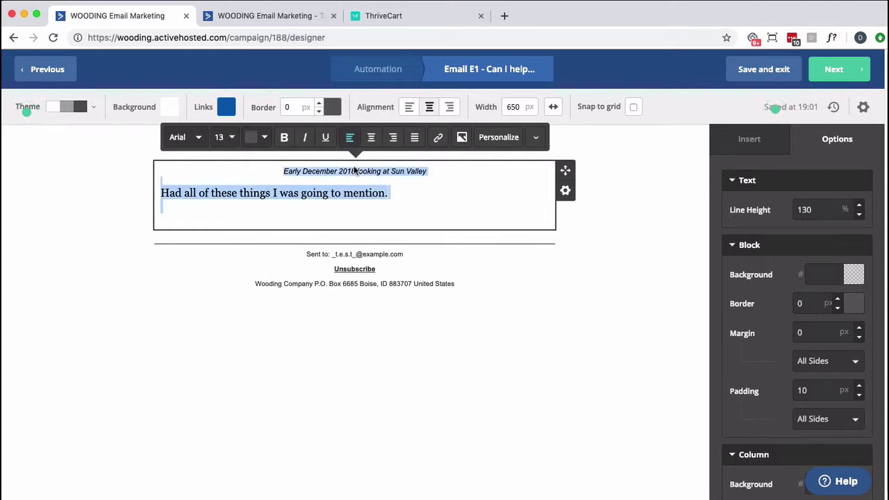
click(428, 174)
Delete the 'Early December 2018' photo caption and select the remaining 'Had all of these things' line
drag(428, 174, 285, 168)
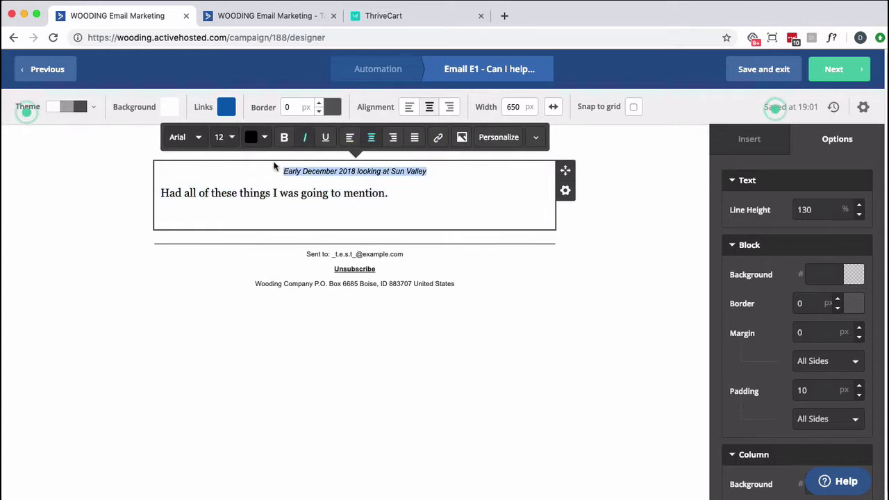
key(BackSpace)
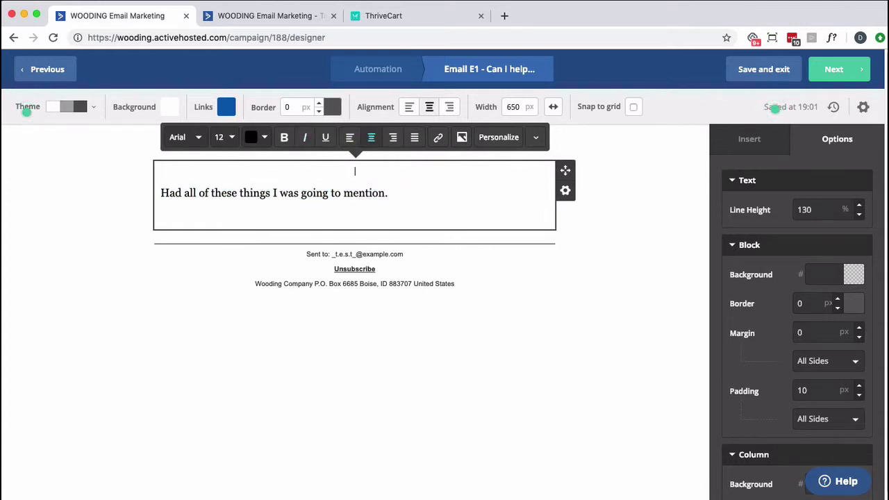
key(Down)
key(Down)
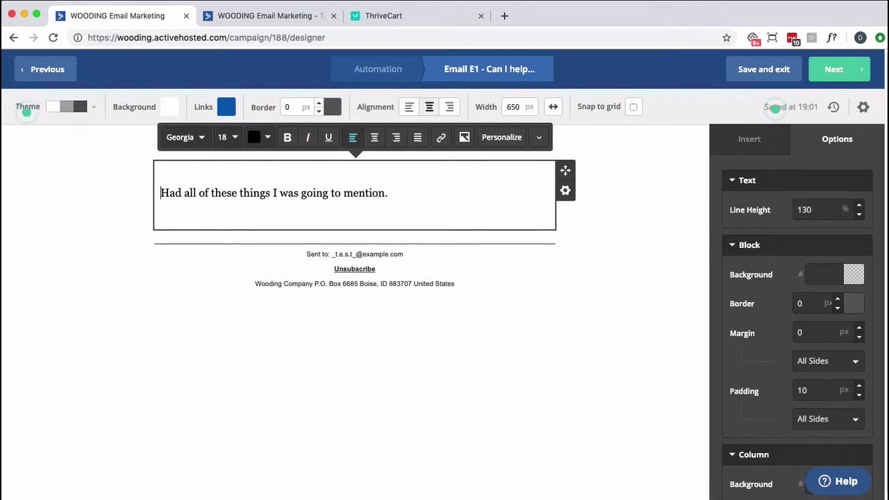
key(shift+End)
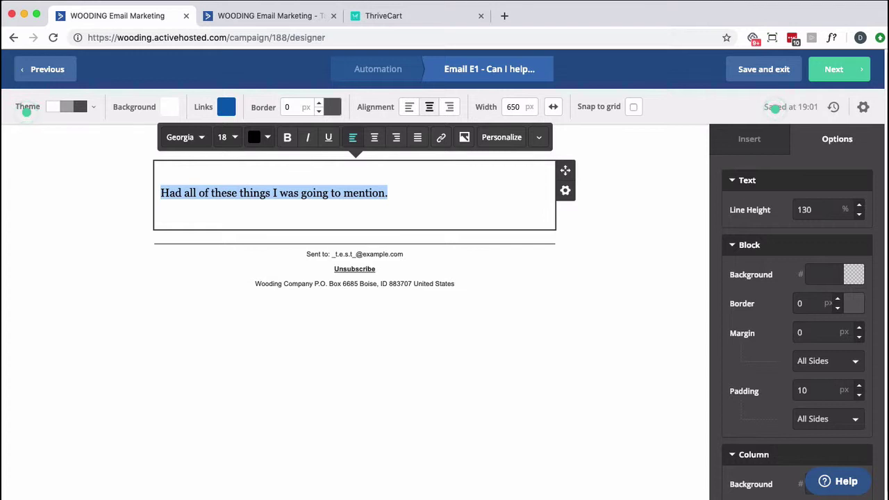
Write the greeting 'Hi %FIRSTNAME%,' and ask whether they're still interested in purchasing Seasons
text(Hi)
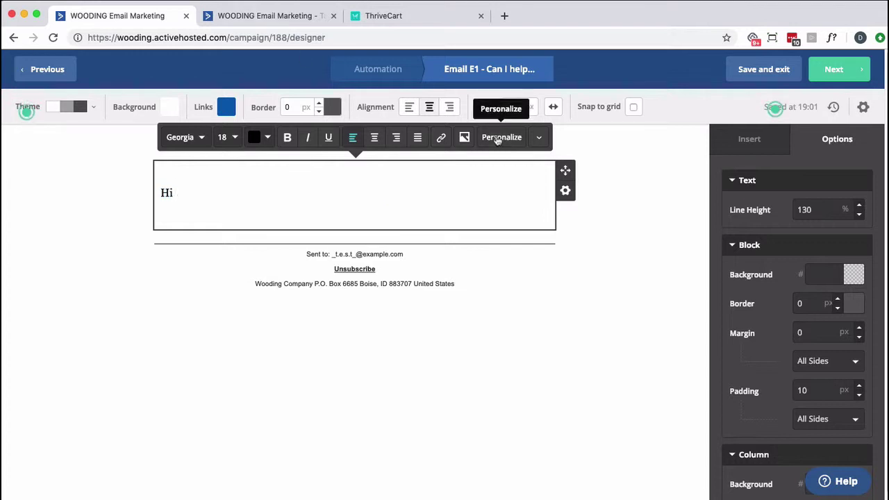
click(493, 137)
click(416, 200)
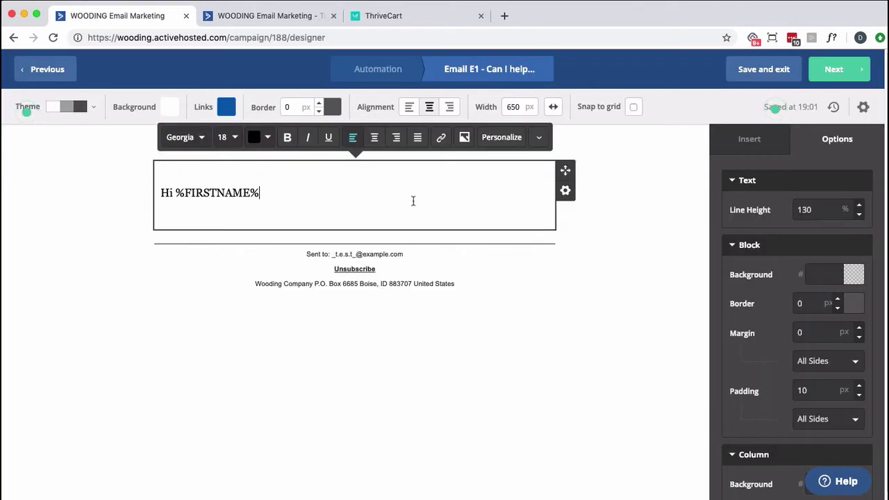
text(,)
key(Return)
key(Return)
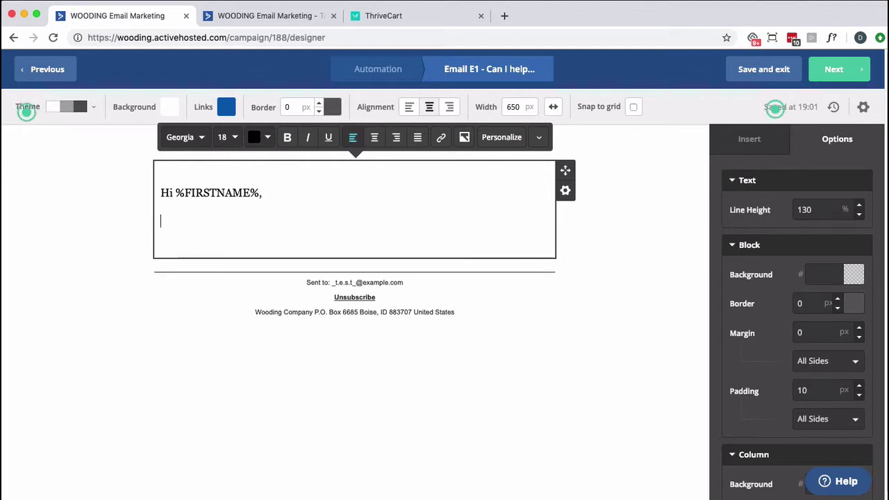
text(Are you still)
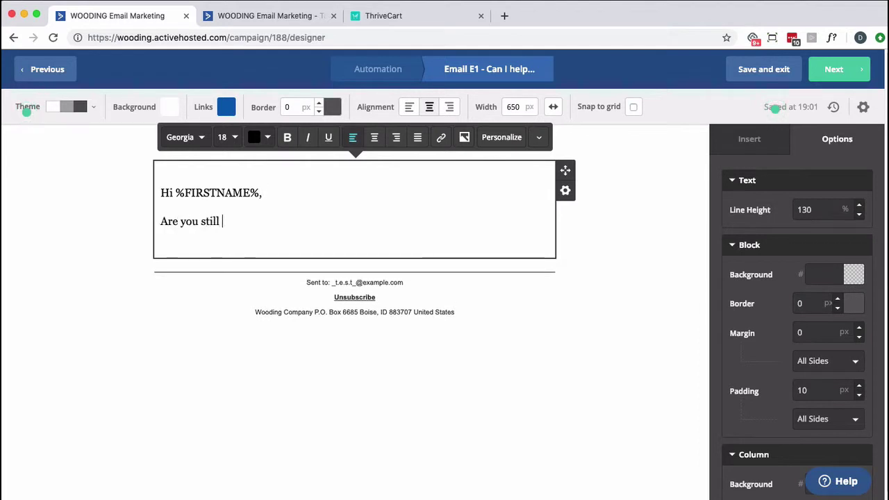
text( in interested)
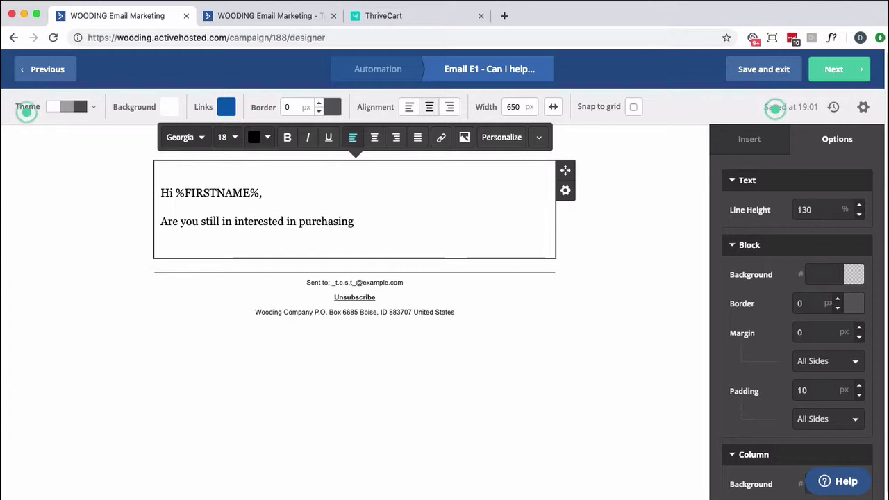
text(in purchasing Seasons)
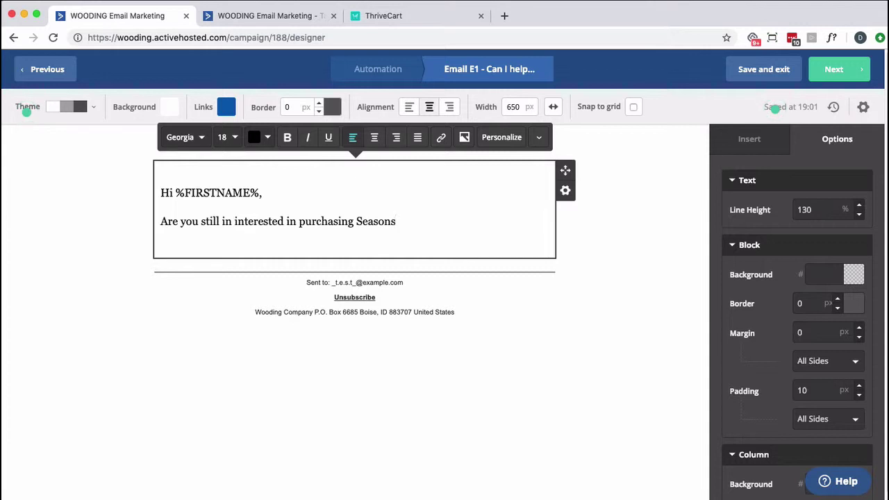
text(?)
key(Return)
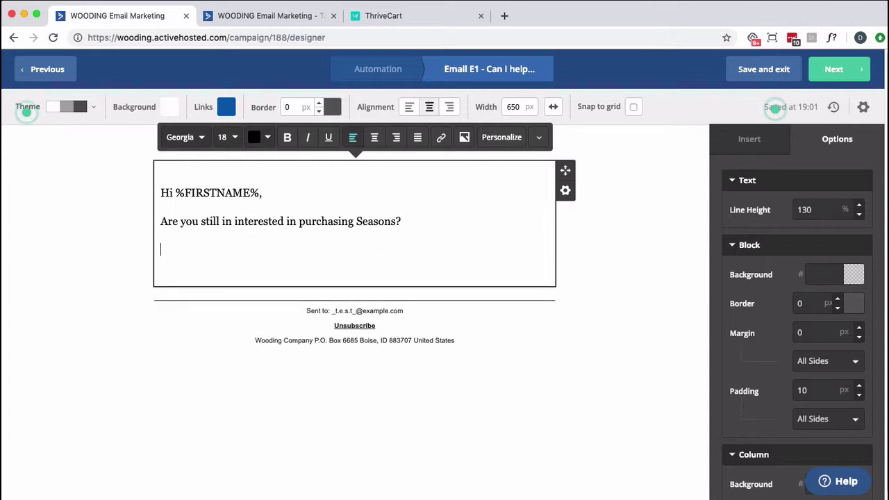
Add a 'Click HERE' line and a 'Thanks,' sign-off with the sender's name, then select HERE
text(Click HERE)
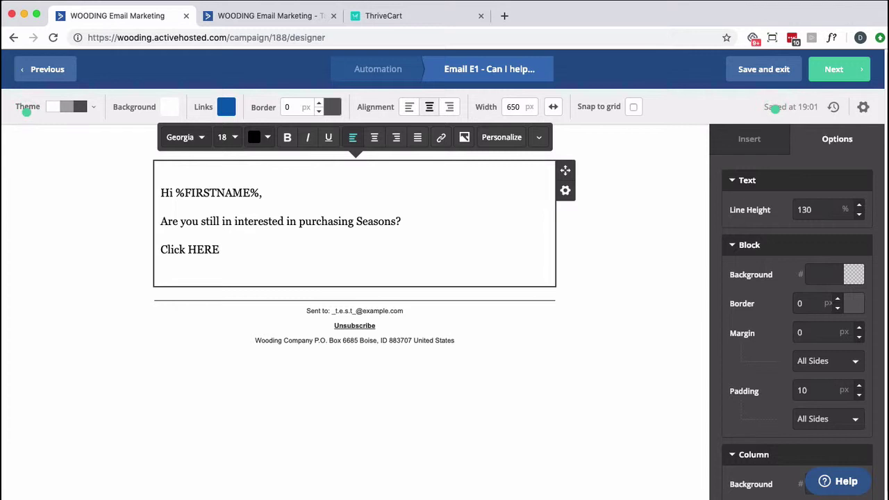
key(Return)
text(Thanks,)
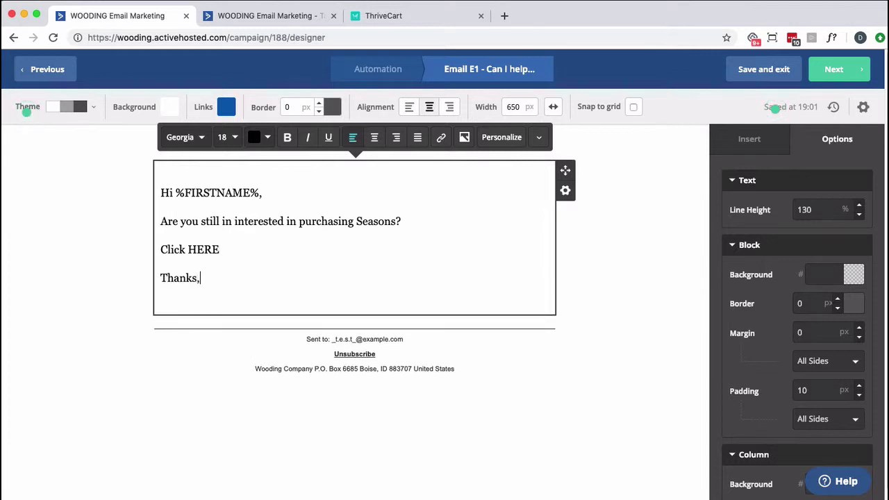
key(Return)
text(Dave)
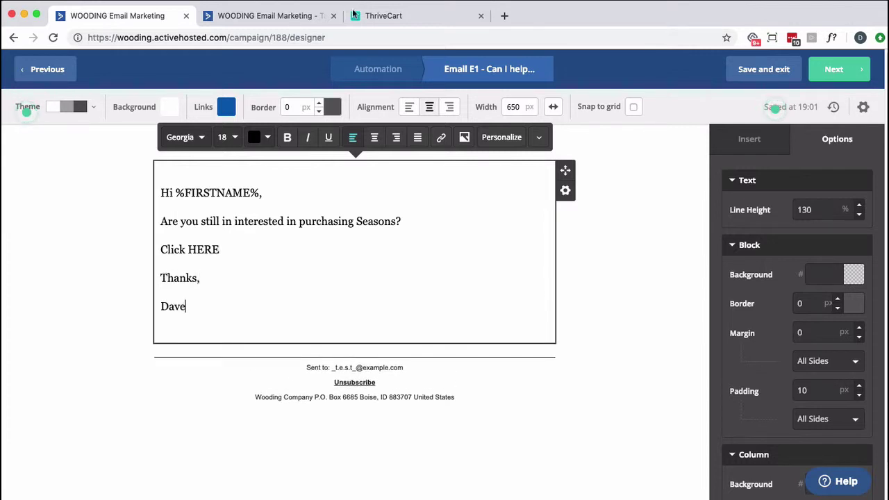
double_click(198, 252)
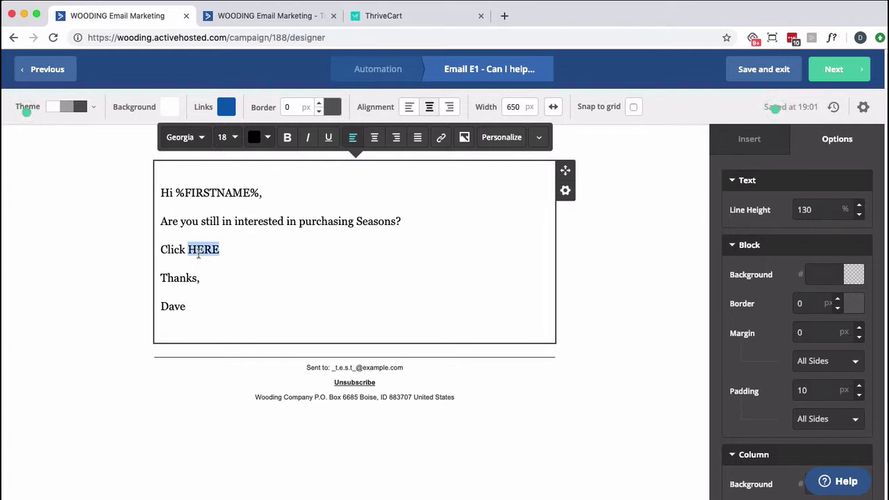
Select the Seasons checkout URL, then search Google for 'thrivecart passthrough' in a new tab
click(393, 15)
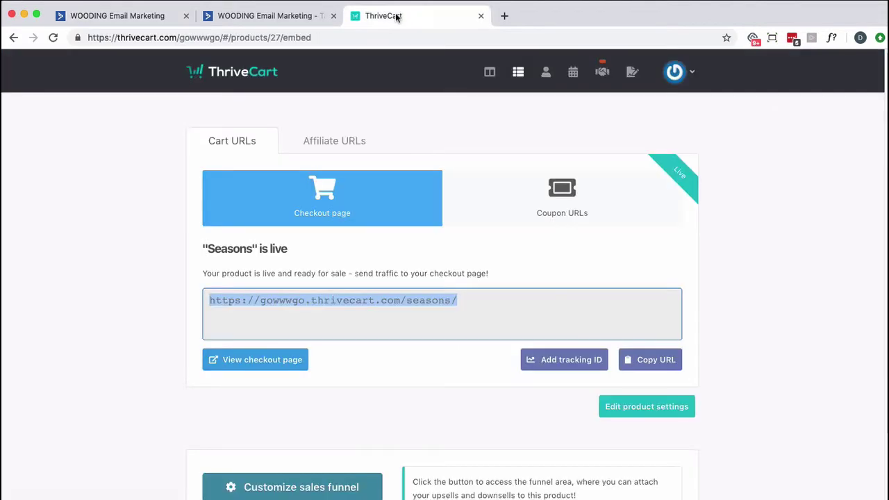
click(393, 297)
click(504, 15)
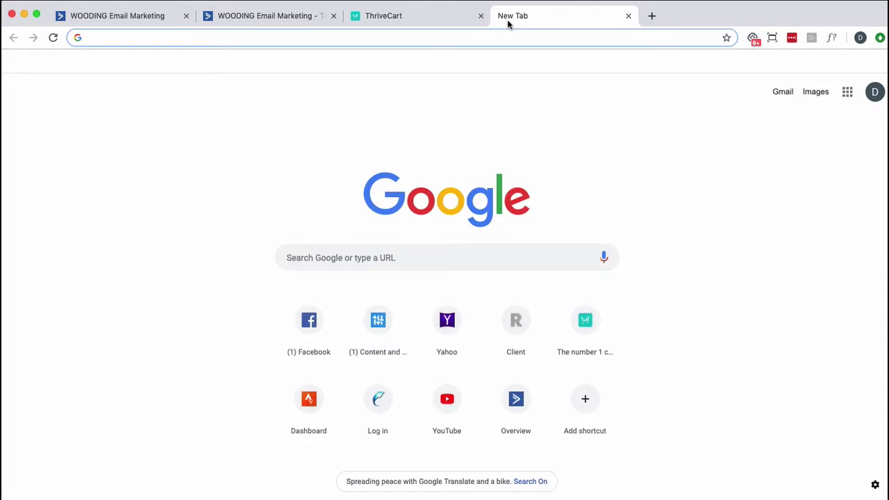
text(thrivecar)
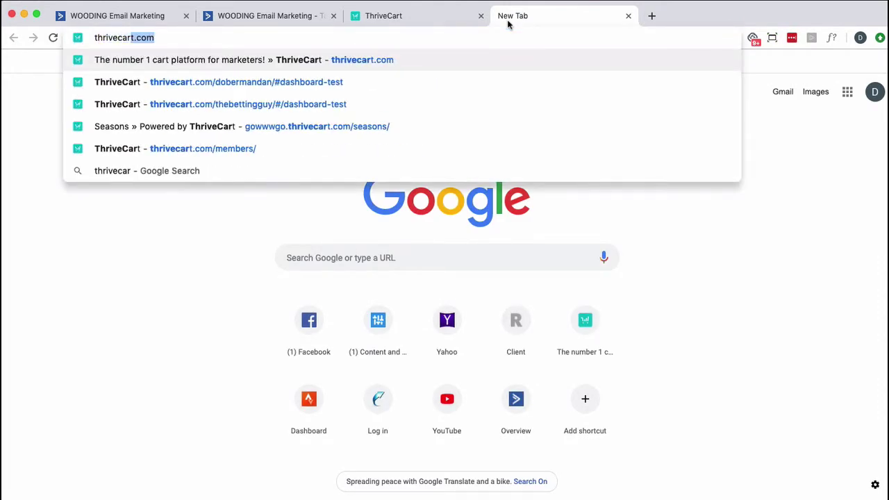
text(t passthrough)
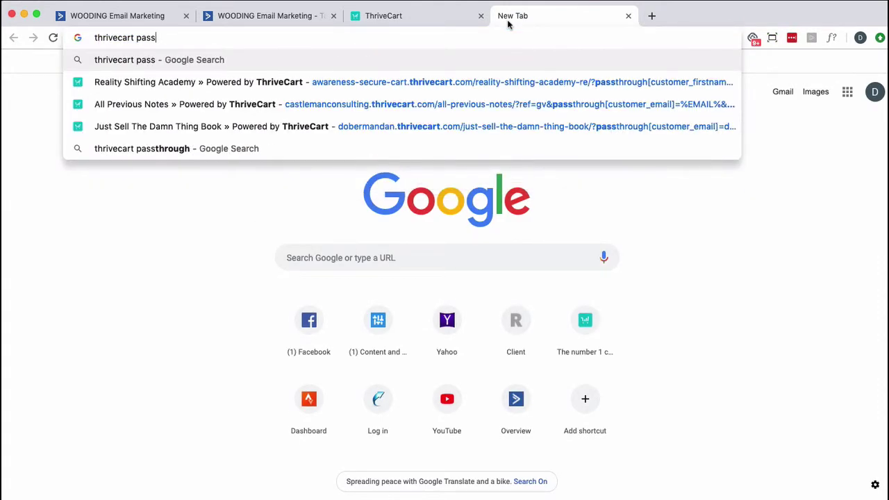
key(Return)
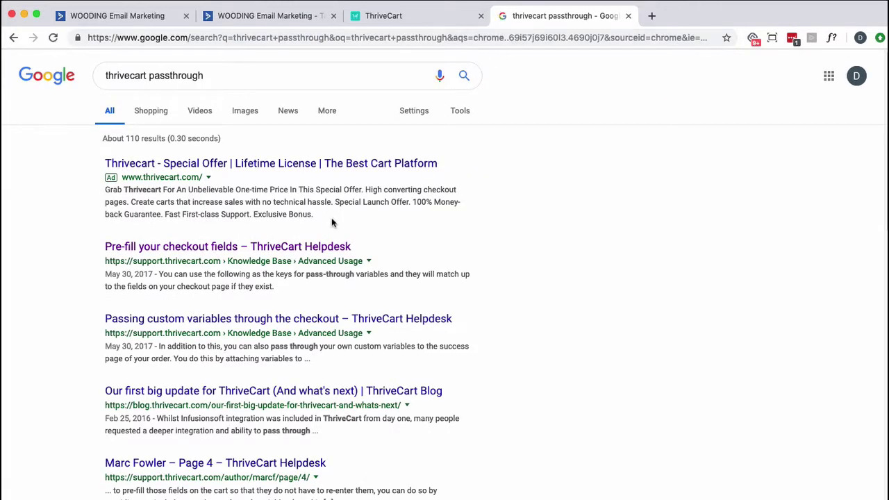
scroll(331, 217, down, 2)
Open the RecommendWP abandoned-cart article and select its ActiveCampaign passthrough URL example
click(249, 392)
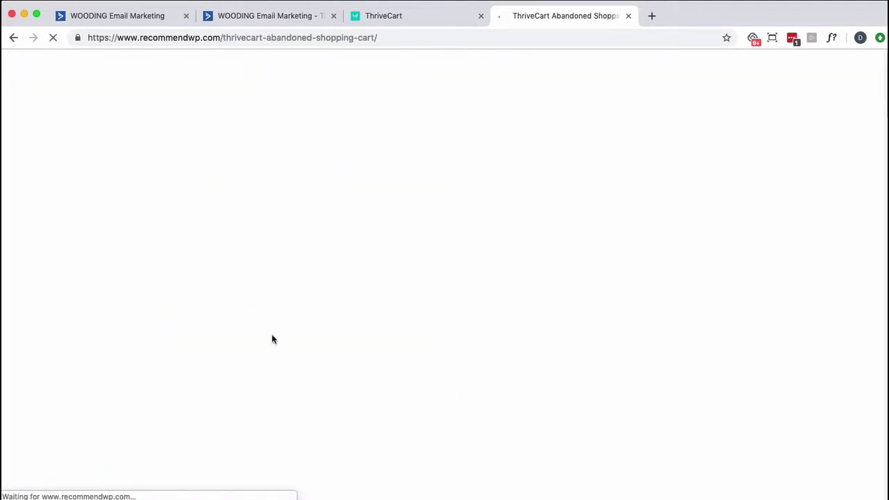
scroll(271, 336, down, 10)
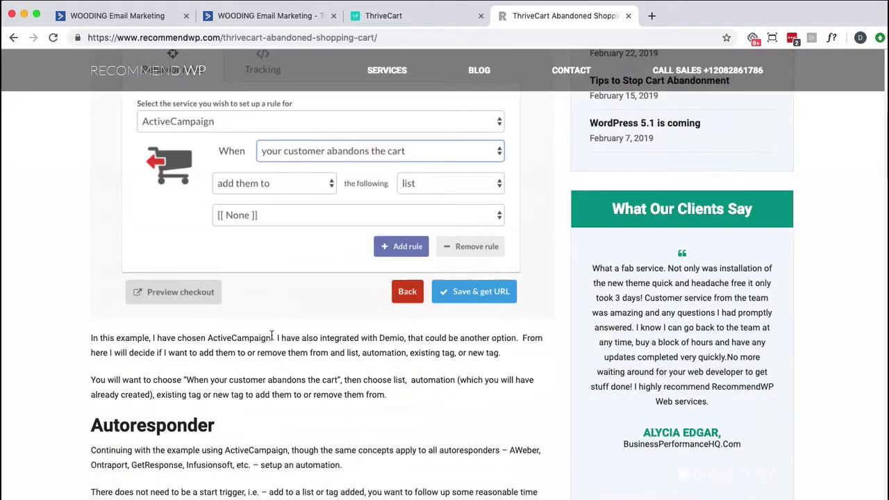
scroll(271, 337, down, 8)
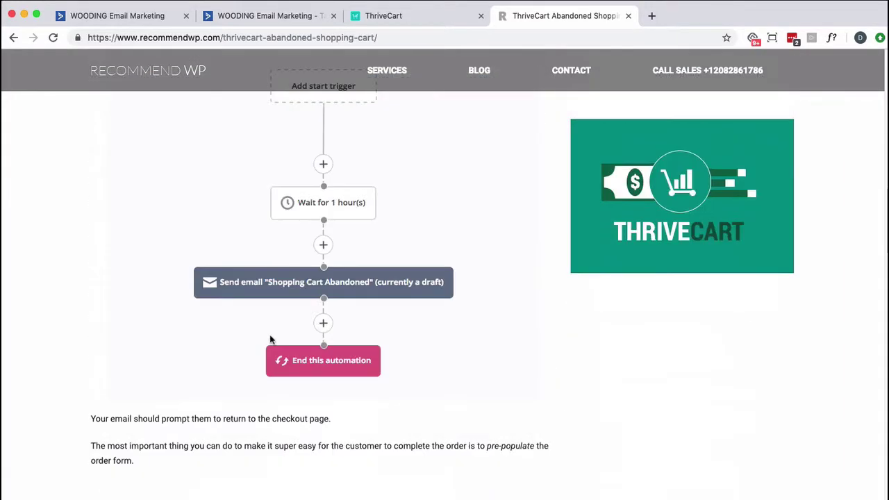
scroll(271, 339, down, 6)
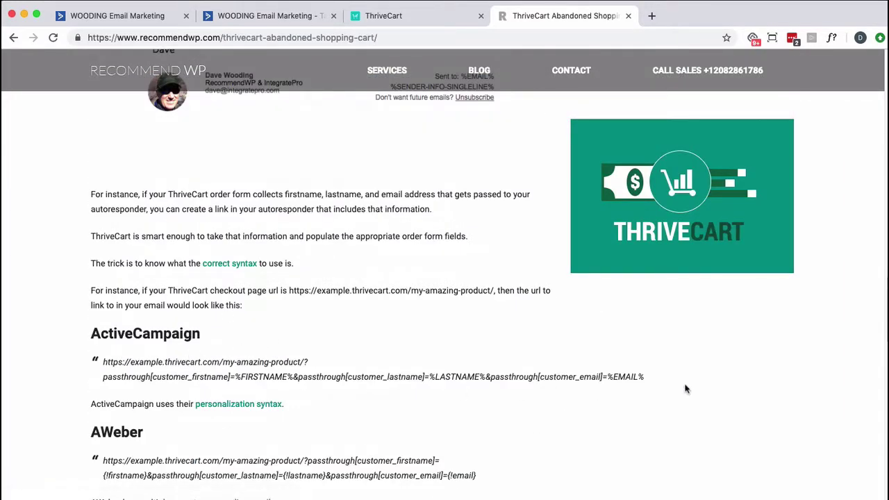
drag(651, 377, 281, 357)
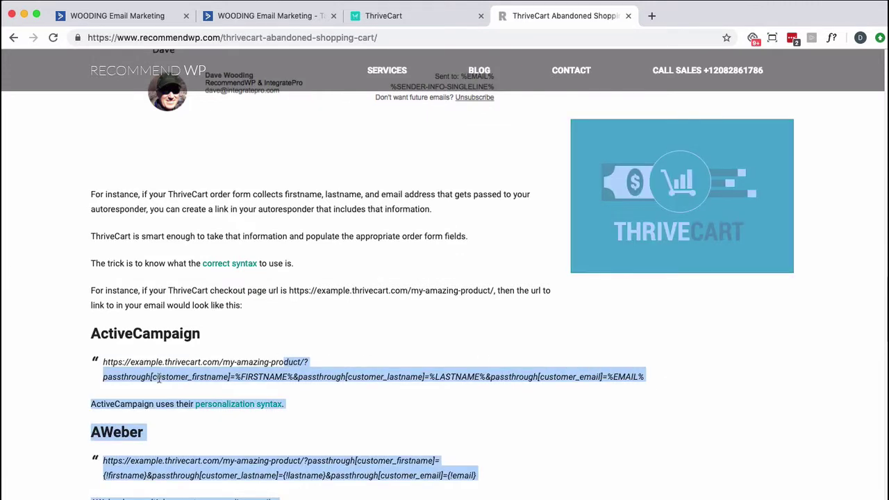
click(154, 375)
drag(104, 364, 643, 375)
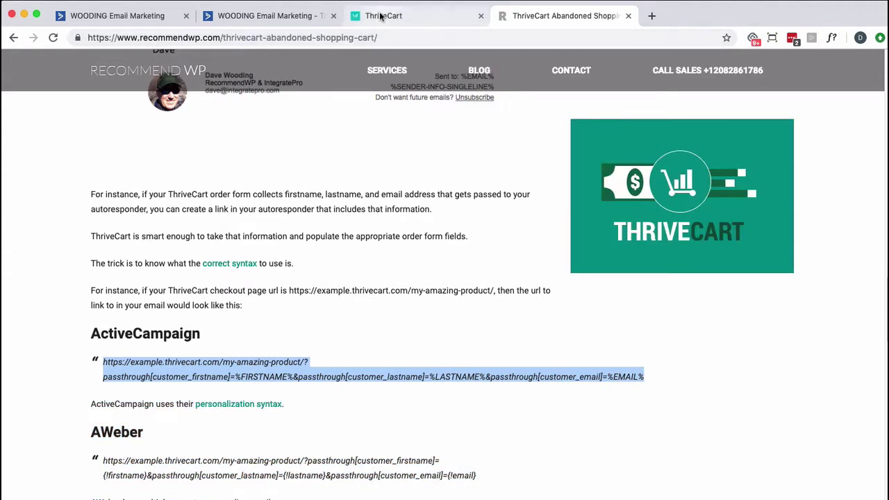
Paste the example passthrough URL below Click HERE and swap its product address for the Seasons checkout URL
click(121, 21)
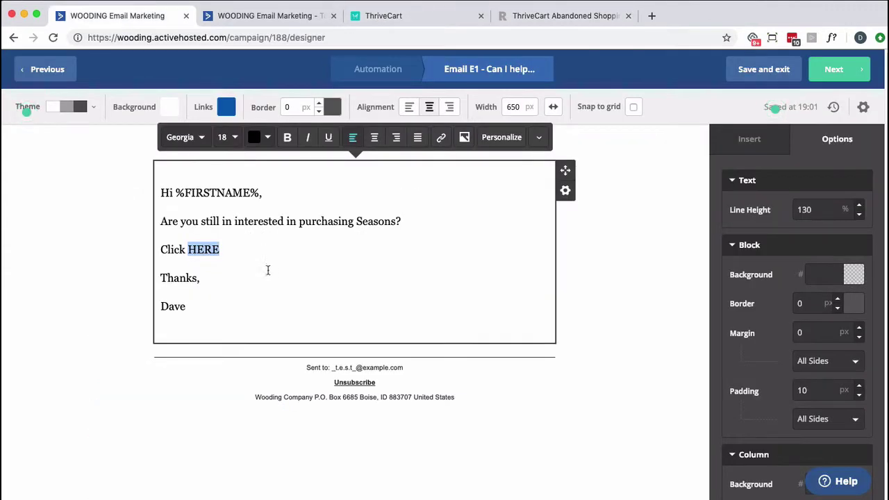
click(241, 248)
key(Return)
key(Return)
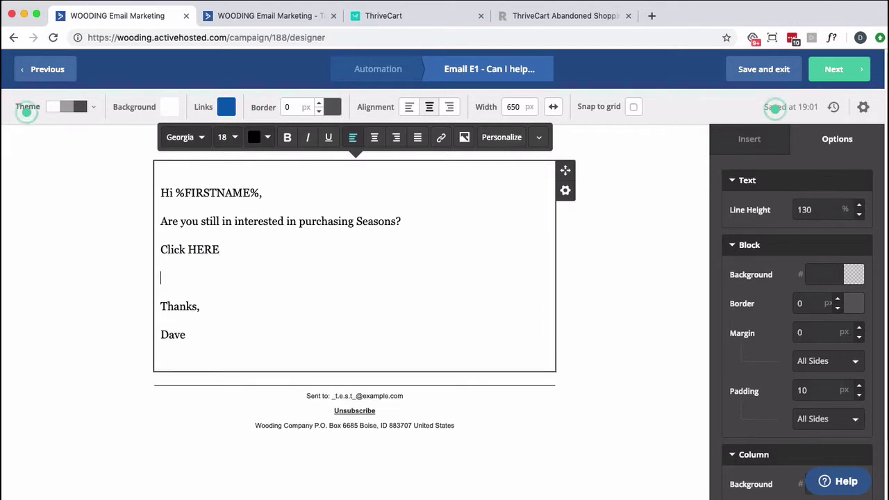
text(https://example.thrivecart.com/my-amazing-product/?passthrough[customer_firstname]=%FIRSTNAME%&passthrough[customer_lastname]=%LASTNAME%&passthrough[customer_email]=%EMAIL%)
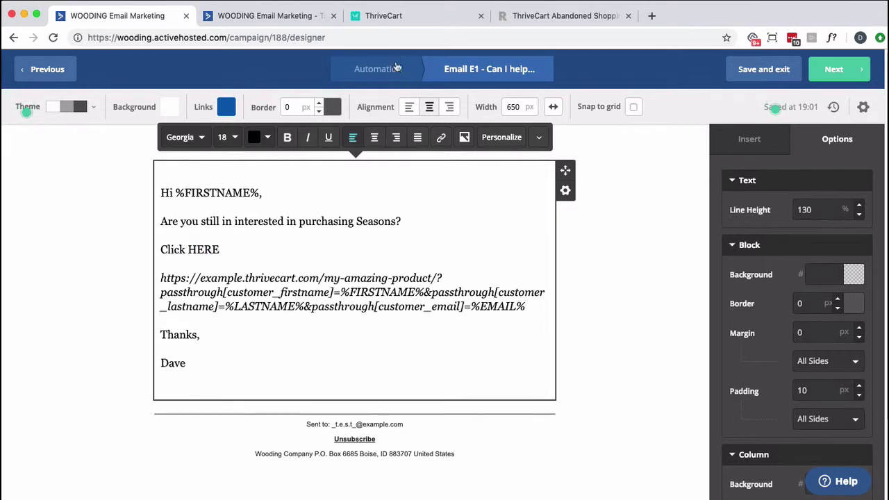
click(392, 23)
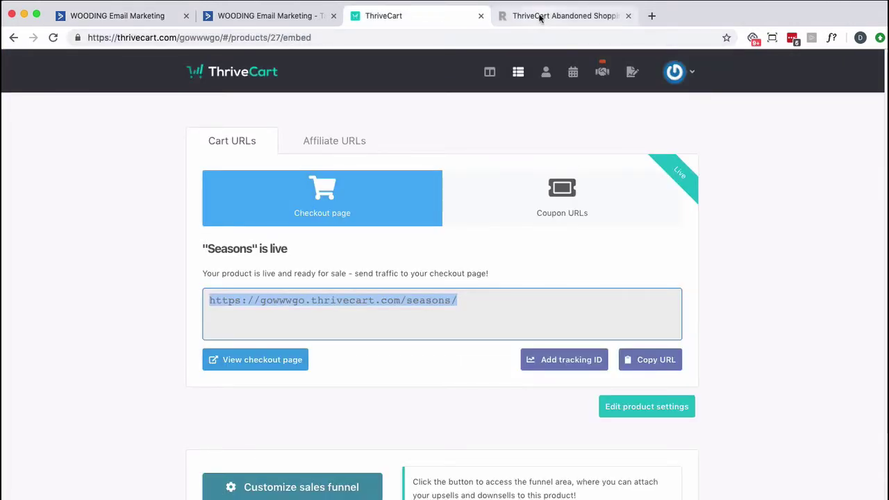
double_click(407, 295)
key(super+c)
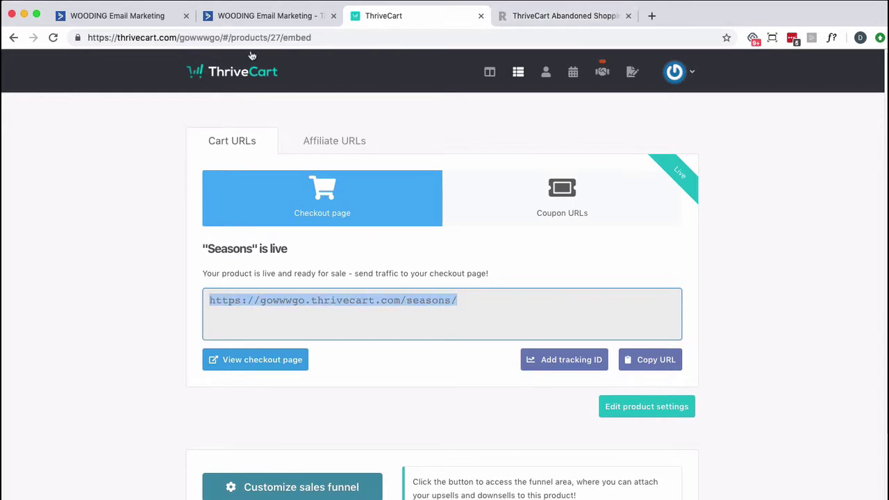
click(147, 21)
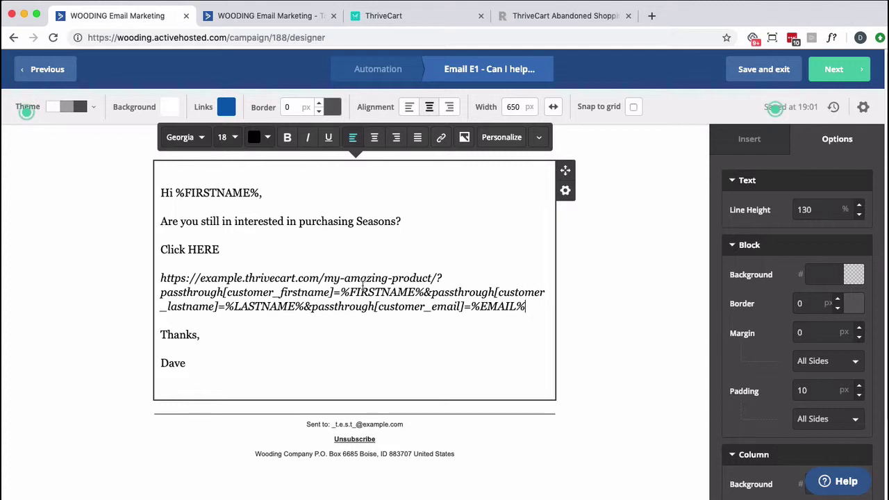
drag(438, 279, 161, 274)
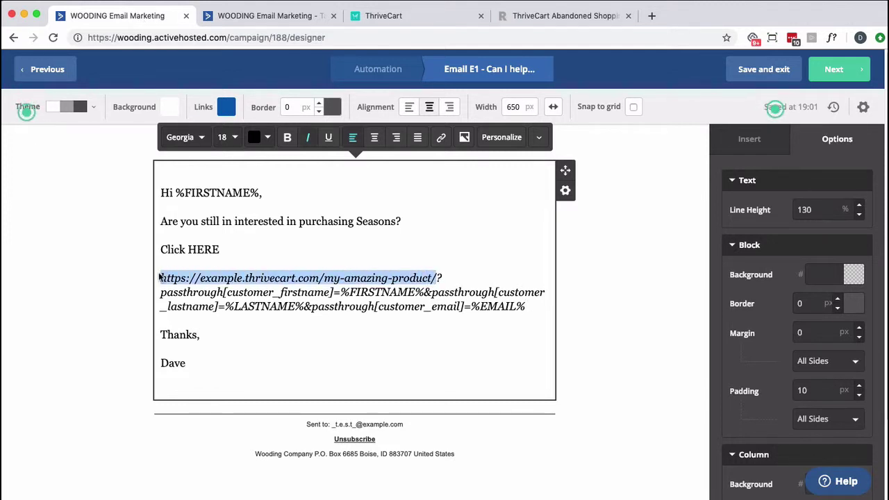
key(super+v)
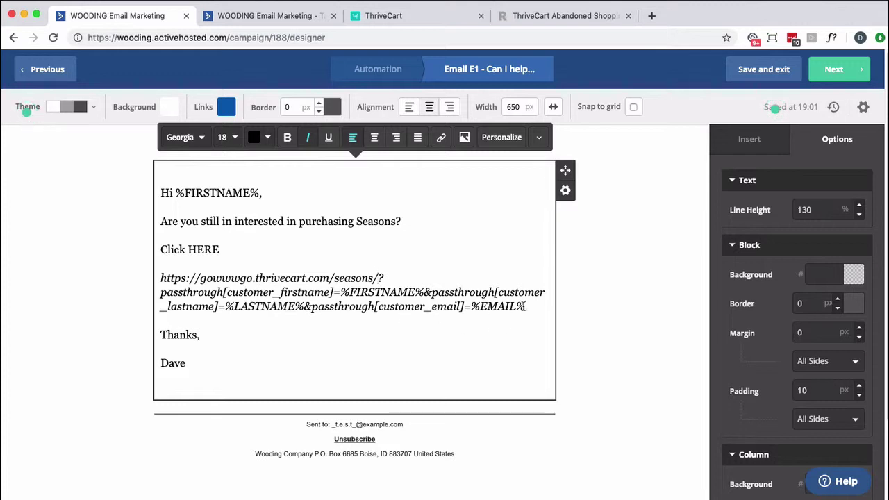
Cut the finished passthrough URL back out, remove the blank line, and select HERE
drag(526, 306, 147, 273)
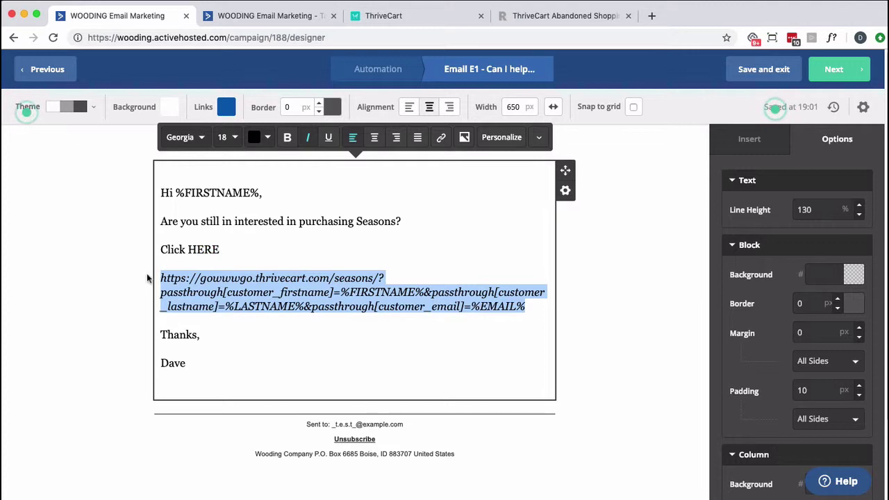
key(BackSpace)
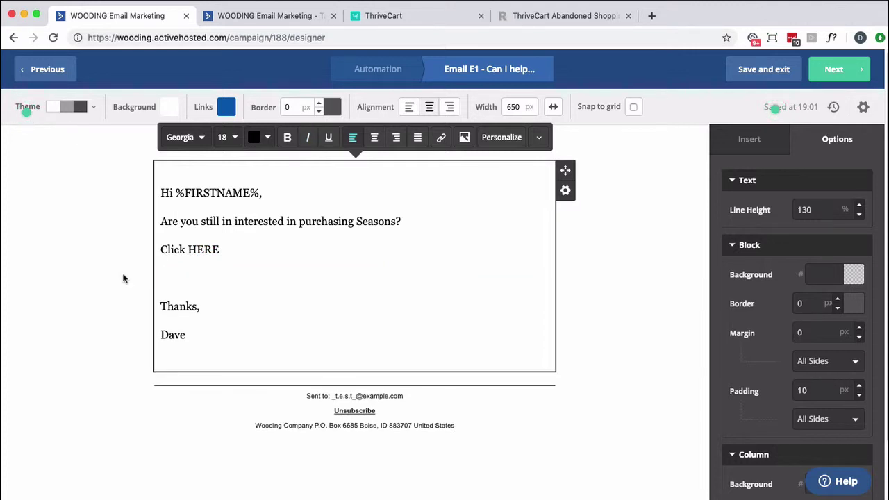
key(BackSpace)
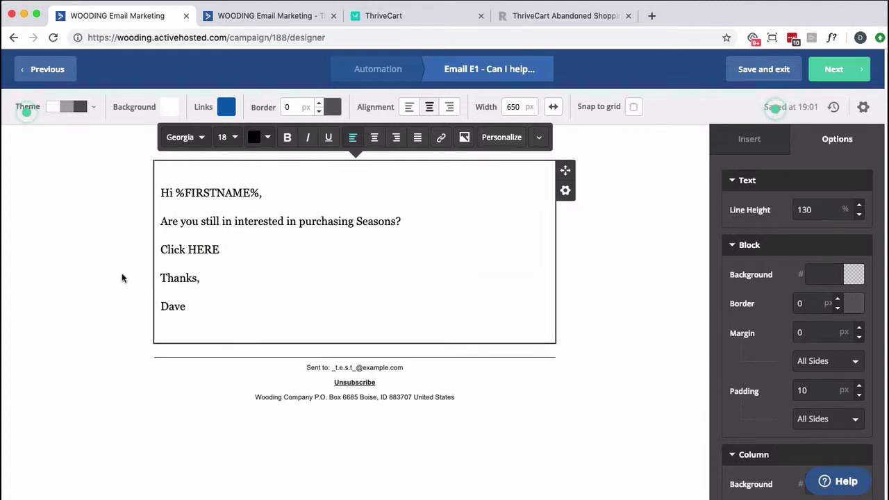
double_click(202, 252)
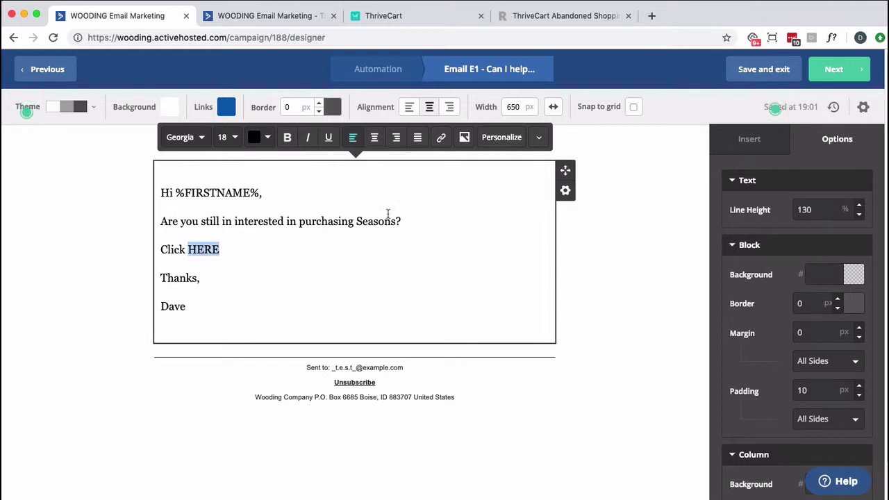
Link HERE to the pasted Seasons passthrough URL and continue to the campaign summary
click(441, 138)
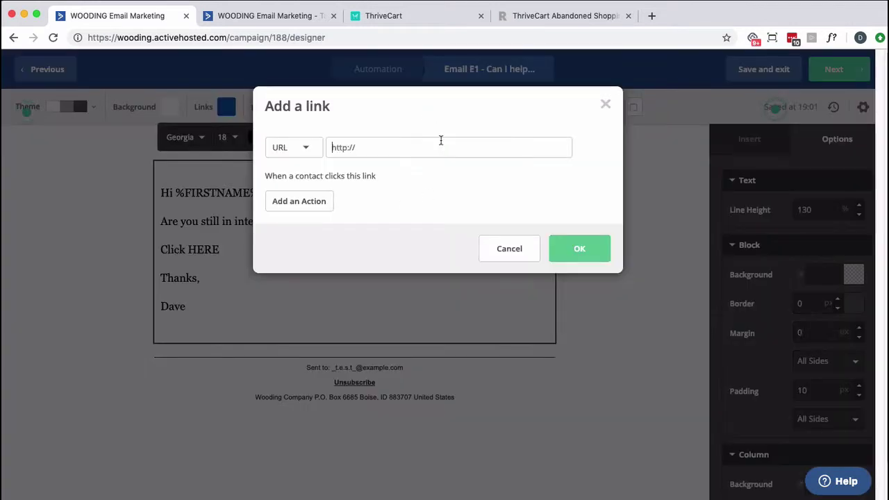
key(super+v)
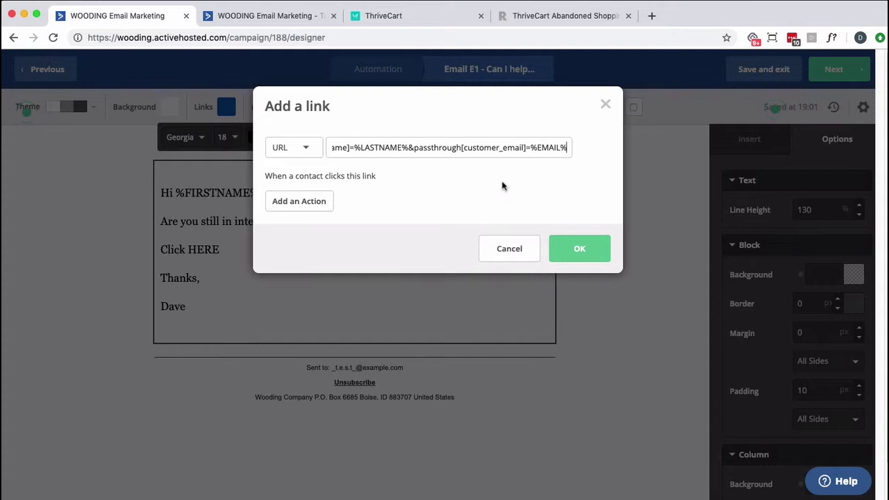
click(566, 257)
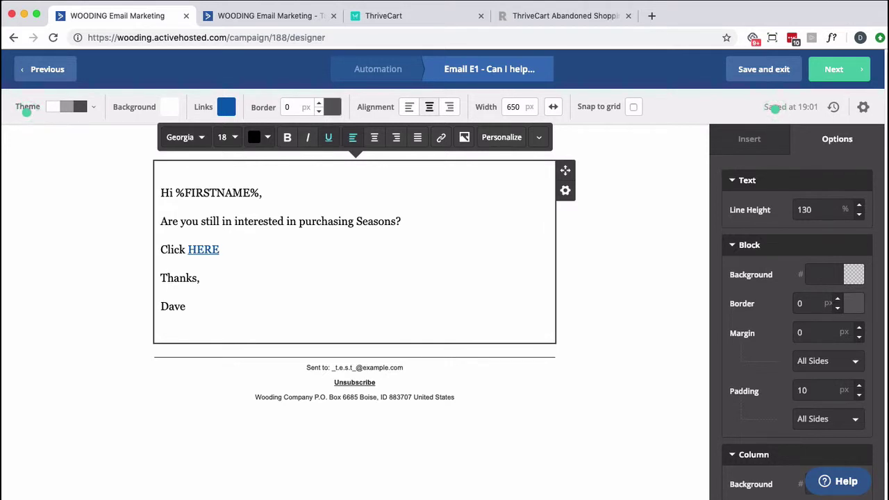
click(833, 73)
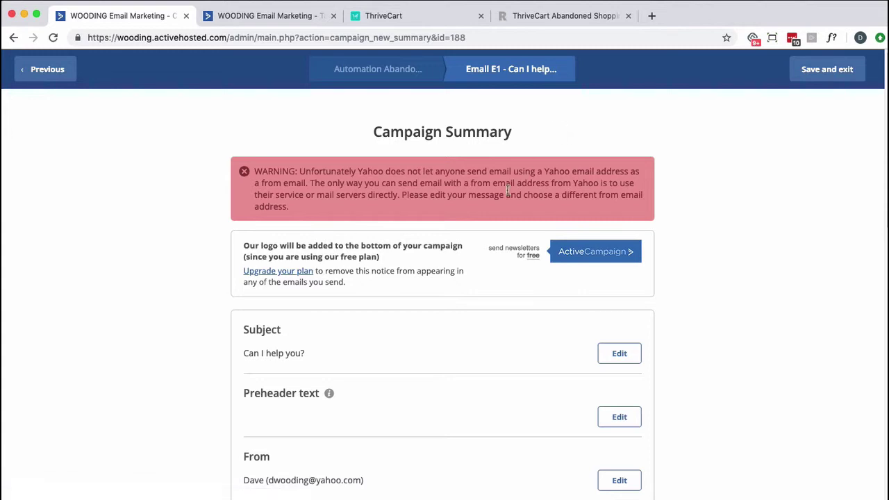
Review the E1 Campaign Summary, then save and exit back to the Abandon Cart automation
scroll(518, 229, down, 3)
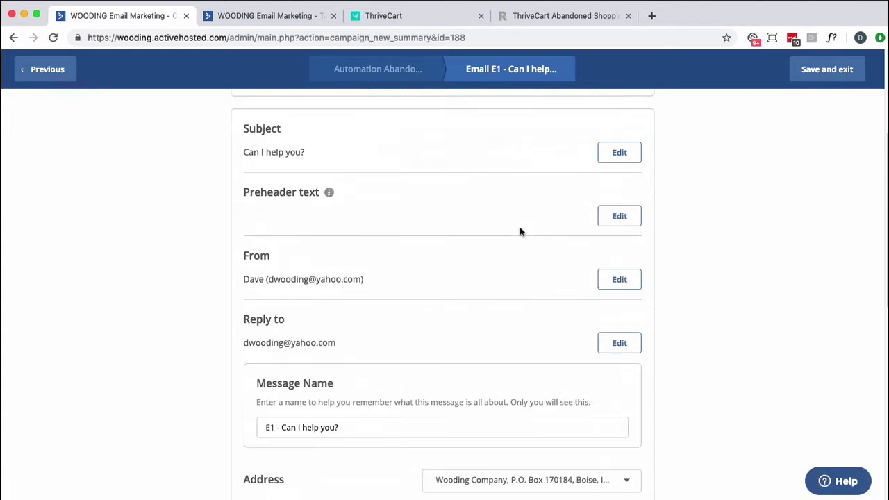
scroll(519, 229, down, 10)
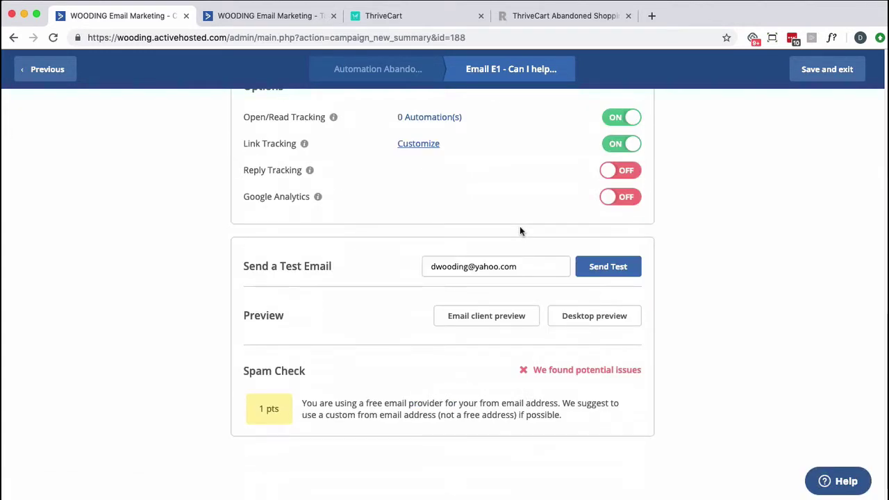
click(817, 72)
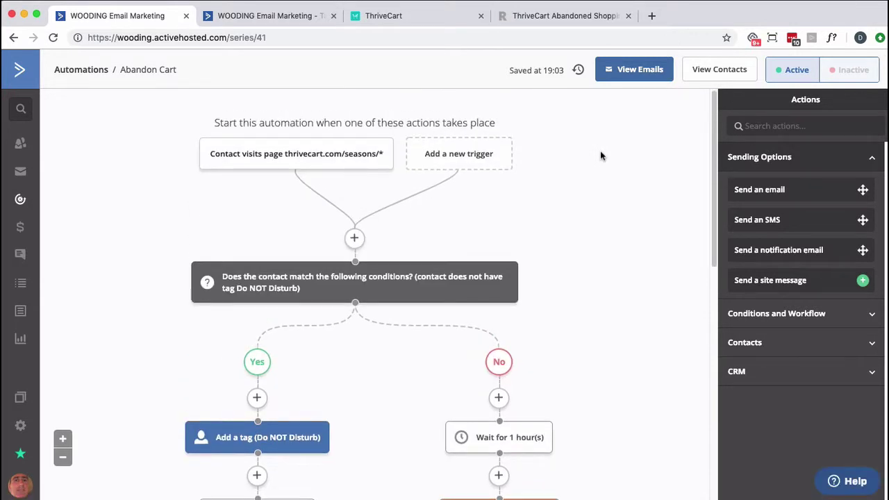
Scroll down the automation to the 'Send an email E1 - Can I help you?' node and open its settings
mouse_move(279, 159)
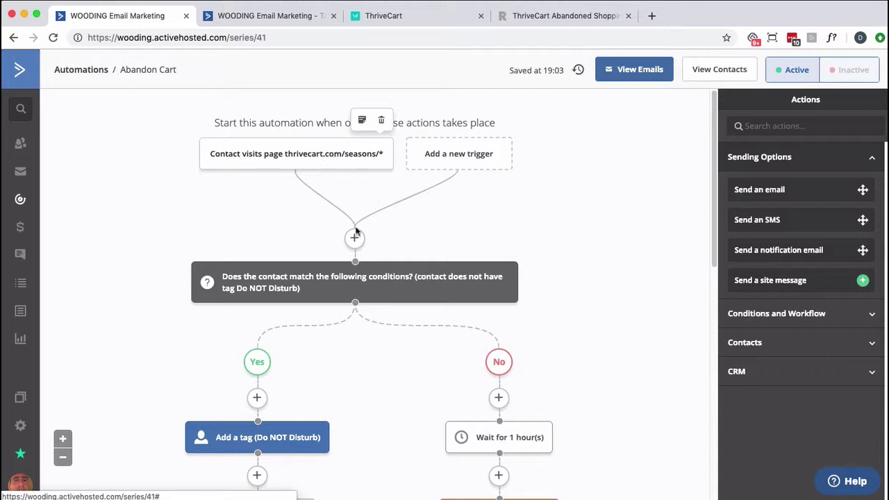
scroll(533, 308, down, 2)
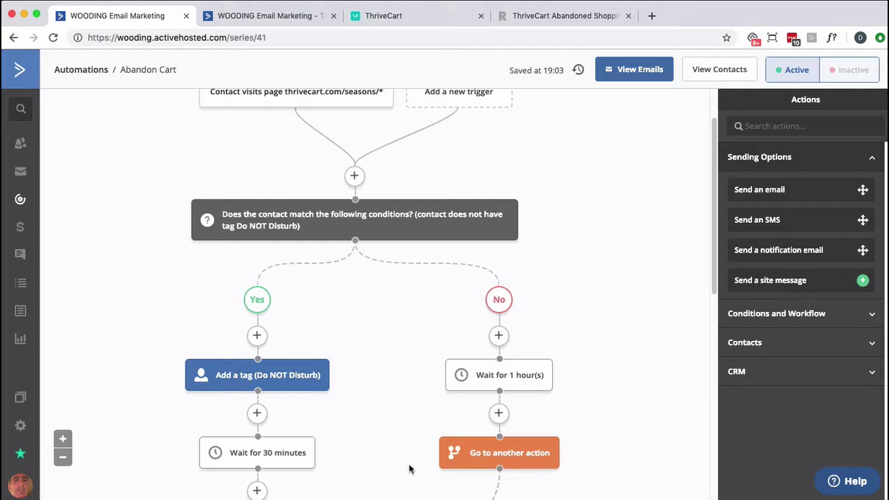
scroll(417, 475, down, 3)
scroll(410, 468, up, 1)
scroll(409, 470, down, 1)
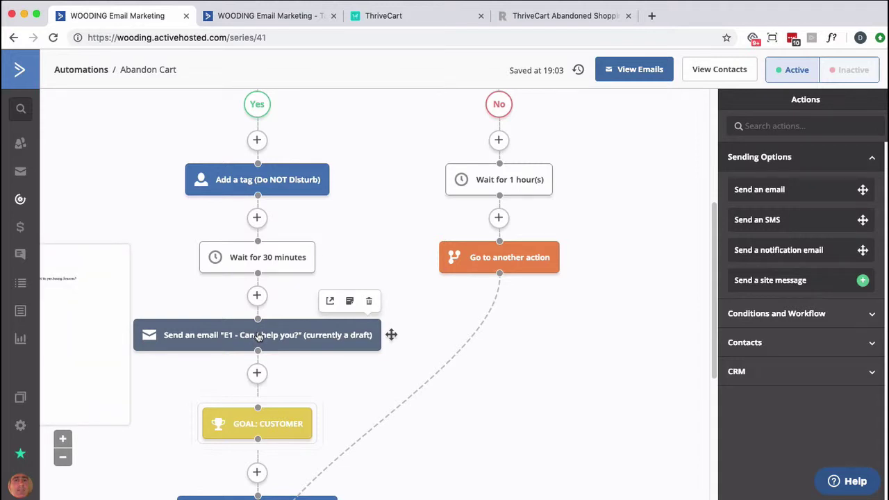
scroll(258, 337, down, 1)
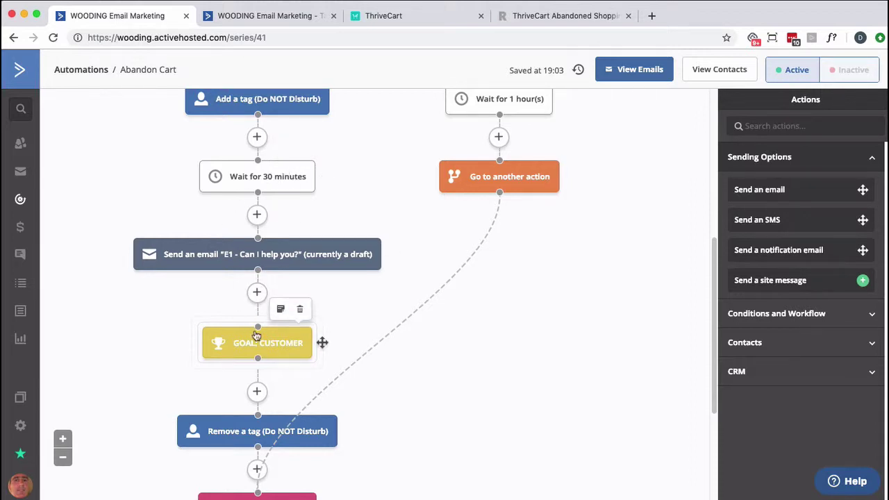
scroll(242, 430, down, 1)
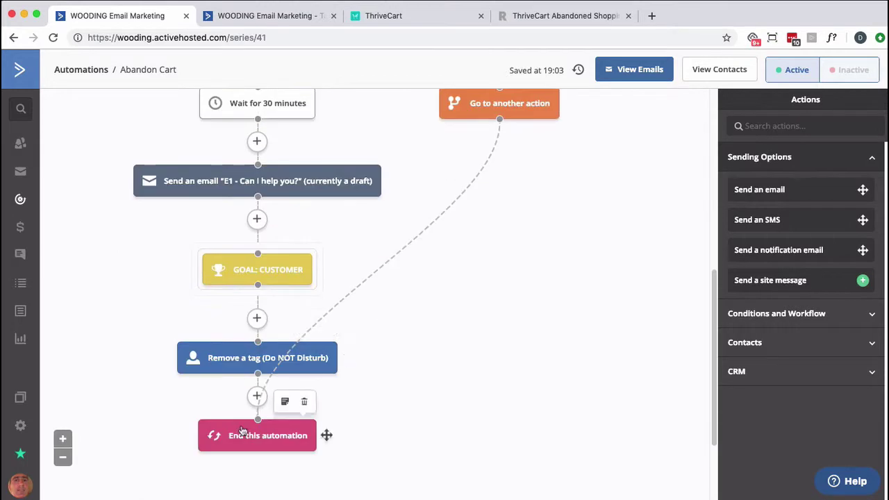
scroll(242, 431, up, 2)
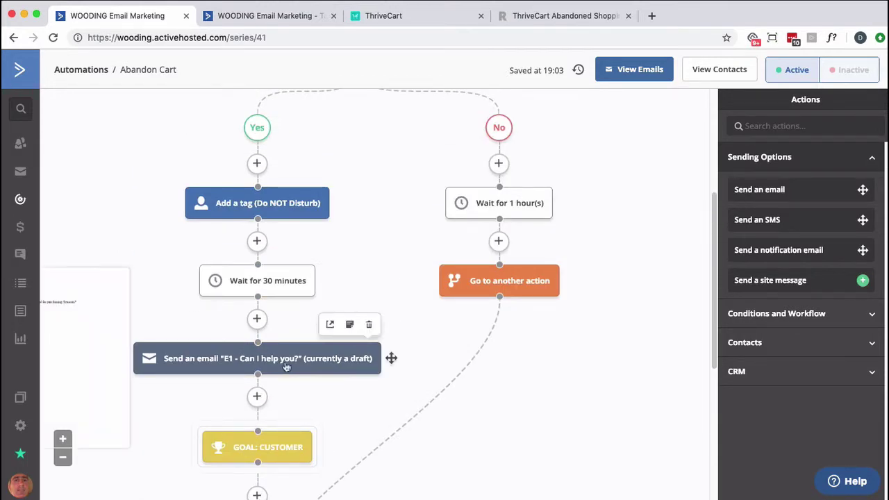
click(285, 366)
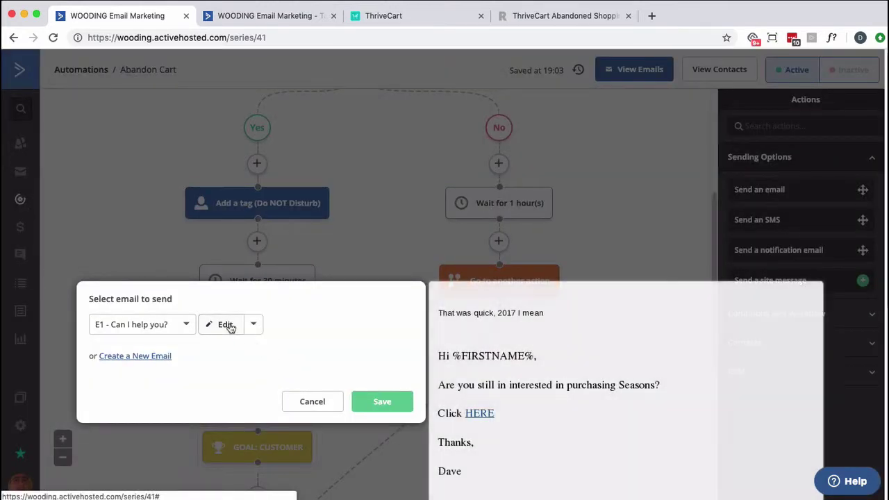
Open the E1 email for editing and advance to its Campaign Summary with the Yahoo sender warning
click(225, 324)
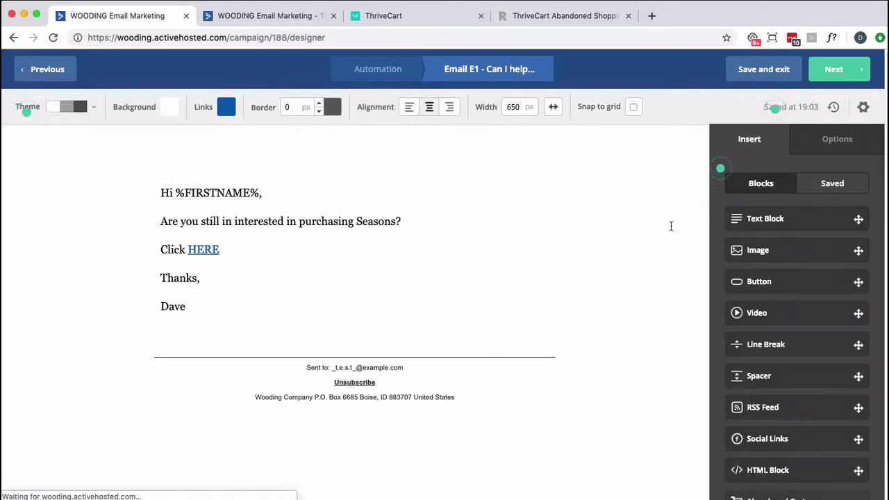
click(835, 77)
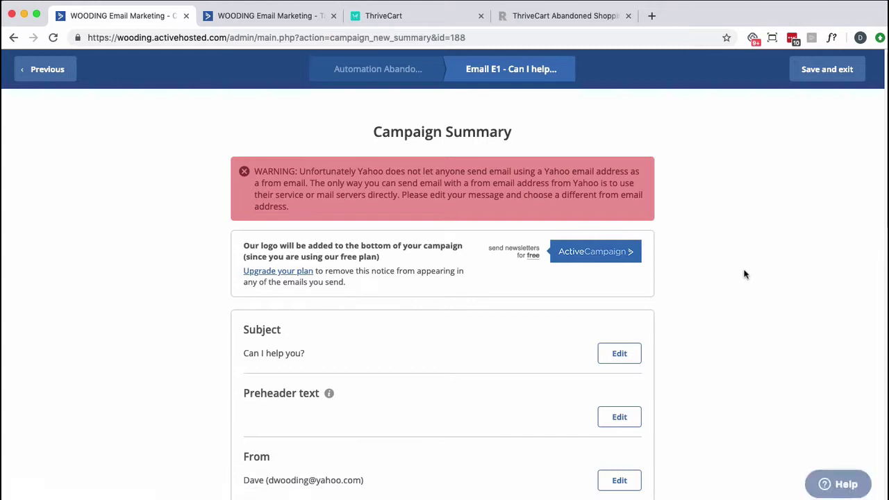
scroll(745, 274, down, 3)
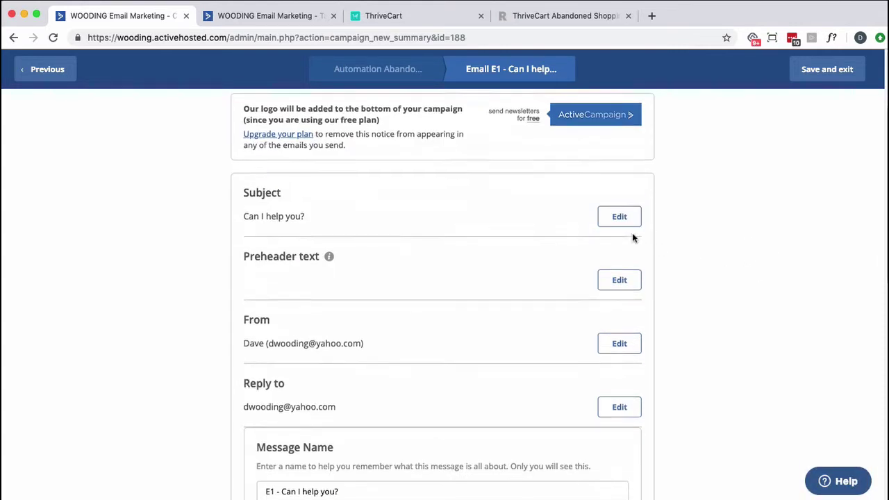
scroll(633, 238, up, 2)
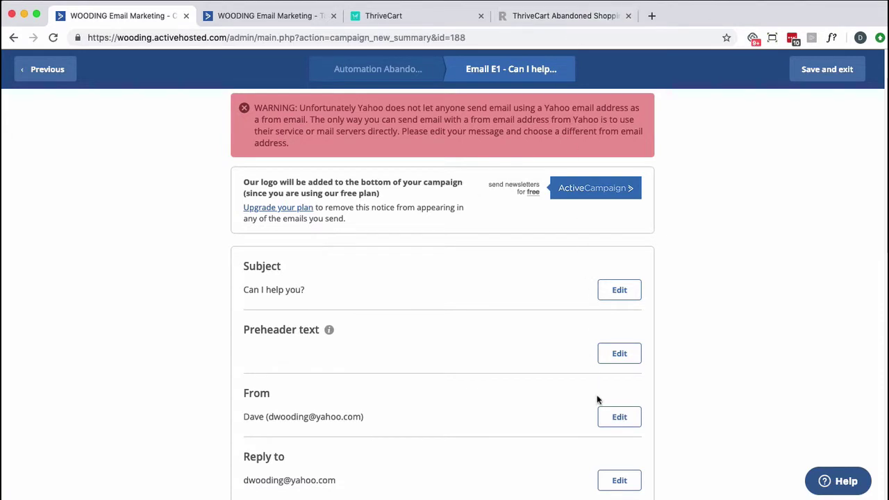
Replace E1's From and Reply-to addresses with the custom-domain sender email and close Settings
click(619, 417)
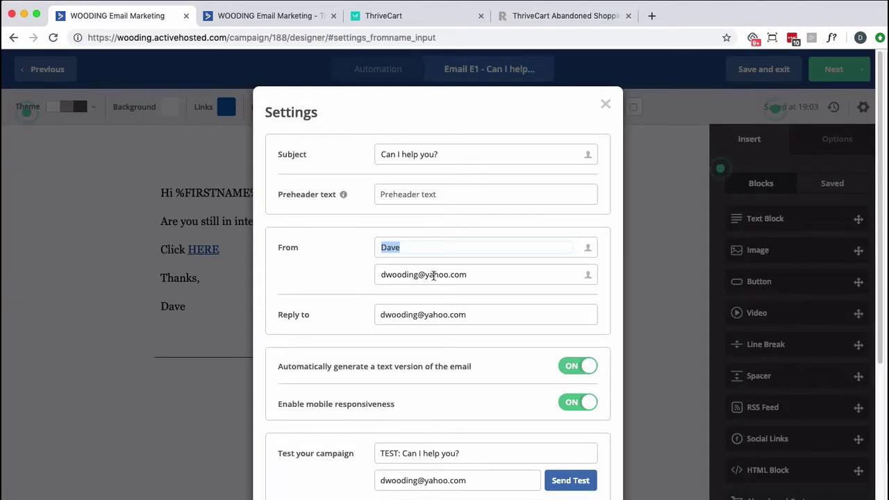
triple_click(433, 275)
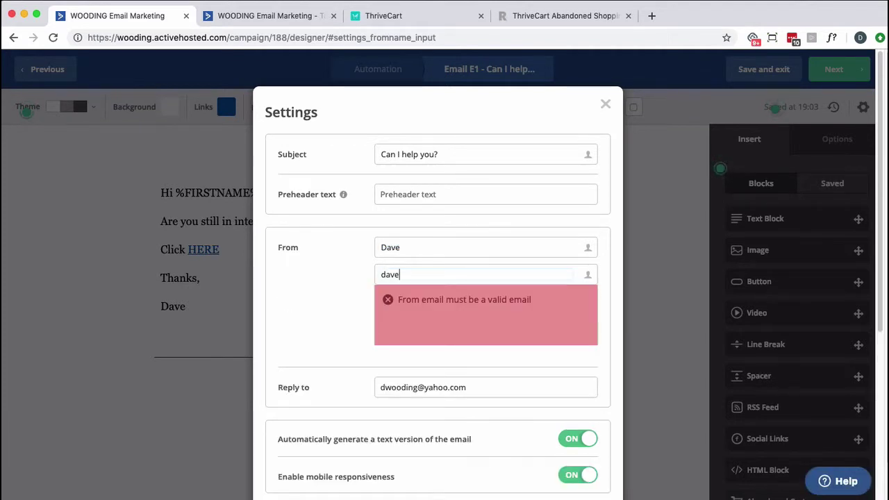
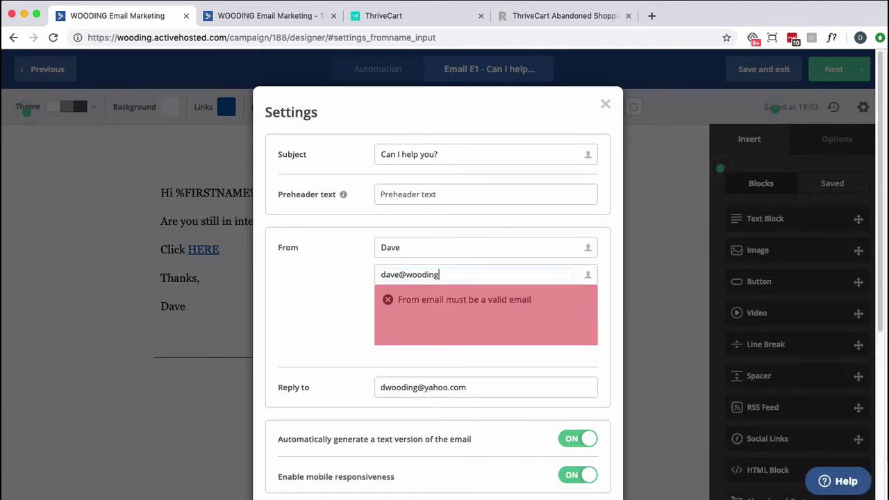
key(Tab)
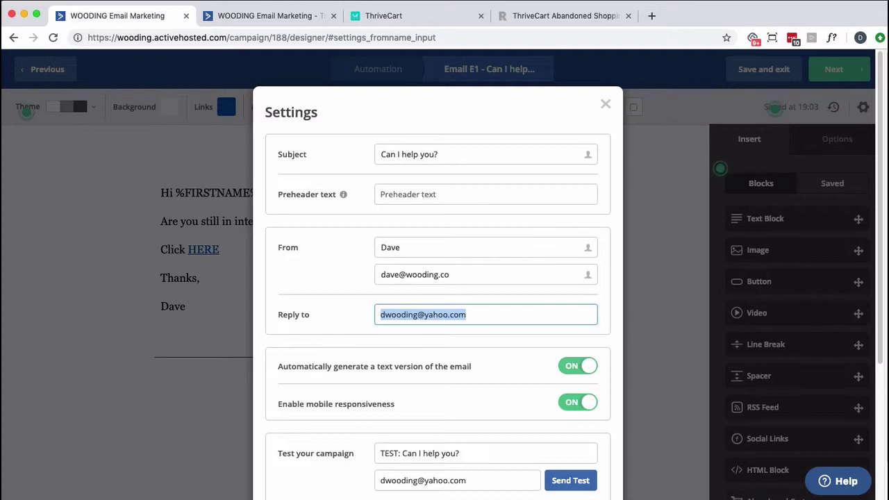
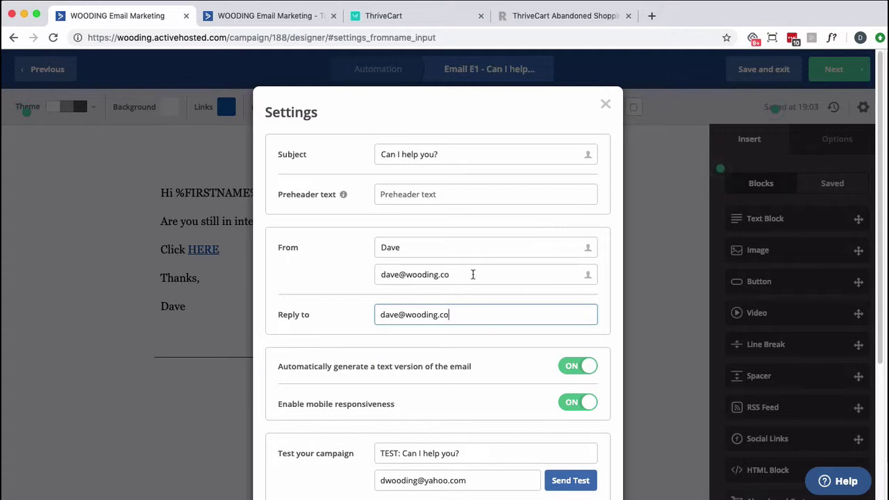
scroll(526, 397, down, 2)
scroll(527, 399, down, 2)
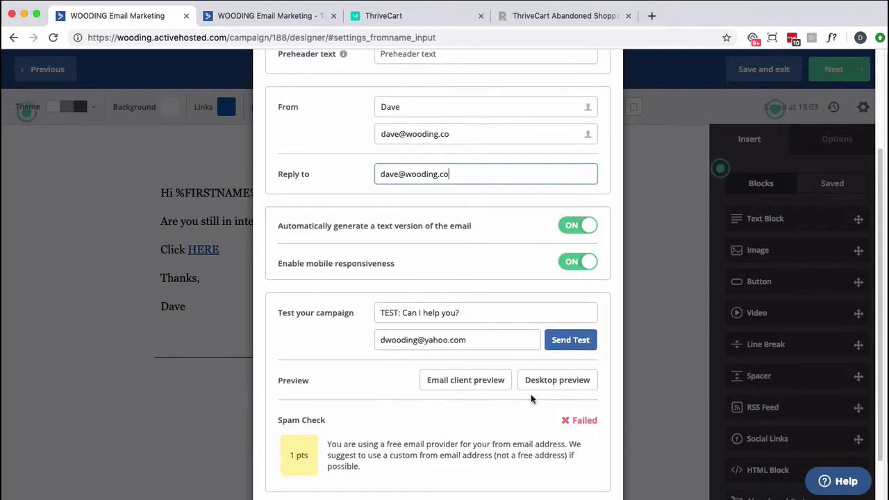
scroll(509, 433, down, 2)
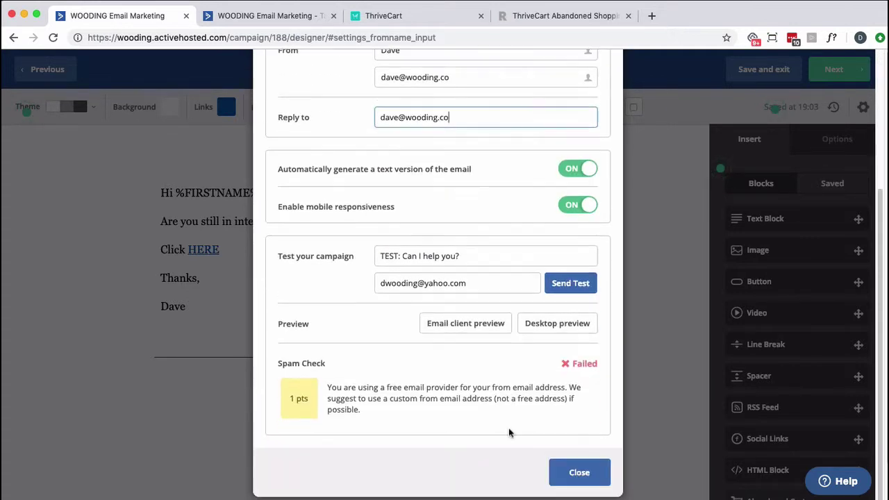
click(563, 474)
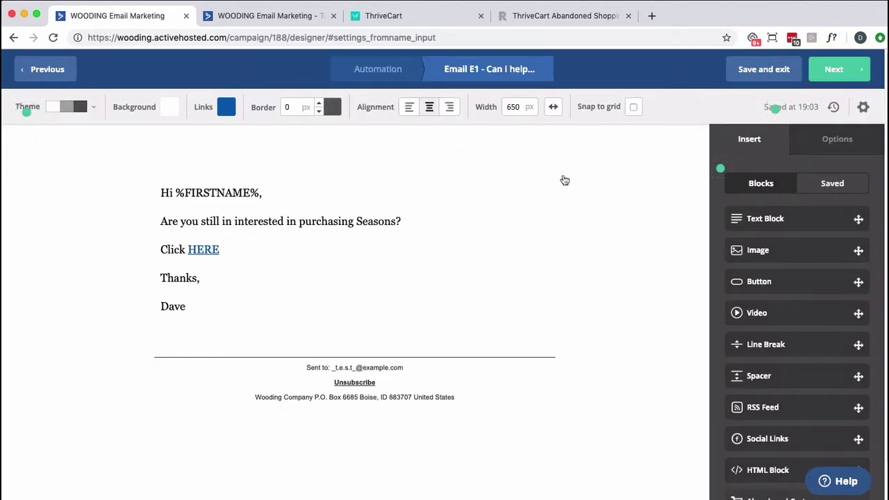
Delete the empty top content block from E1 and continue to the Campaign Summary
click(565, 171)
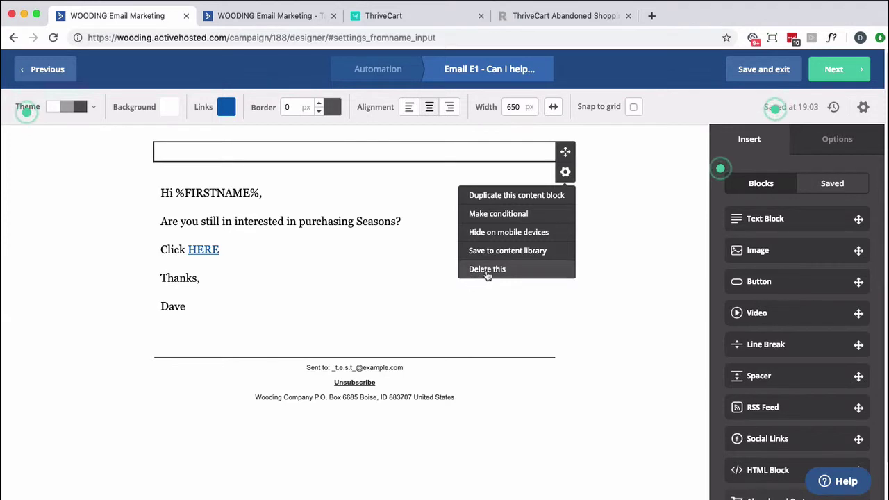
click(490, 271)
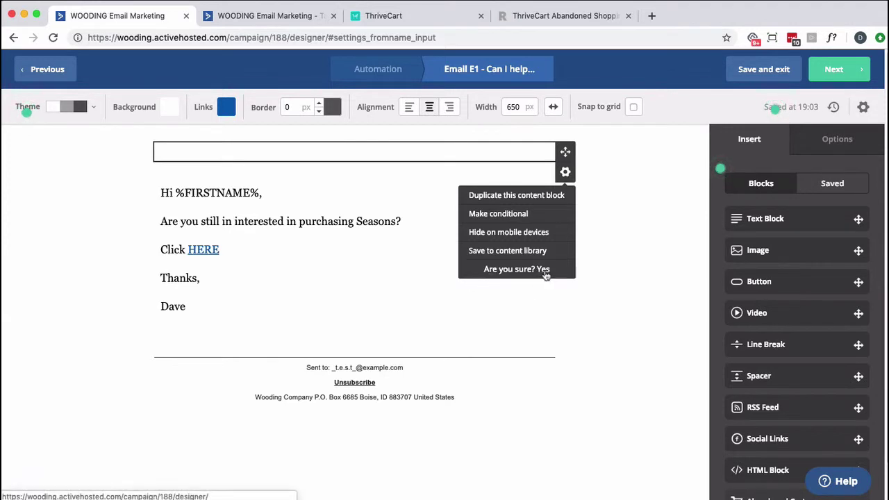
click(542, 270)
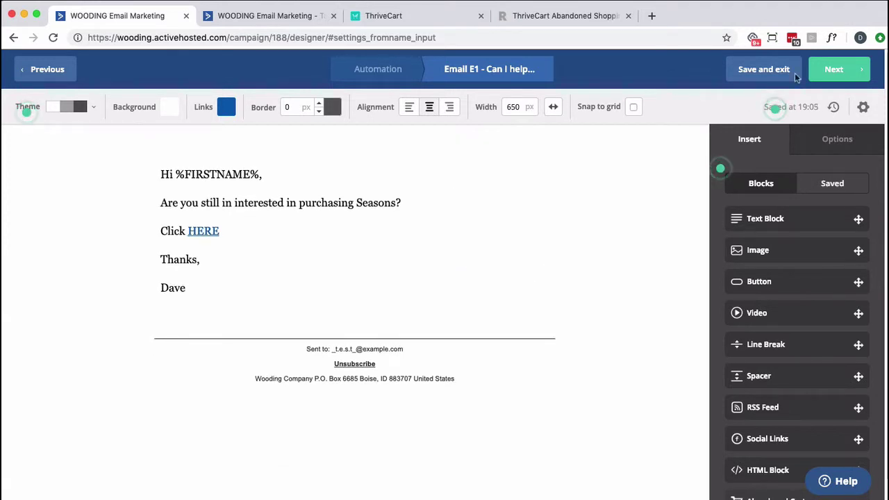
click(829, 66)
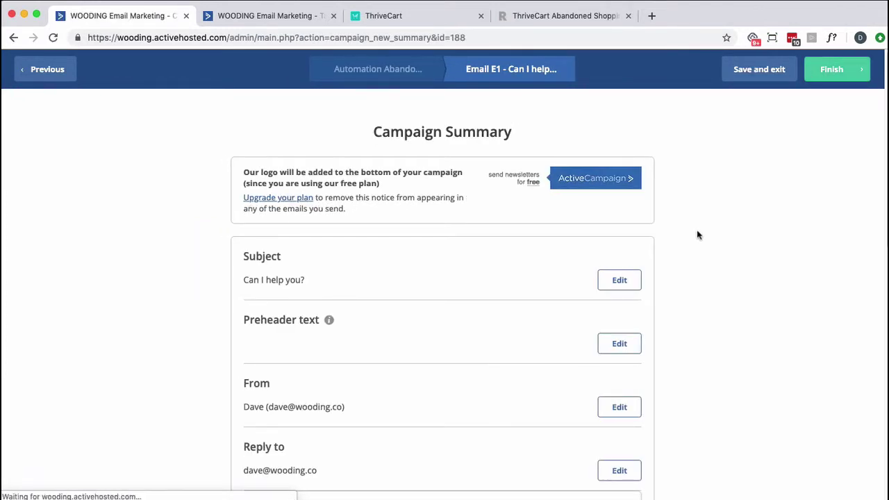
Save E1 after its Spam Check Passed result and return to the Abandon Cart workflow's email step
scroll(697, 234, down, 10)
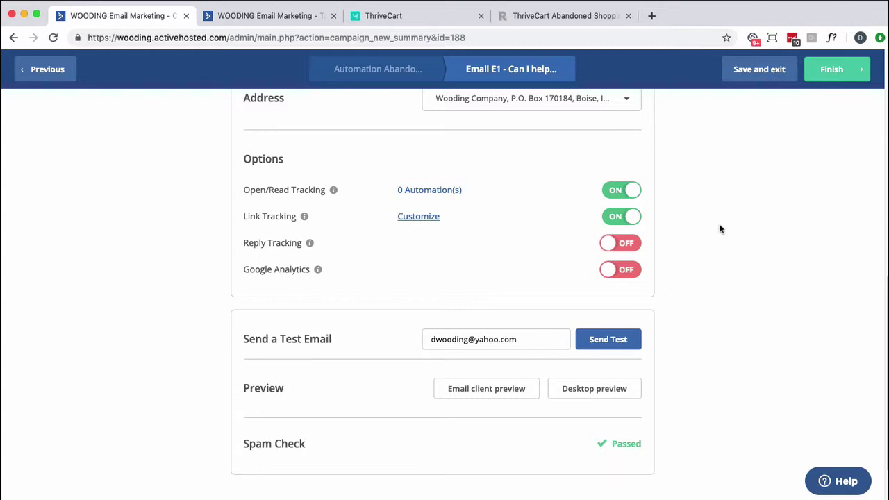
click(754, 78)
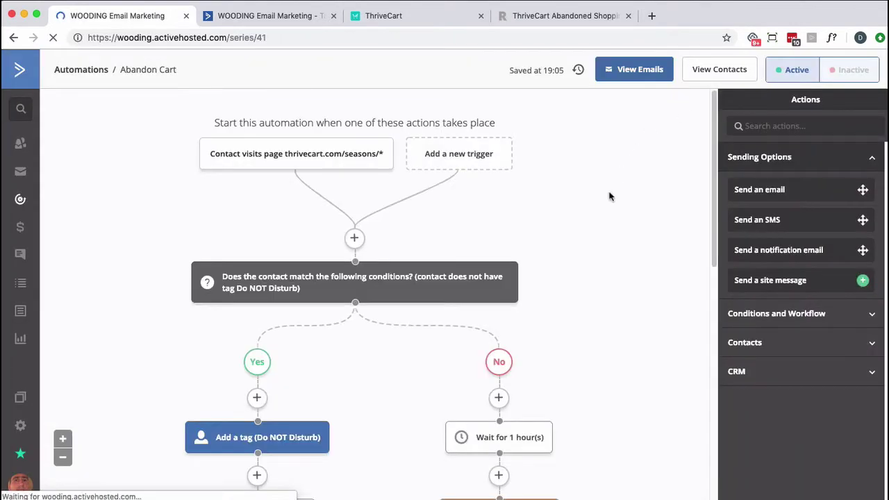
scroll(611, 191, down, 2)
scroll(609, 195, down, 1)
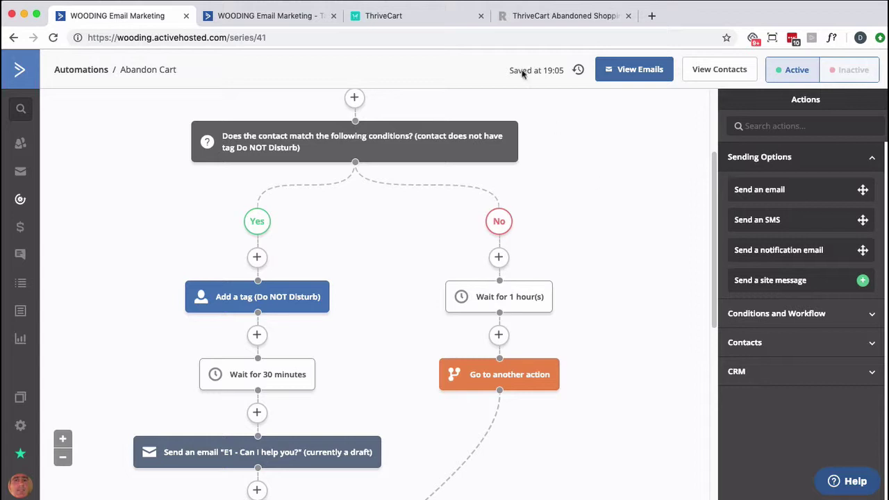
Add a Full Name standard field above Email on the Family signup form
click(295, 15)
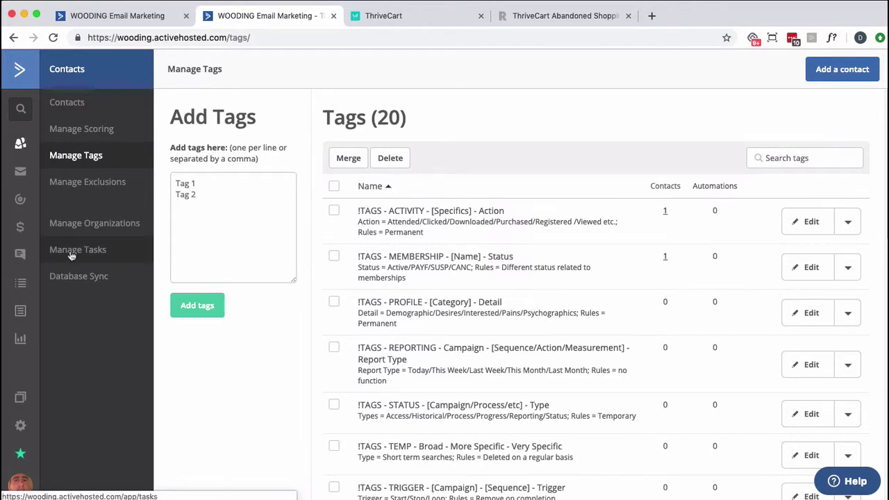
click(22, 310)
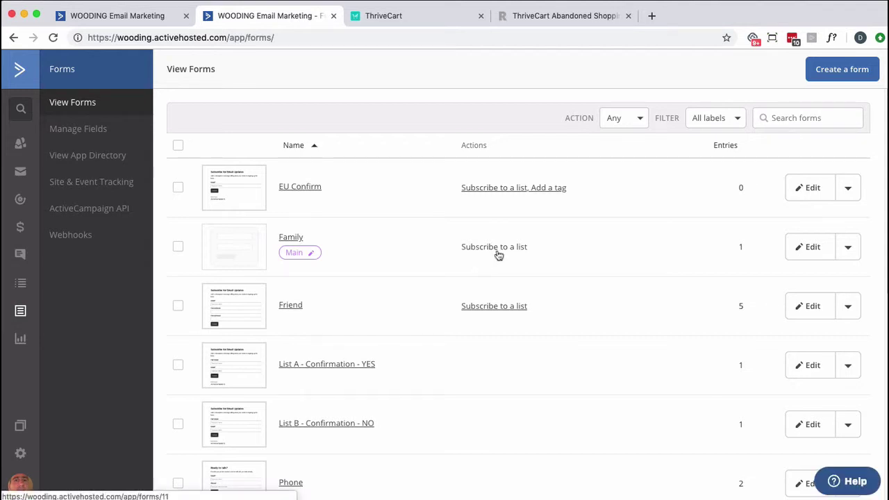
click(812, 251)
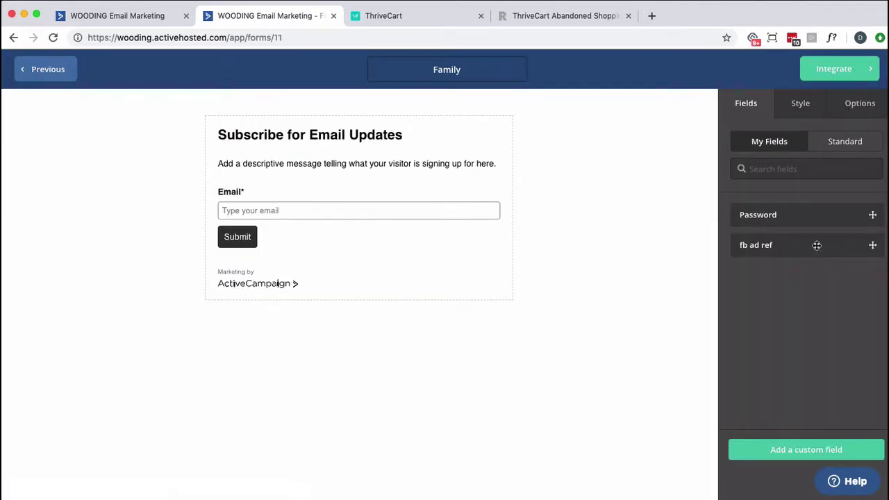
click(832, 143)
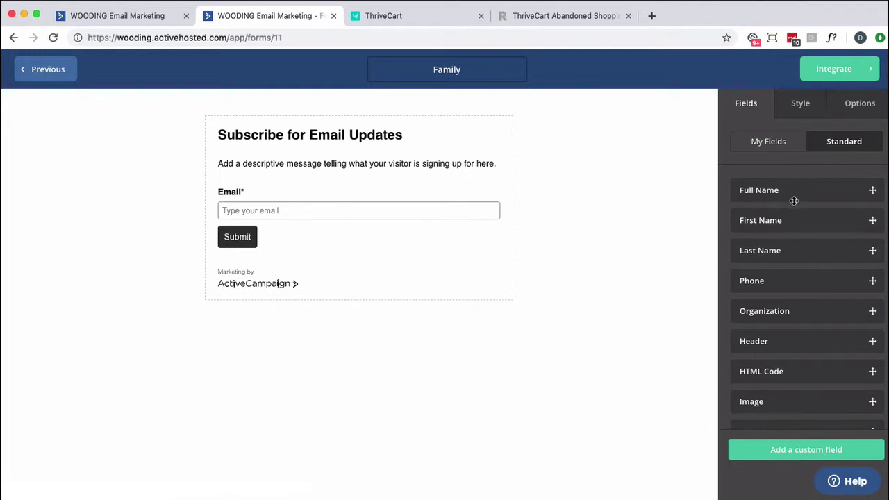
drag(791, 194, 349, 181)
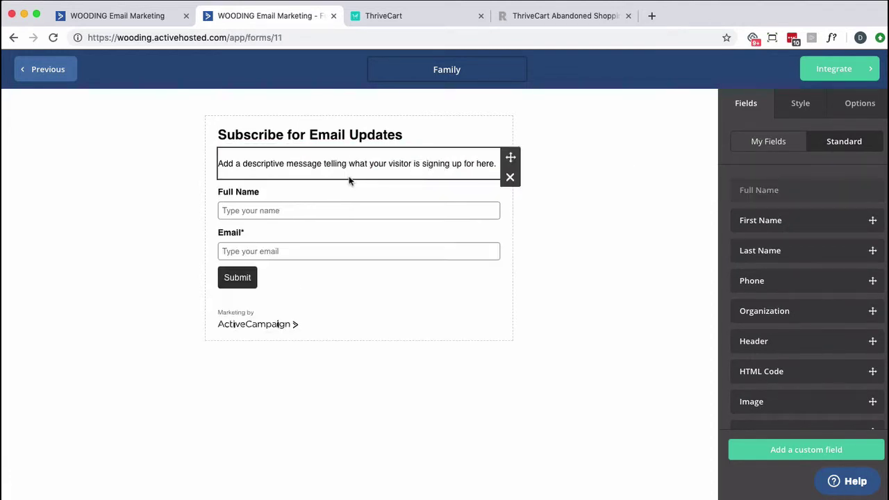
Copy the Family form's share link from Integrate > Link and paste it into a new tab
click(861, 104)
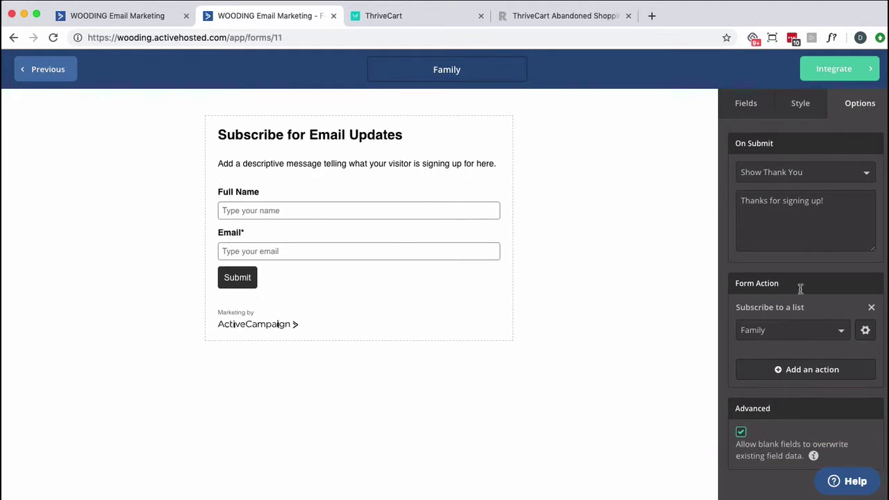
click(866, 70)
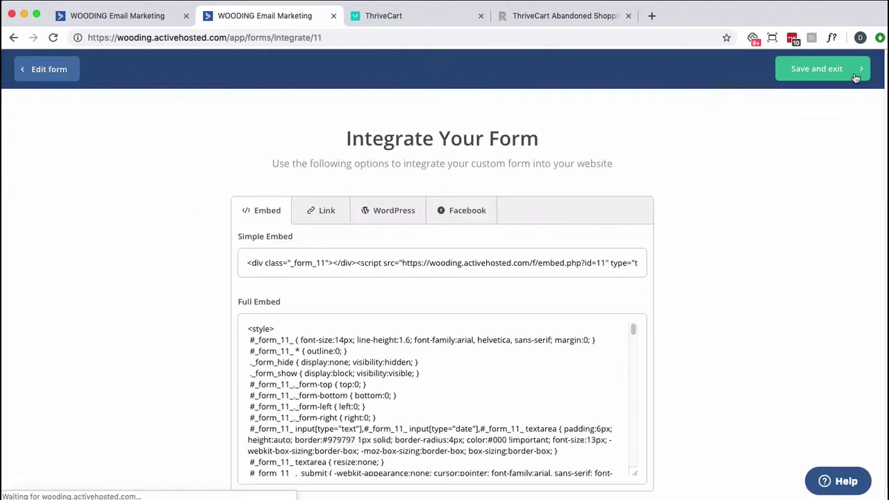
click(320, 210)
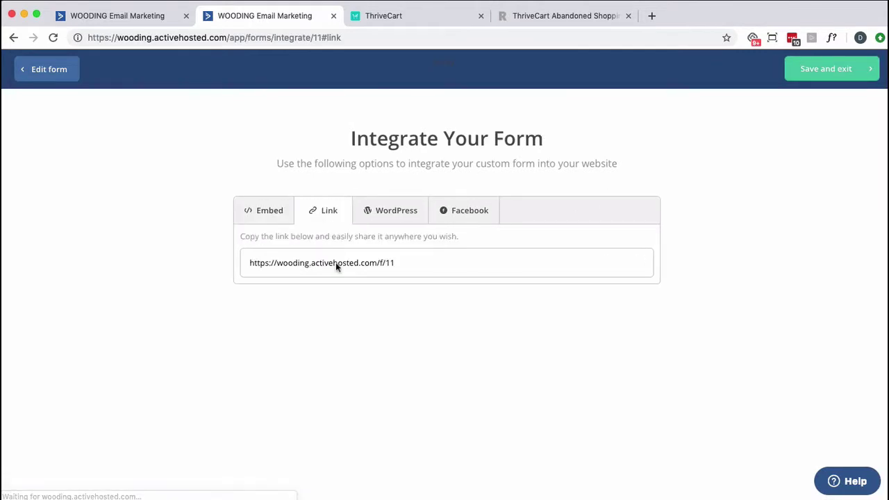
click(337, 265)
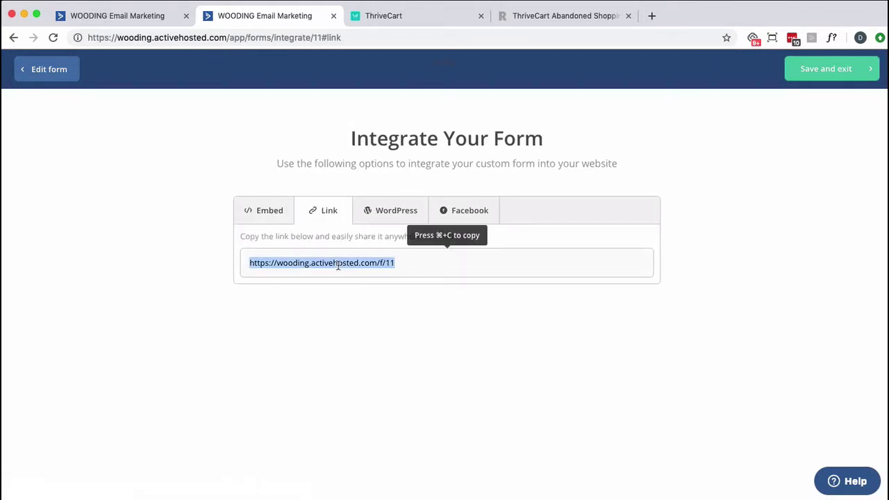
key(super+c)
key(super+t)
key(super+v)
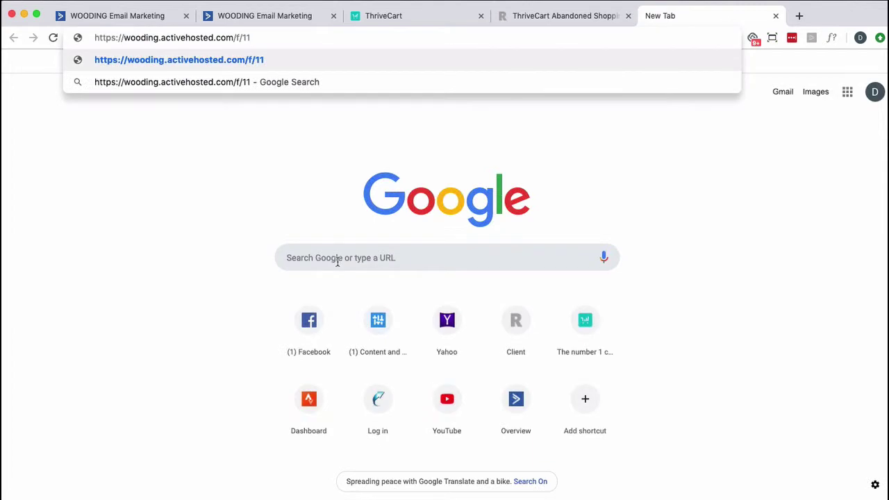
Load the Family form and submit a test signup with the test contact's full name and email
key(Return)
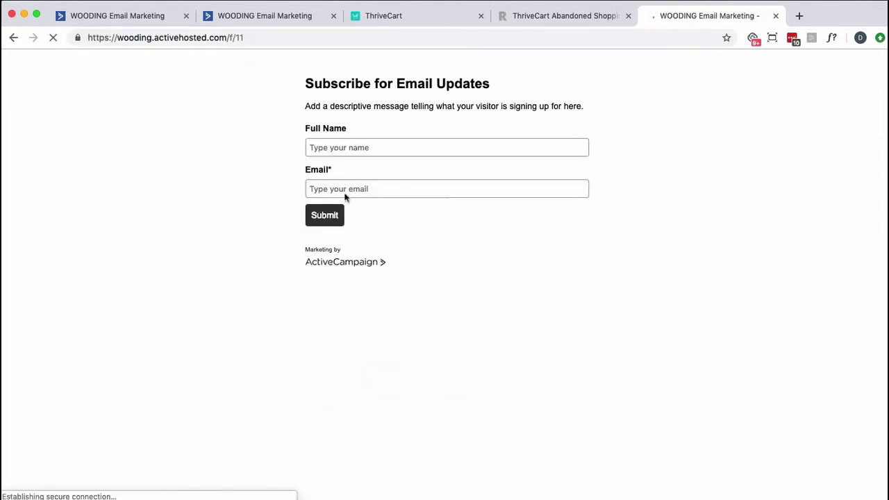
click(333, 150)
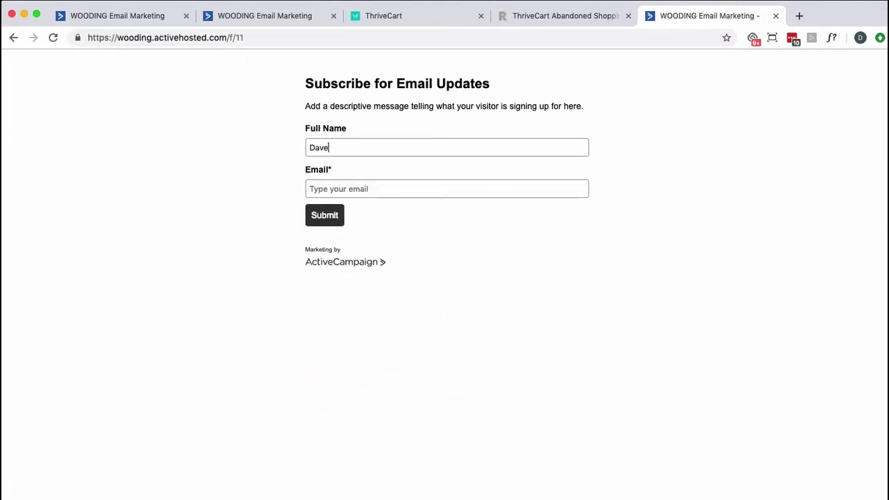
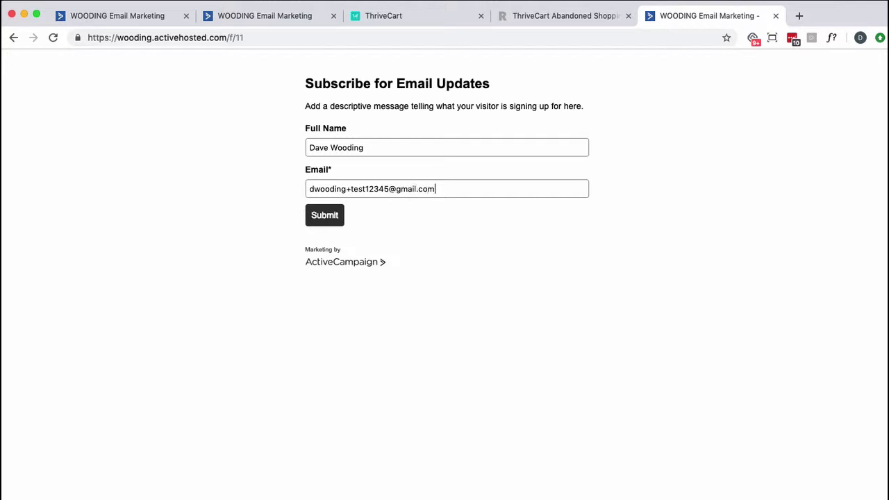
click(320, 215)
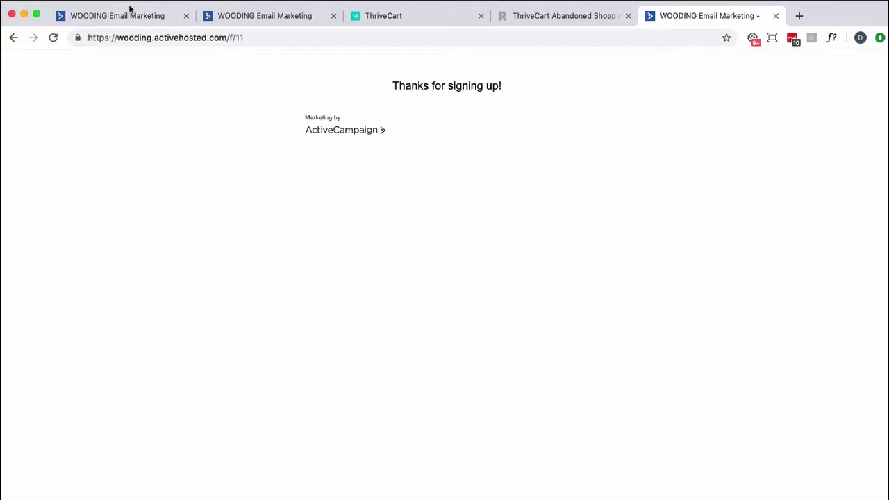
Trim the form tab's address back to /app/ to open the ActiveCampaign overview dashboard
click(129, 15)
click(239, 15)
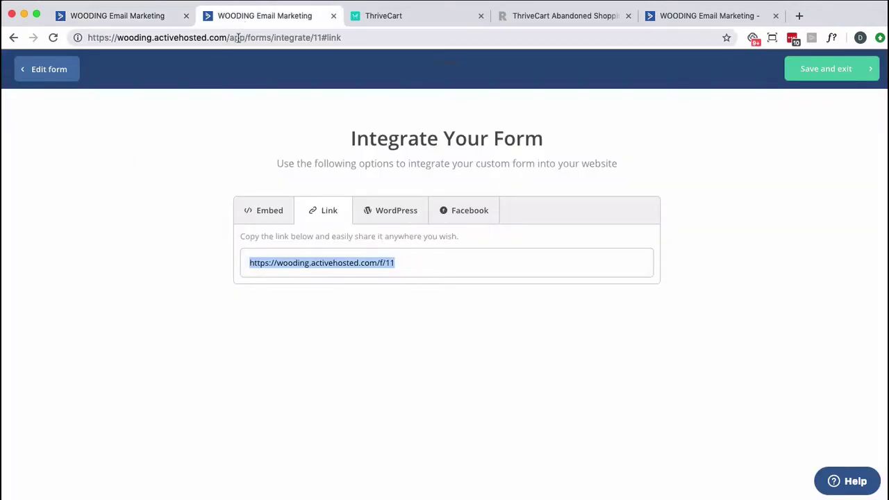
drag(245, 37, 381, 44)
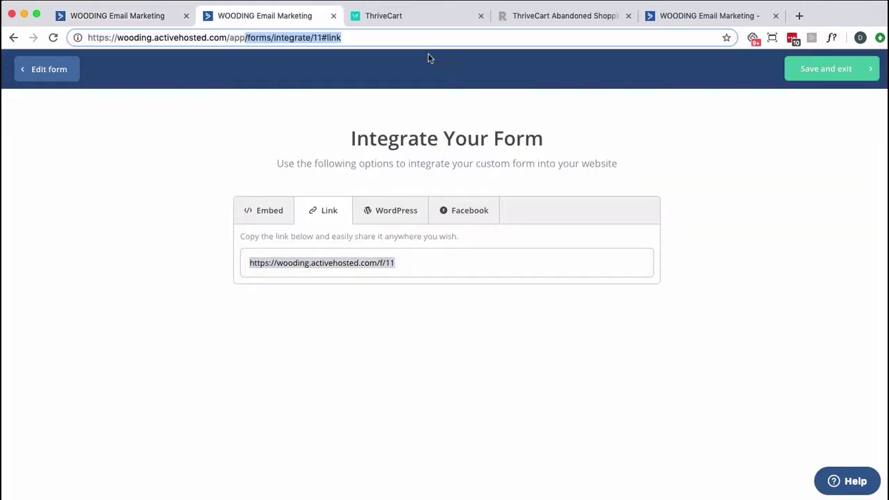
key(BackSpace)
key(Return)
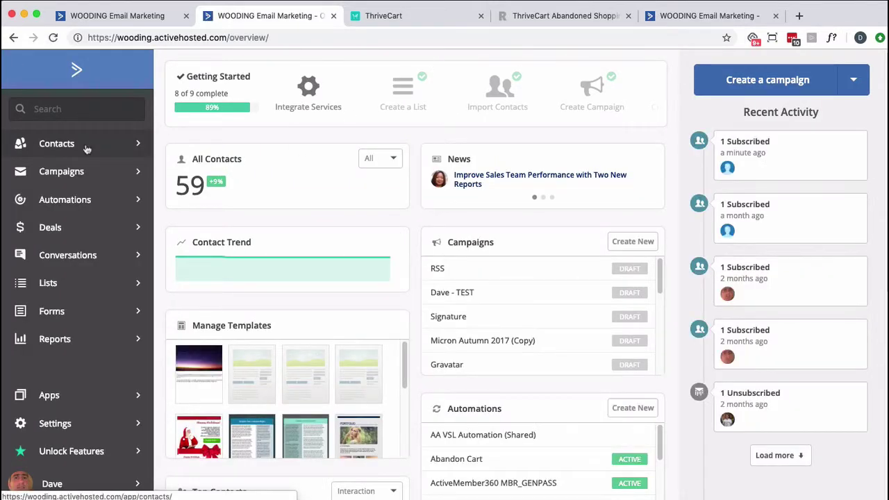
Search for the test contact's email address and check its record shows the Family list subscription
click(75, 109)
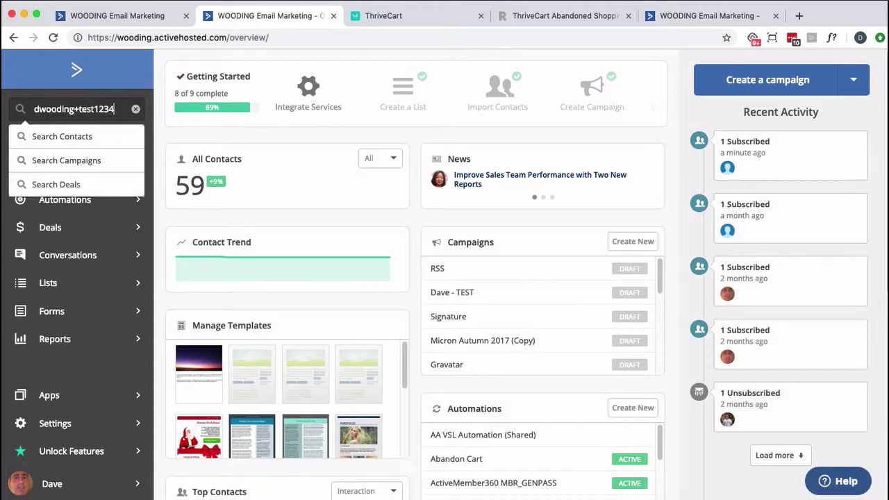
key(Return)
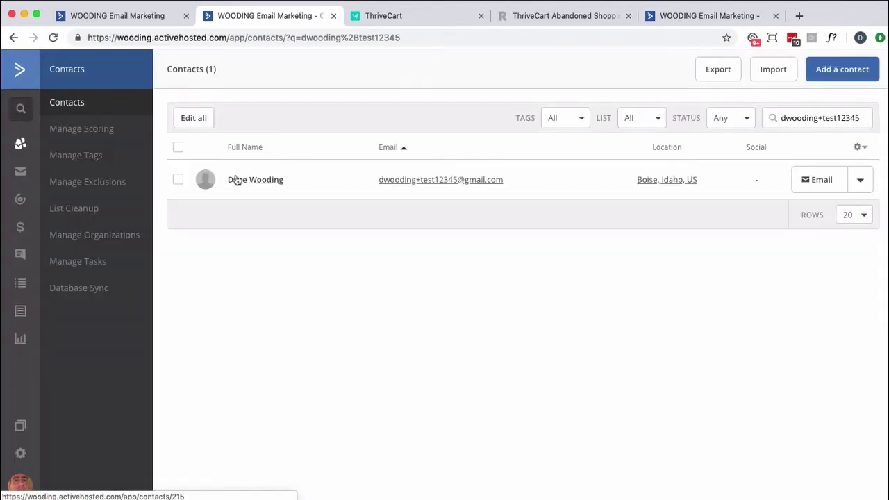
click(238, 179)
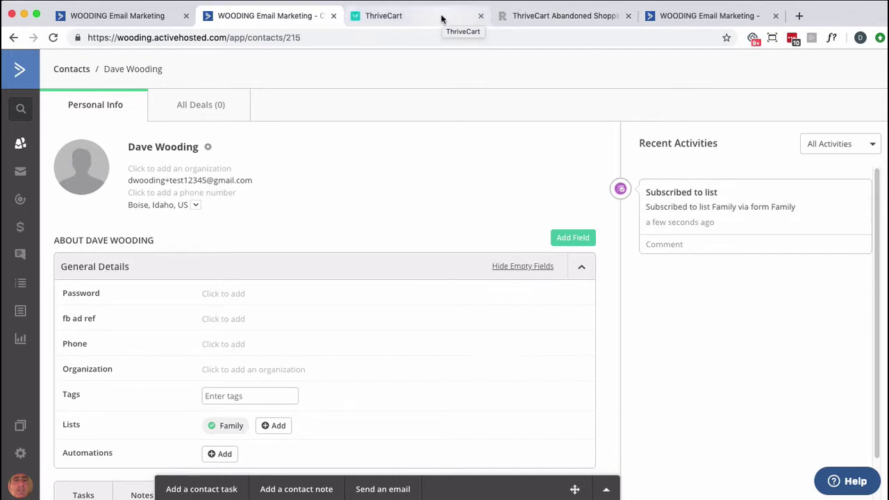
click(134, 15)
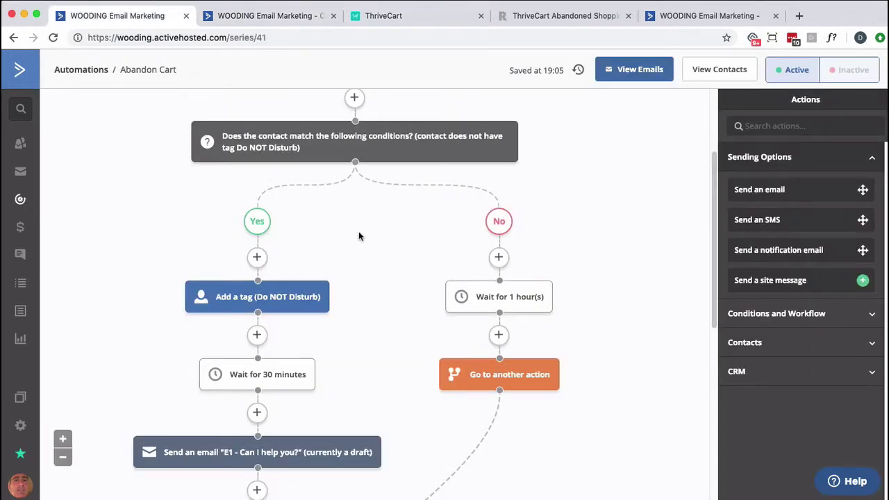
Check the Contact visits page trigger targets thrivecart.com/seasons/* and close it unchanged
scroll(358, 236, up, 3)
click(368, 158)
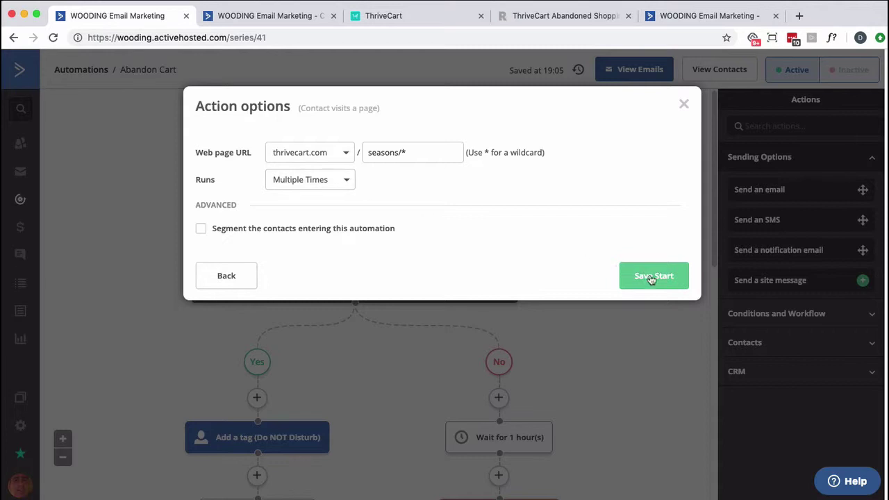
click(682, 106)
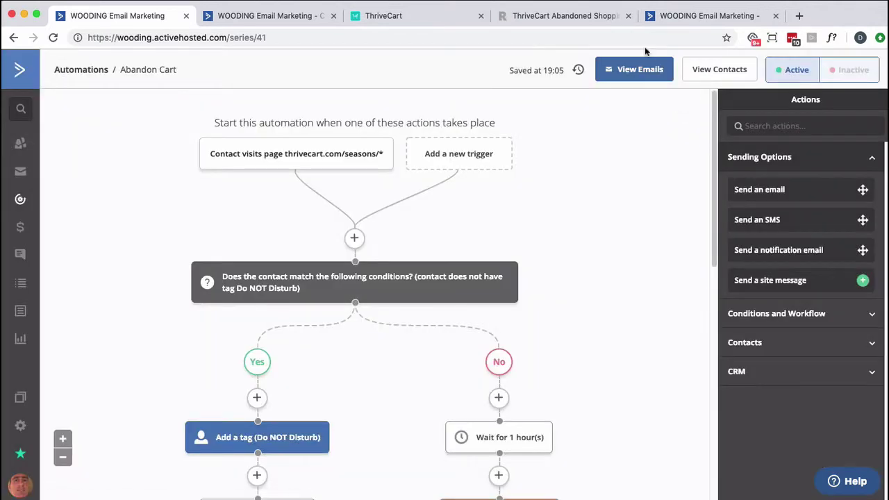
Bring the Seasons checkout link from ThriveCart to the signup-confirmation tab's address bar
click(546, 20)
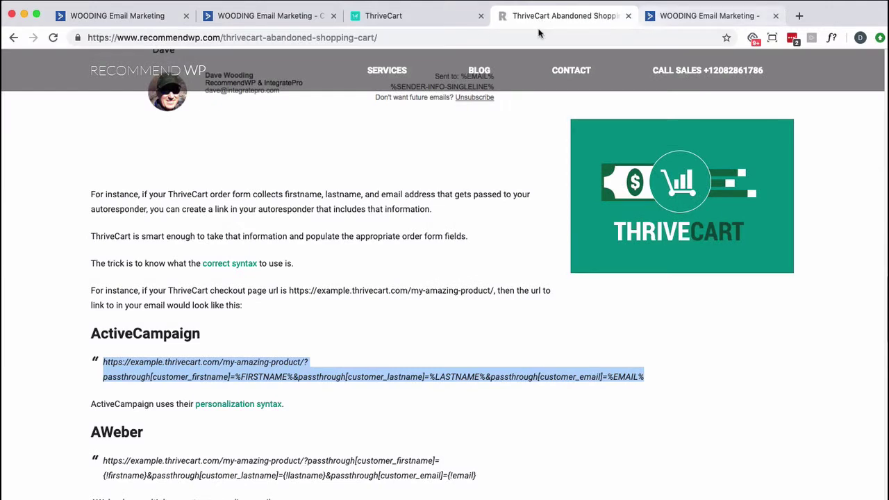
click(431, 19)
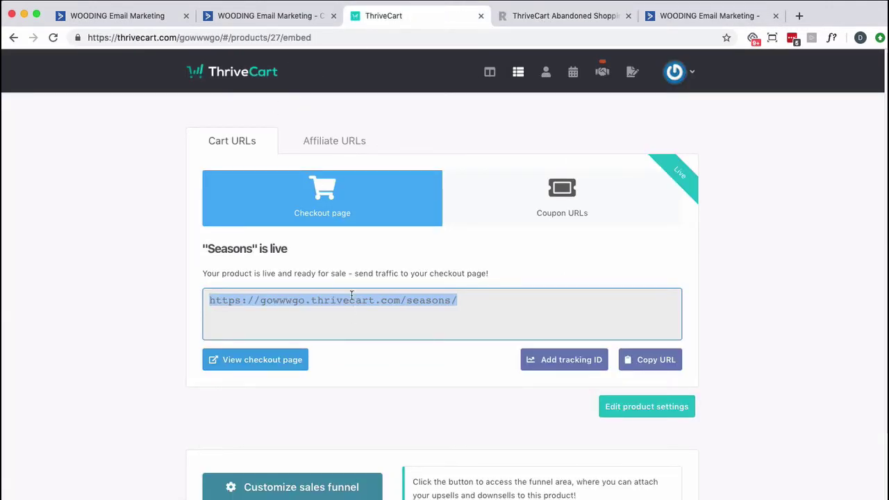
click(685, 20)
click(287, 39)
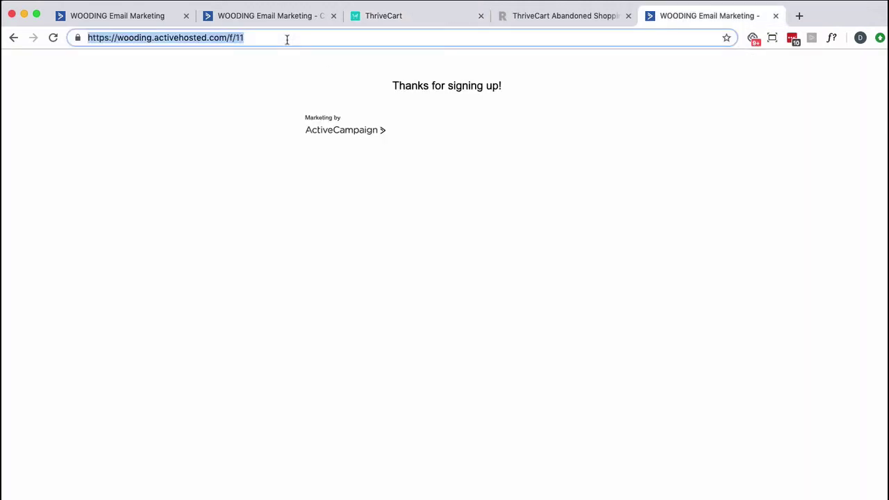
Load the Seasons checkout page and view its HTML source
text(https://gowwwgo.thrivecart.com/seasons/)
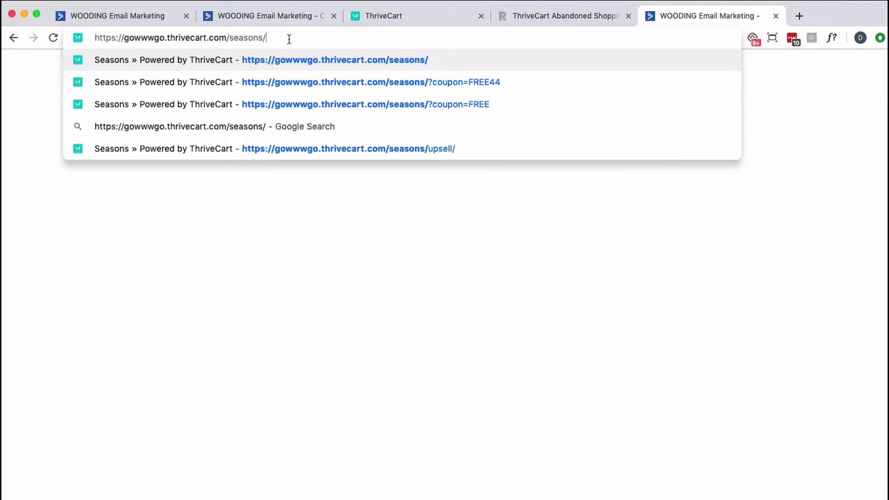
key(Return)
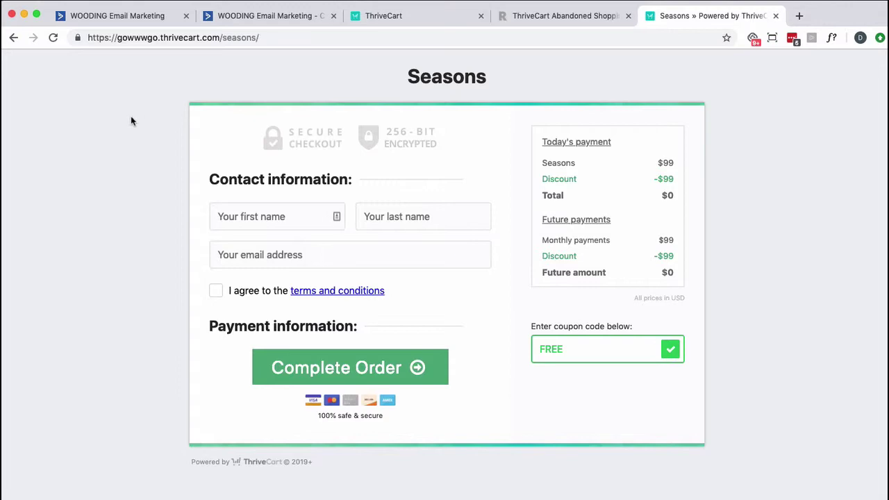
right_click(111, 143)
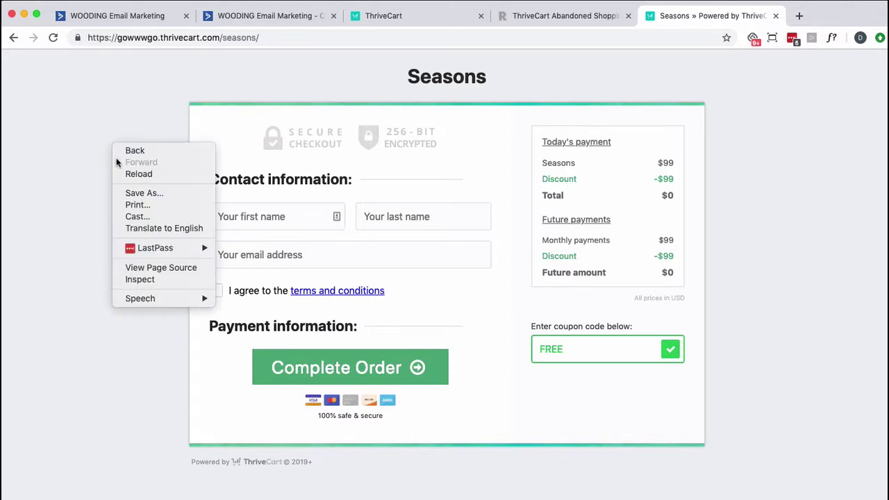
click(135, 263)
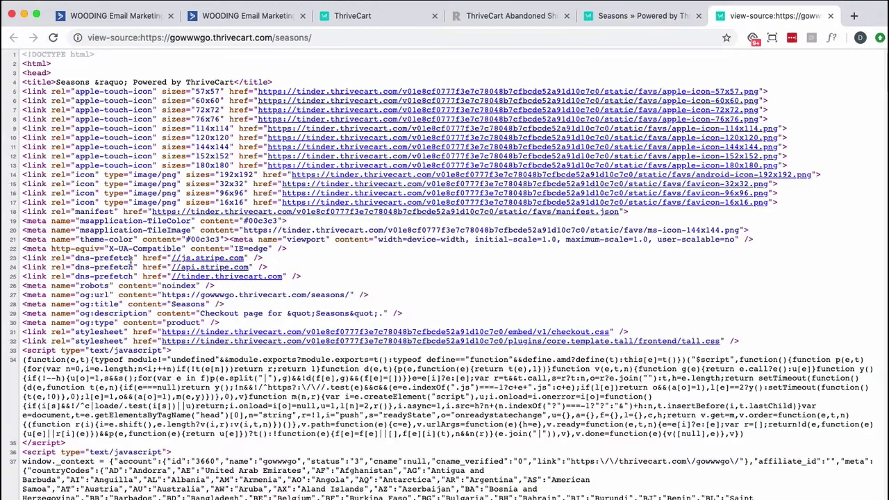
Search the page source for 'track', 'cmp' and 'act' to find the tracking script
key(super+f)
text(track)
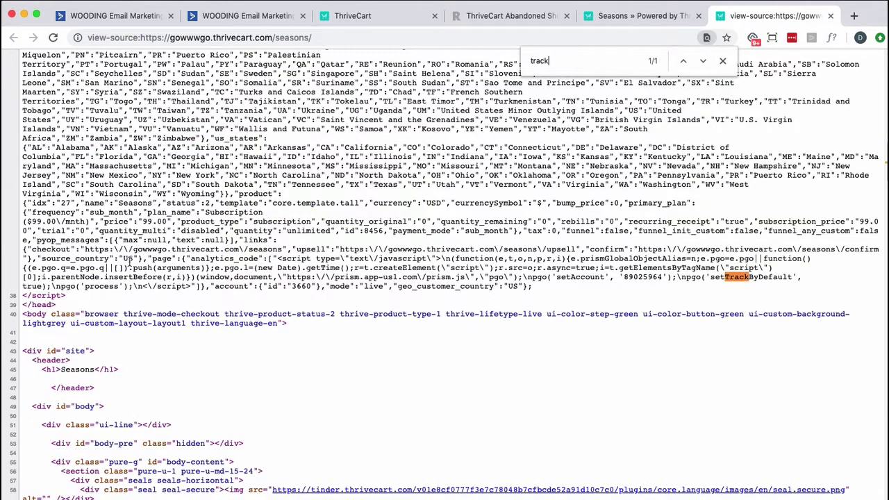
key(BackSpace)
key(BackSpace)
key(BackSpace)
key(BackSpace)
key(BackSpace)
text(cmp)
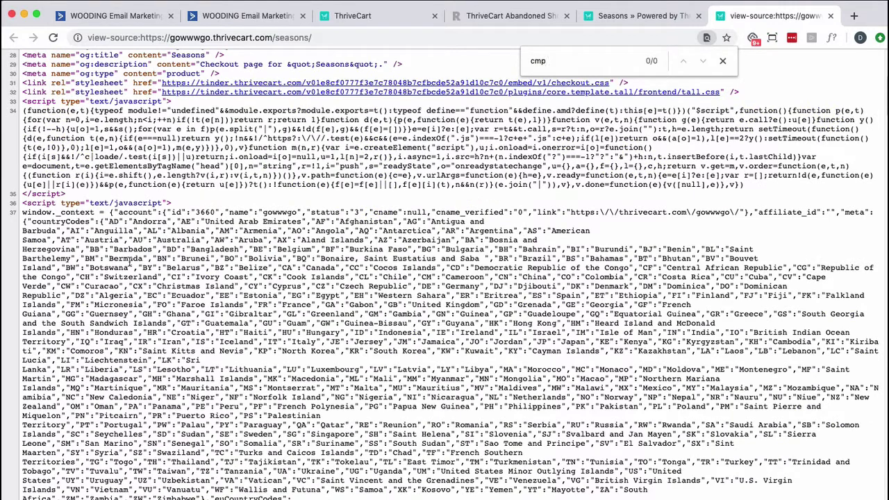
key(BackSpace)
key(BackSpace)
key(BackSpace)
text(ac)
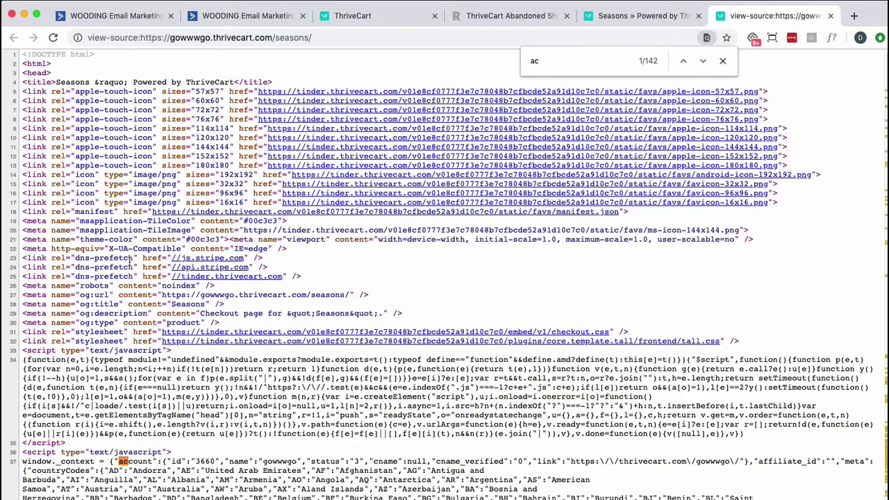
text(t)
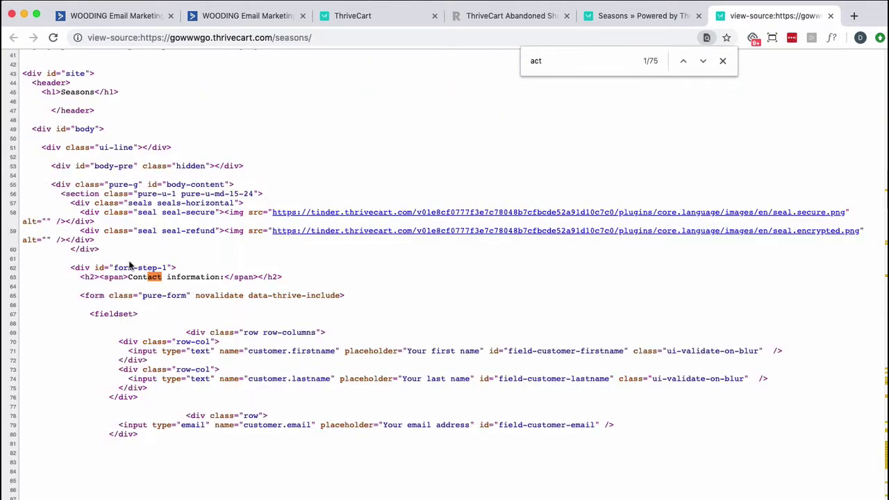
key(BackSpace)
key(BackSpace)
key(BackSpace)
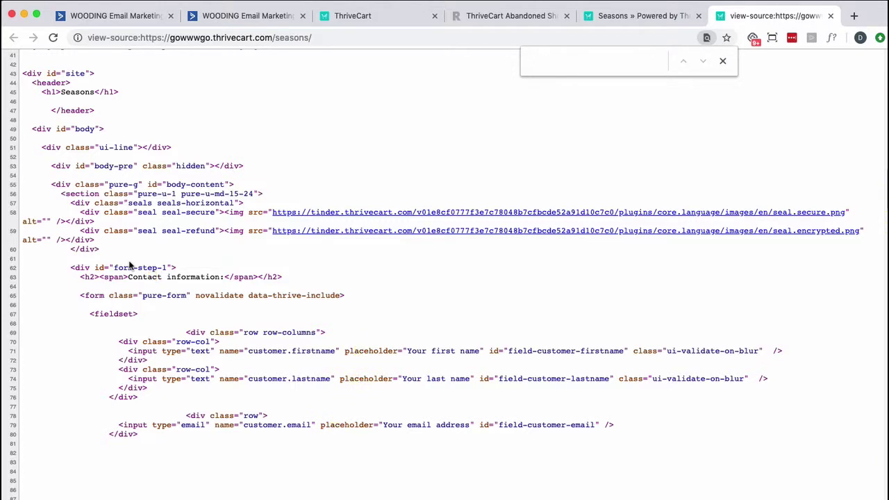
click(122, 23)
click(233, 16)
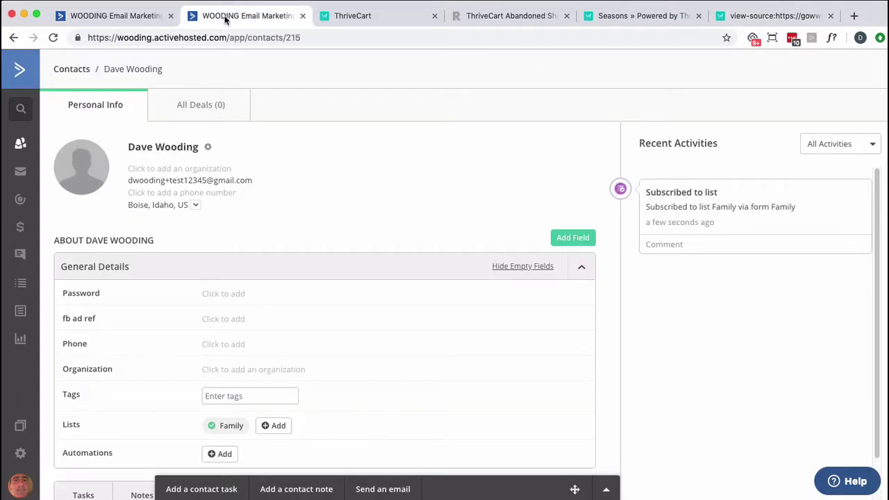
Open ActiveCampaign's account settings in a new tab and go to Site Tracking
click(54, 38)
right_click(20, 453)
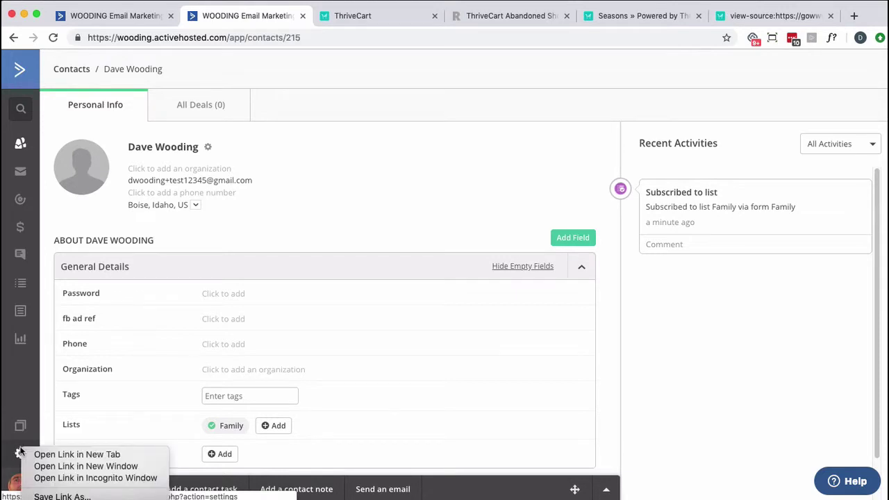
click(63, 452)
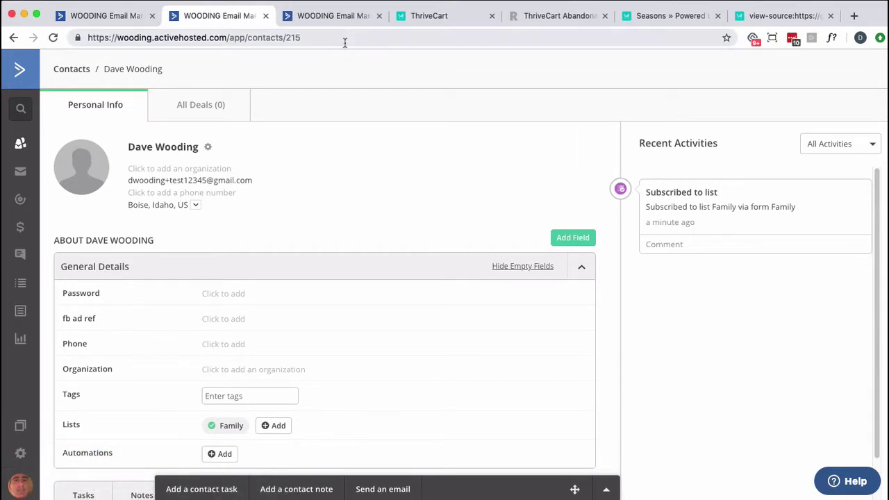
click(333, 15)
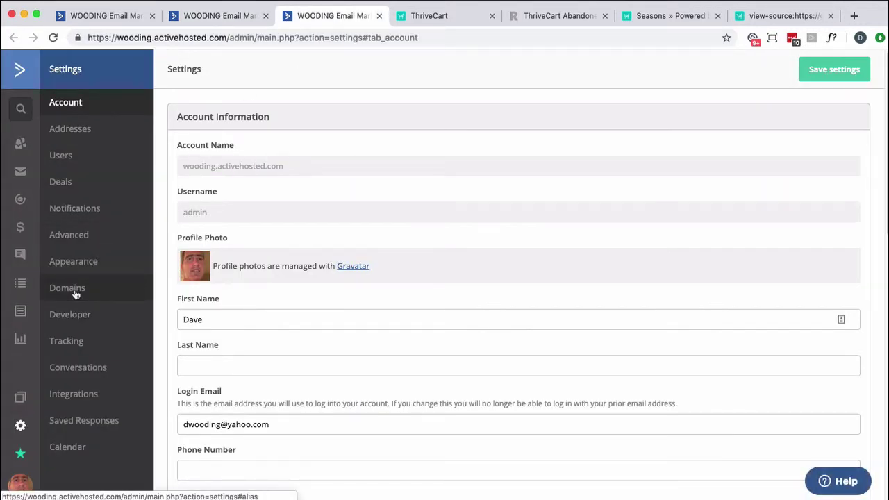
click(74, 340)
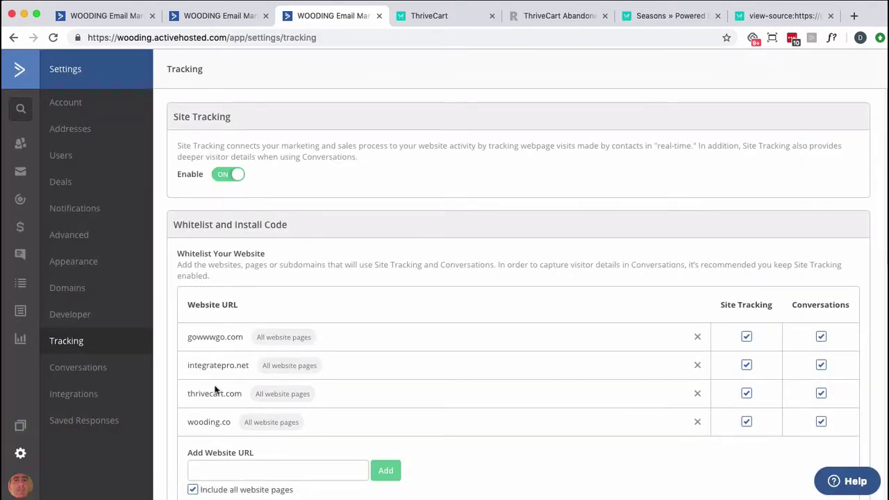
Copy the site tracking code and return to the Seasons page source
scroll(214, 392, down, 3)
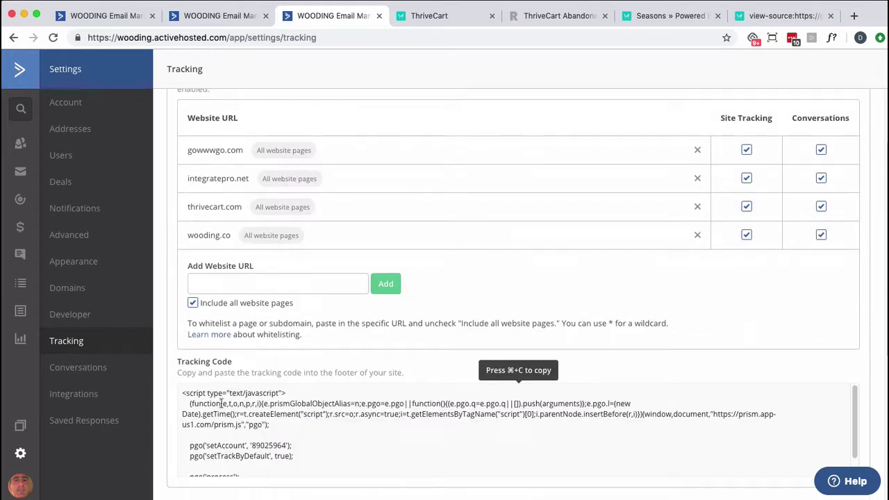
click(273, 445)
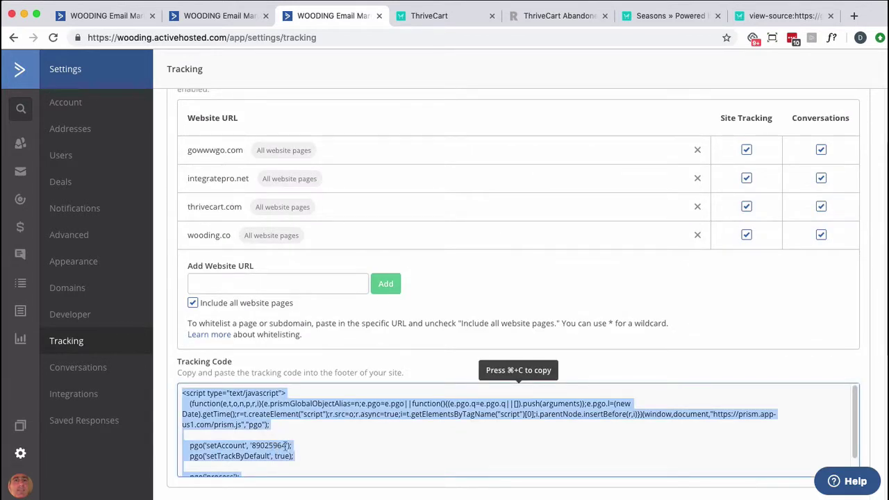
key(super+c)
click(782, 15)
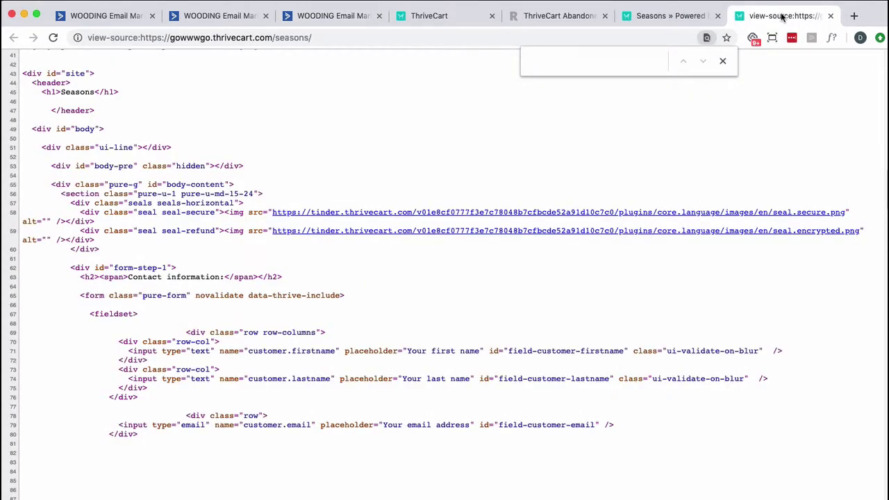
Search the Seasons page source for '890' to find the ActiveCampaign account number
text(890)
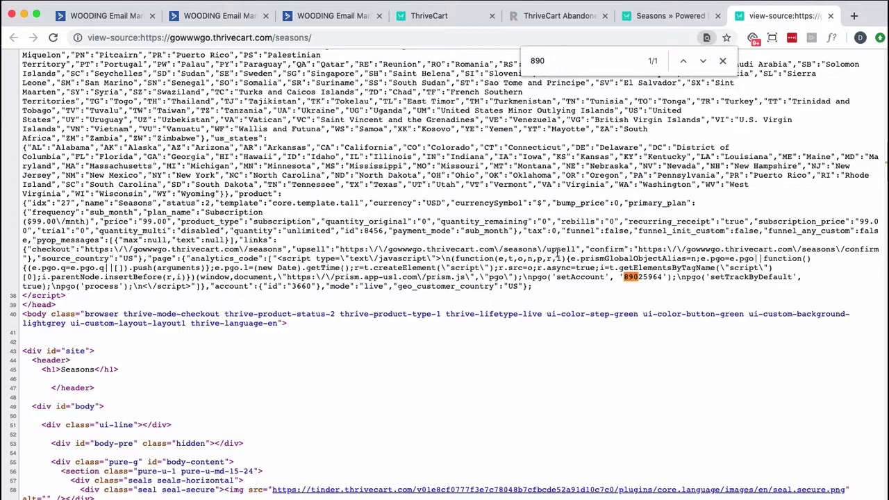
click(721, 61)
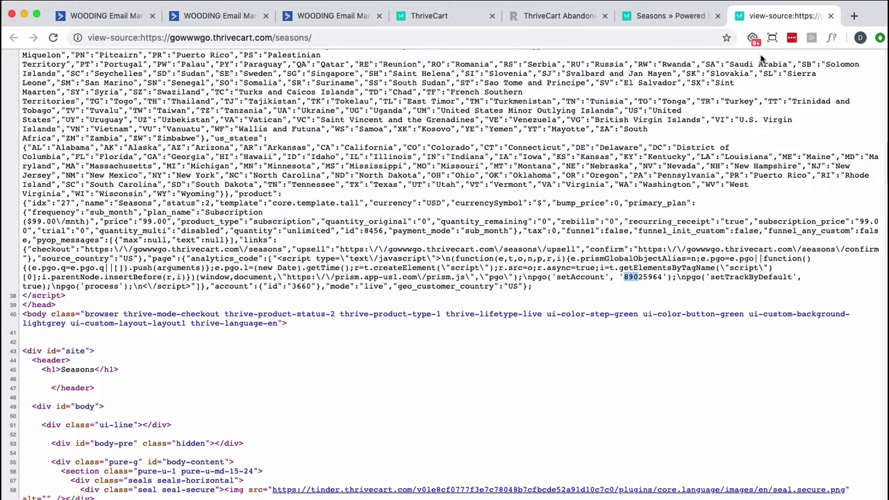
Open the Seasons product's Checkout > Tracking settings to view the all-pages ActiveCampaign tracking code
key(super+w)
click(642, 410)
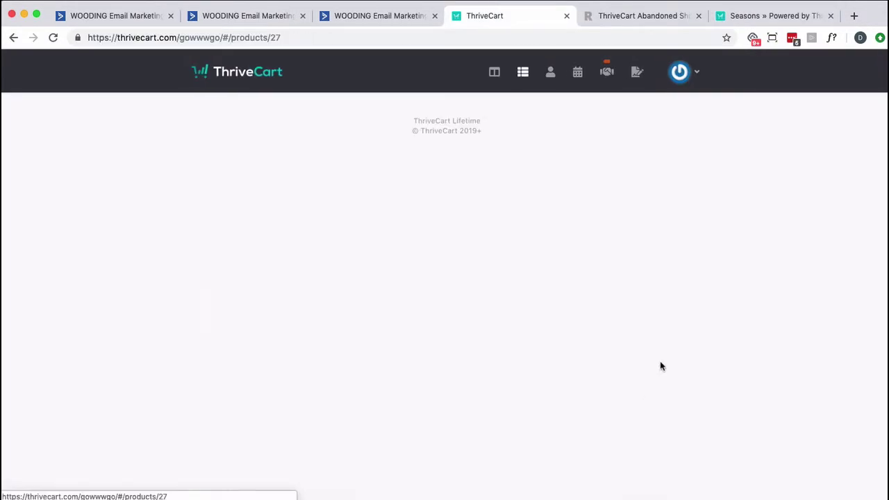
click(615, 114)
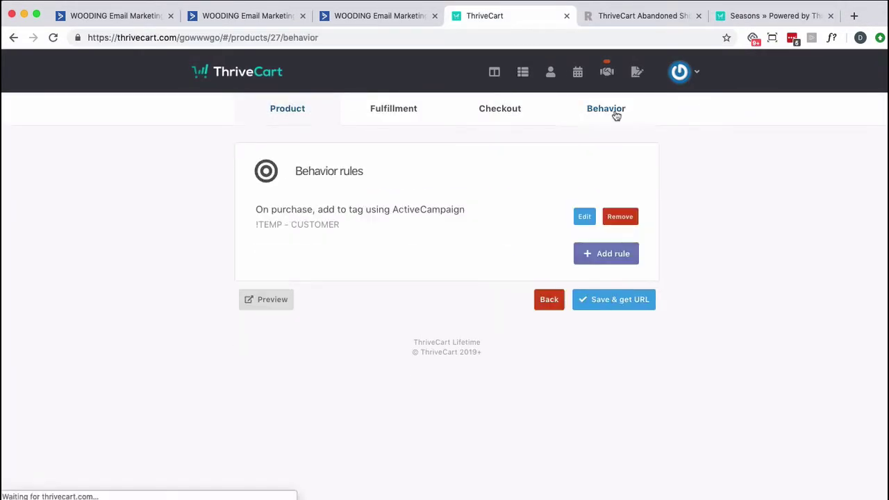
click(496, 112)
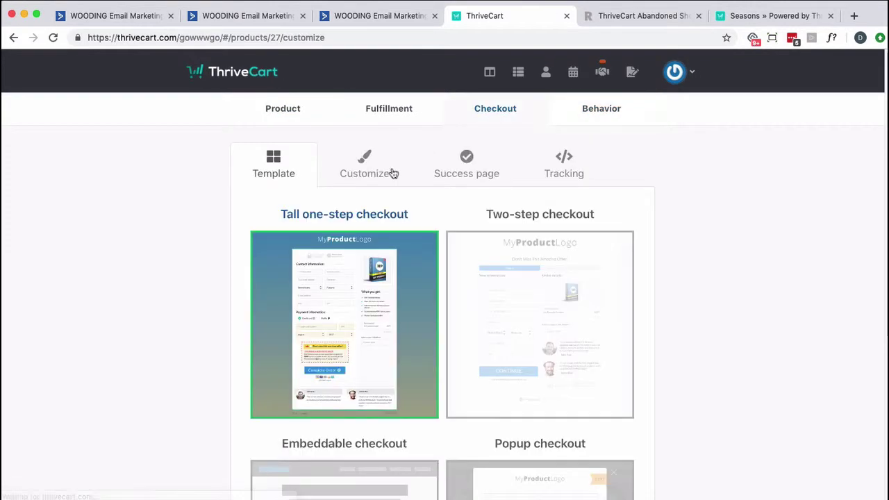
click(555, 166)
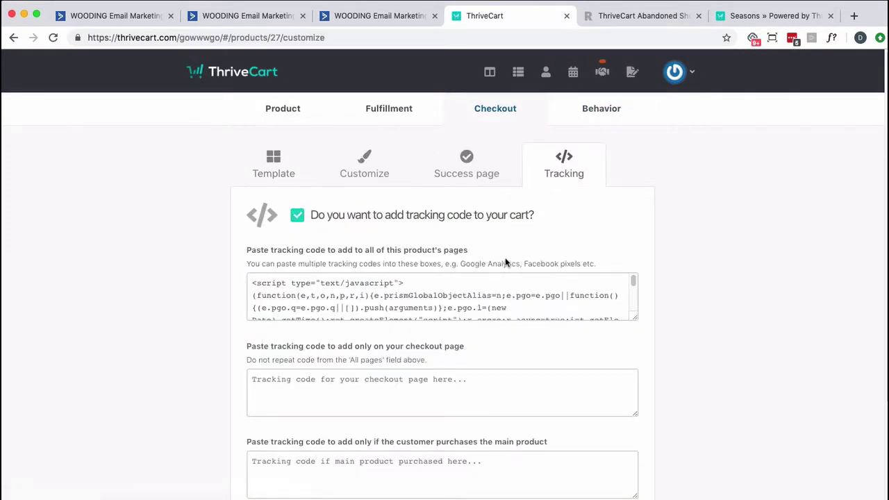
scroll(536, 312, down, 3)
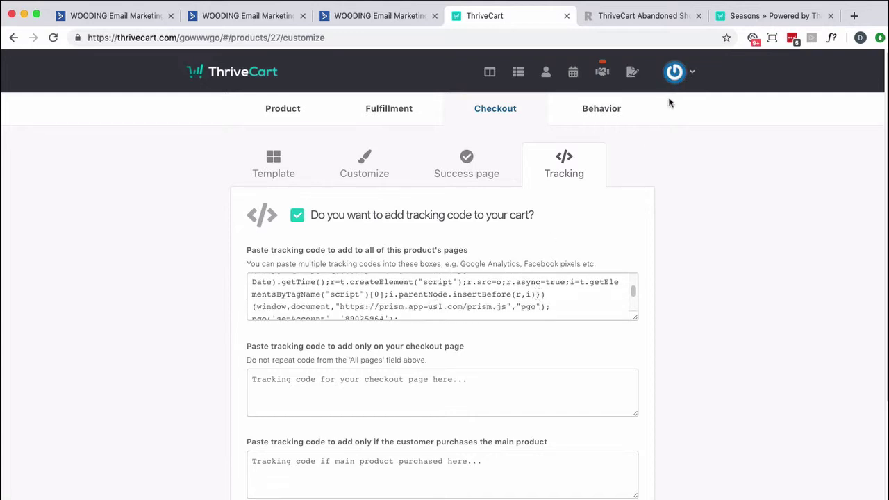
click(744, 16)
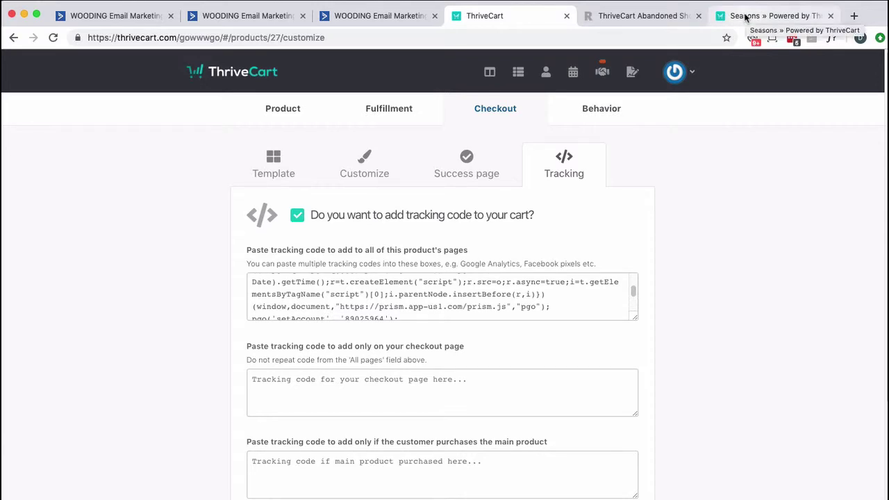
Search the Seasons checkout source for 'prism' and select the setAccount number in the tracking script
right_click(731, 158)
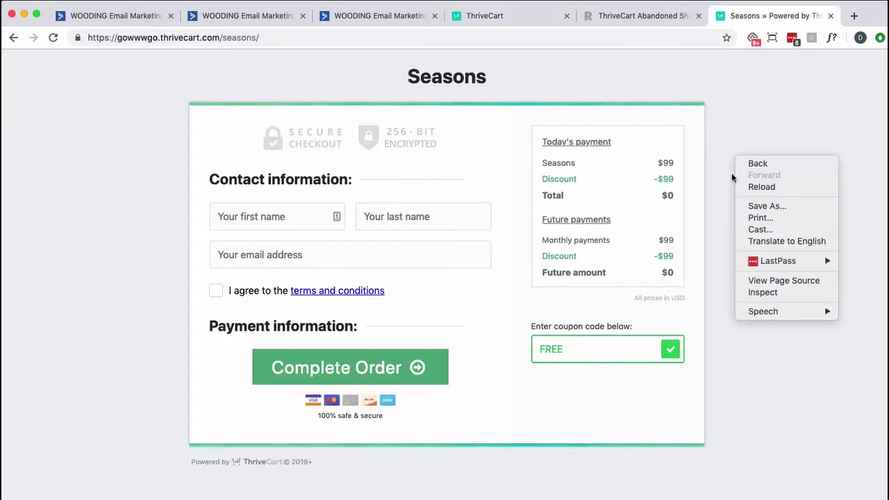
click(773, 282)
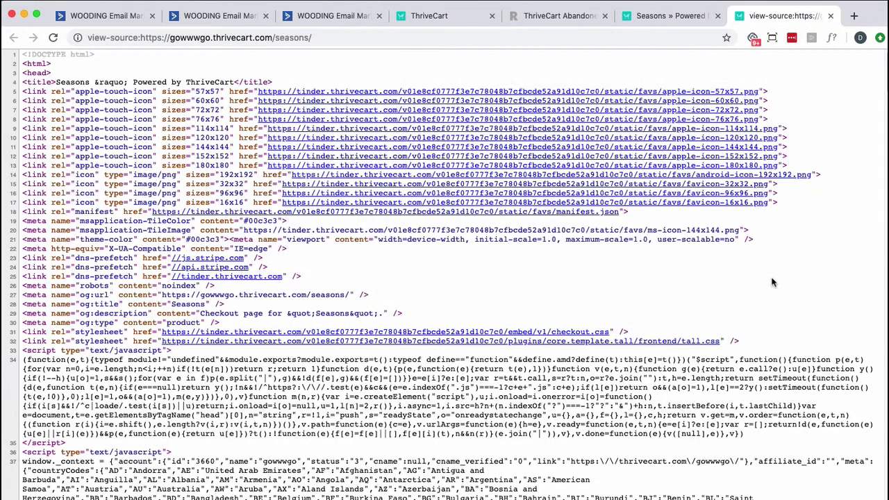
key(super+f)
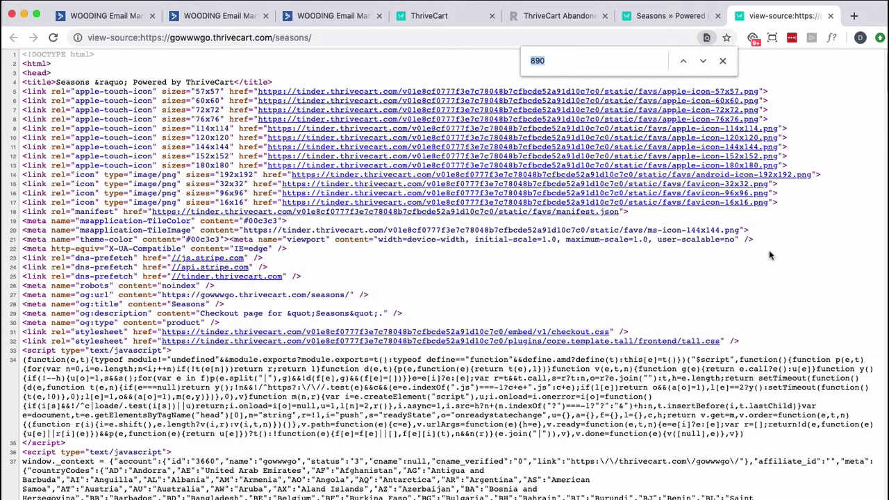
text(prism)
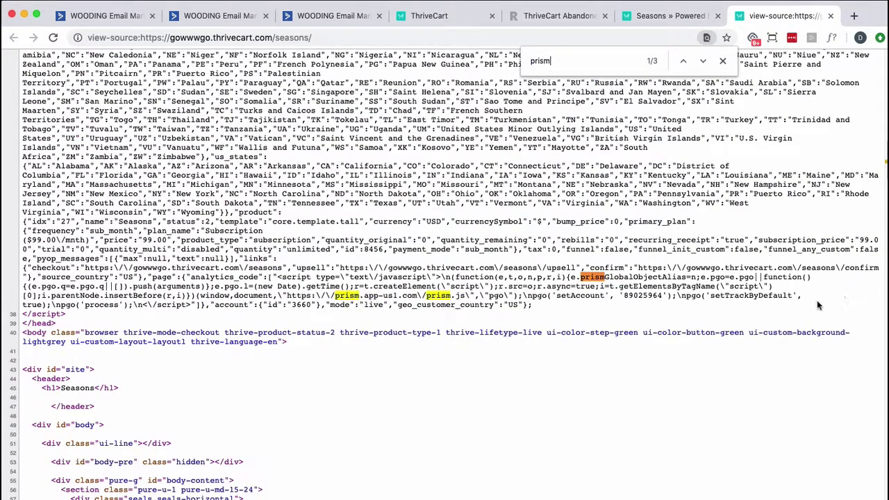
double_click(642, 296)
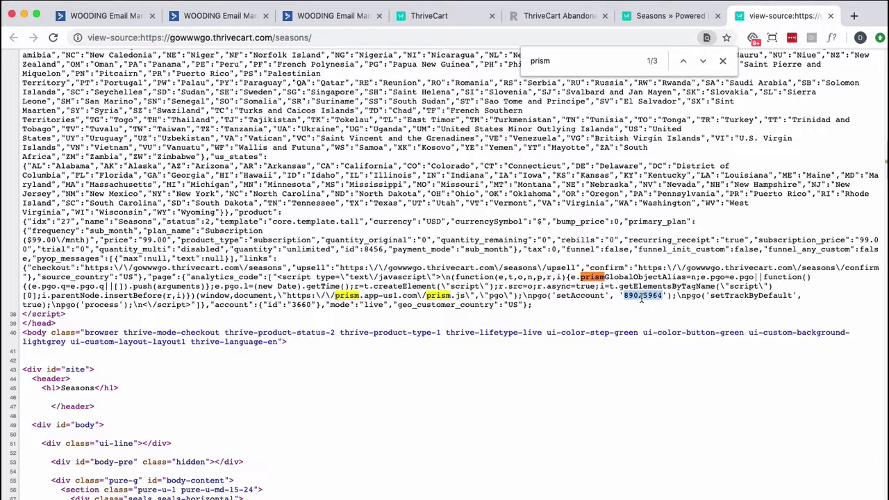
scroll(641, 296, up, 5)
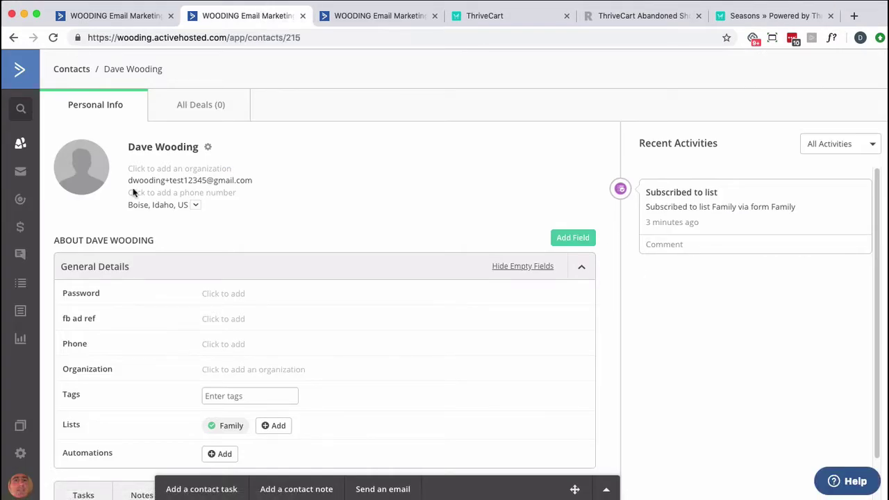
Select the Seasons checkout page's web address to copy the link
click(542, 20)
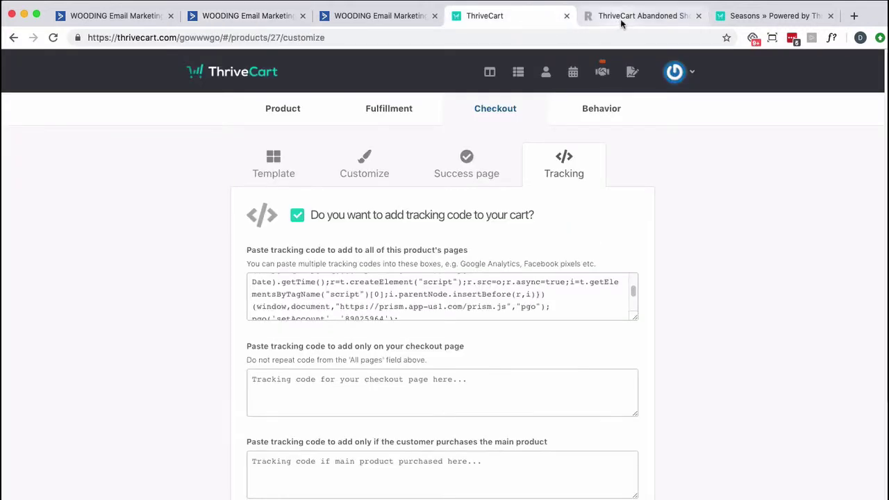
click(770, 15)
click(284, 37)
key(super+c)
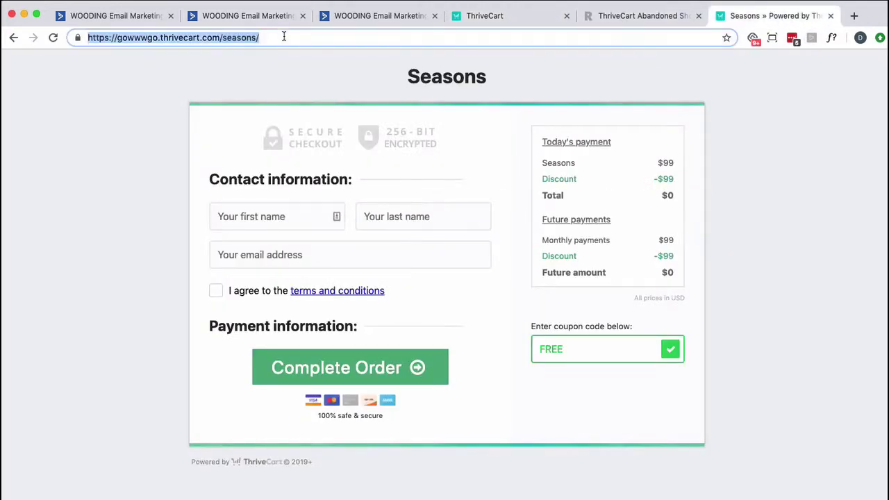
click(363, 17)
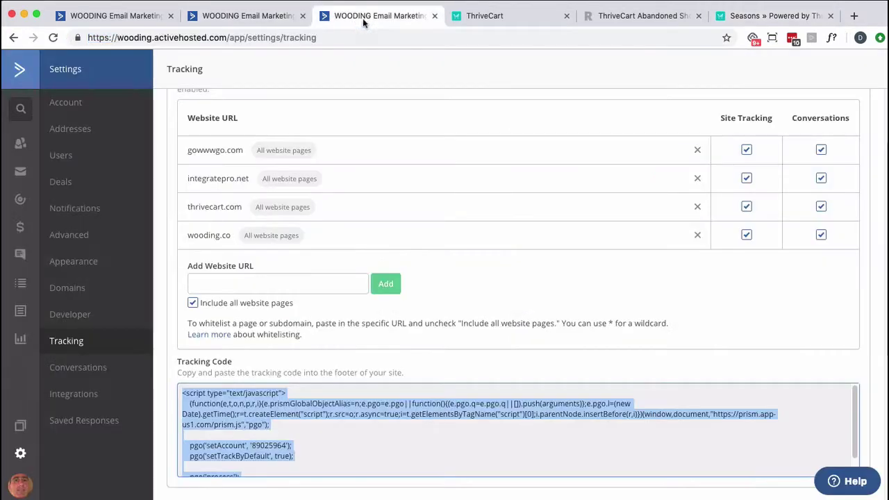
Email the test contact 'Check this out' with body 'Go here:' plus the Seasons checkout link
click(247, 16)
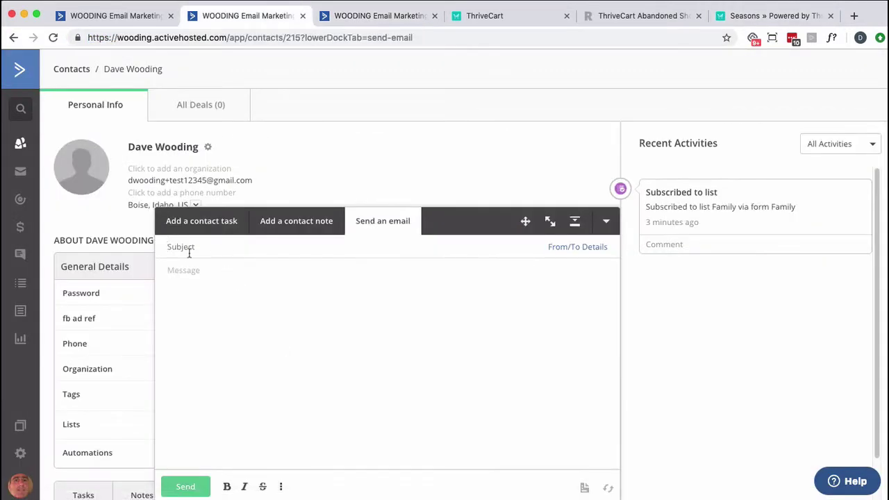
text(Check this out)
key(Tab)
text(Go here:)
key(super+v)
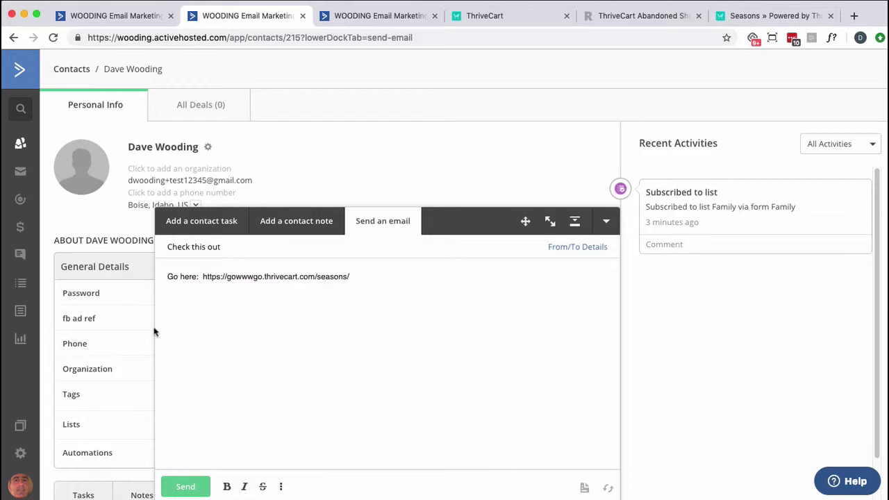
click(182, 481)
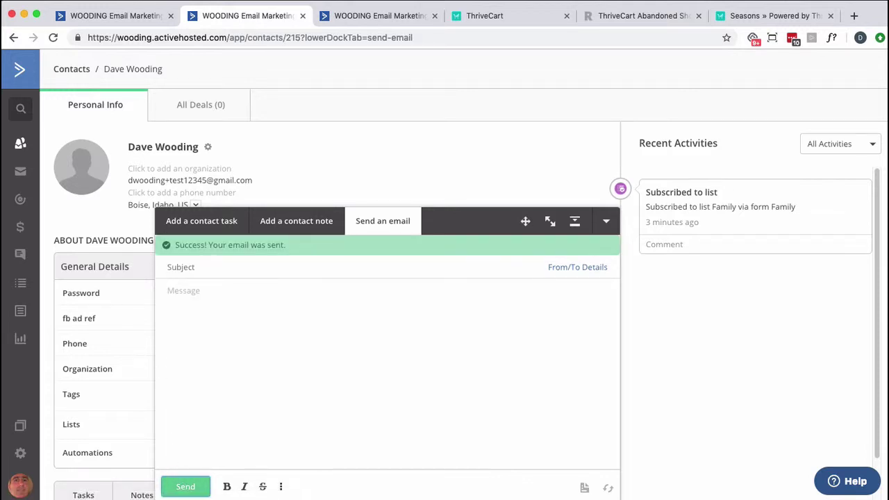
key(super+Tab)
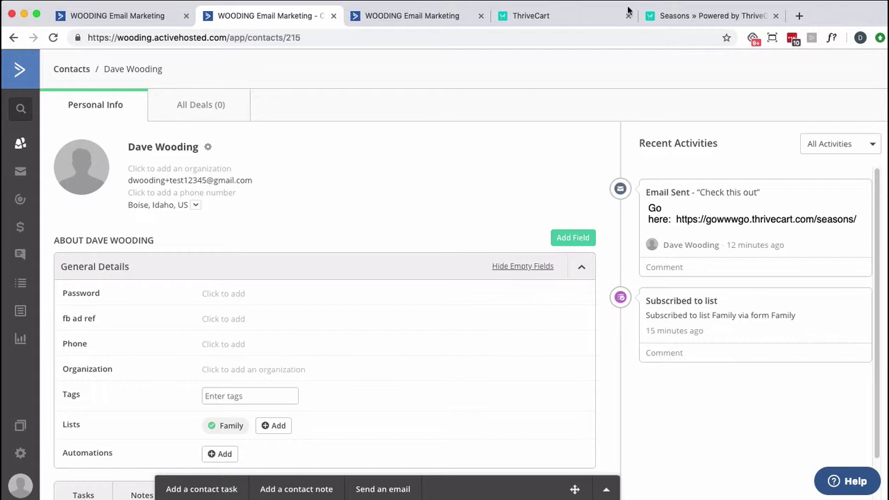
Send the contact an email 'Try this again' reading 'Click this link .' plus the pasted Seasons checkout URL
click(382, 489)
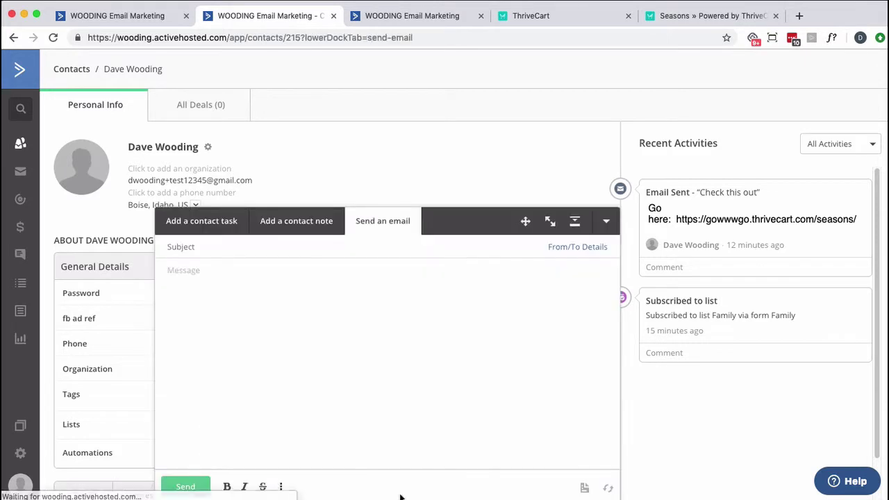
click(195, 250)
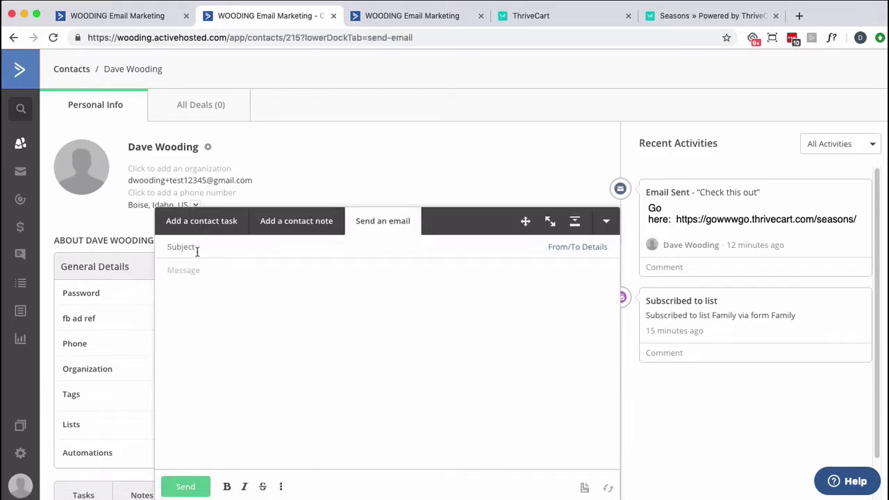
text(Try this again)
key(Tab)
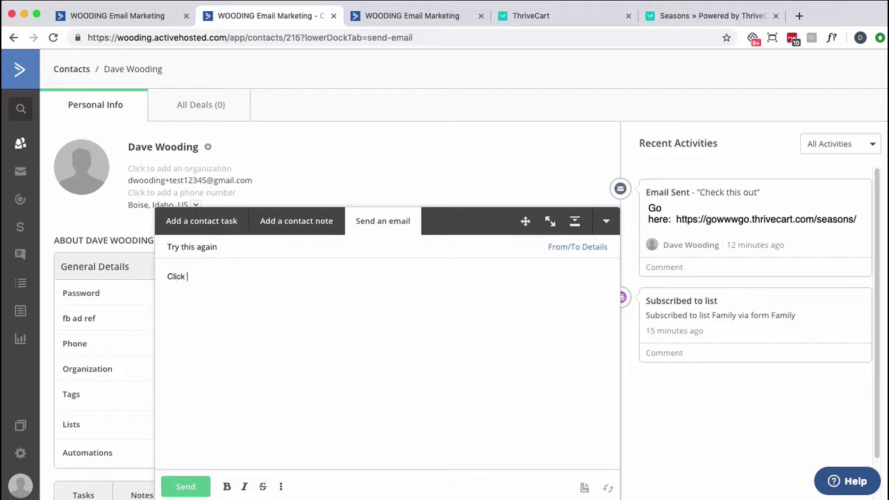
text(Click this link .)
key(super+v)
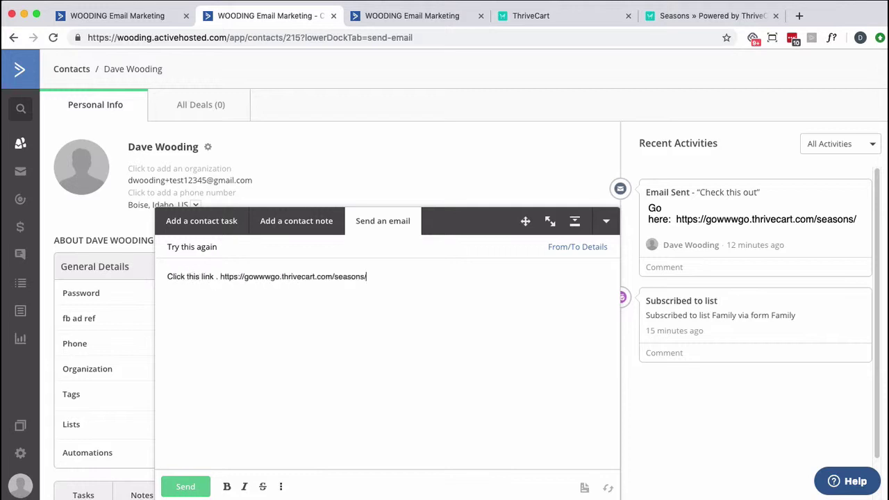
click(186, 484)
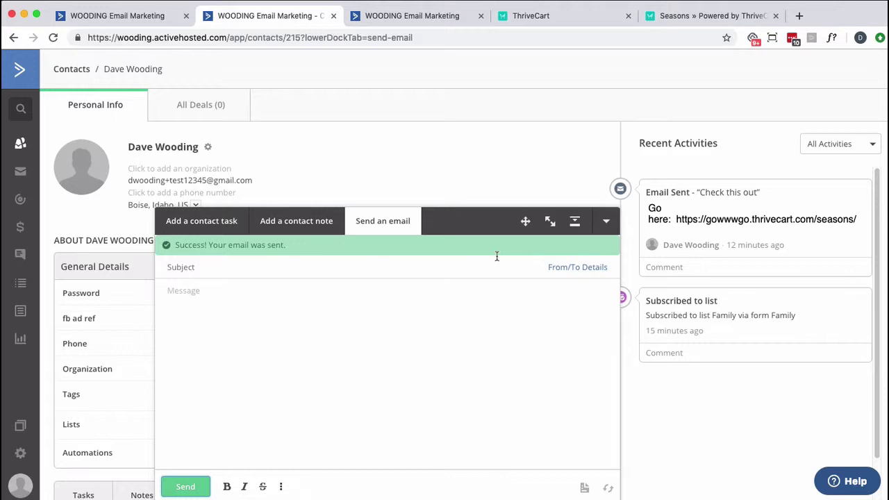
Collapse the email composer and reload the contact page
click(606, 222)
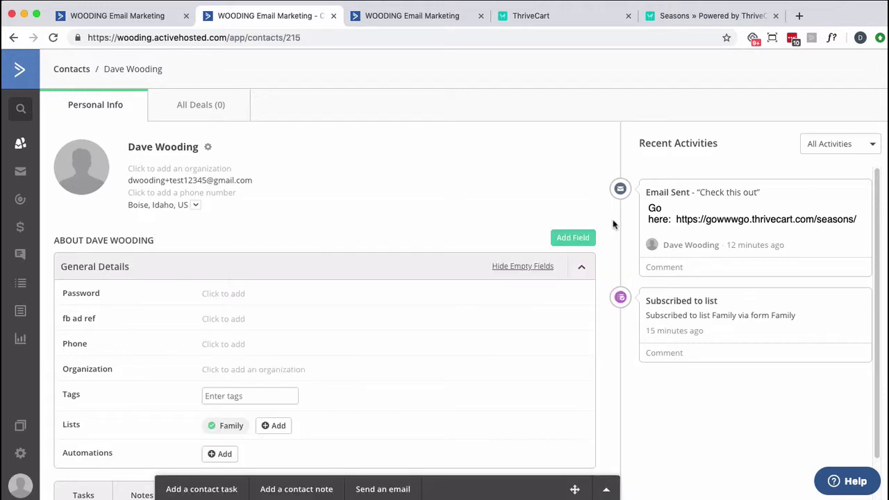
scroll(471, 301, down, 3)
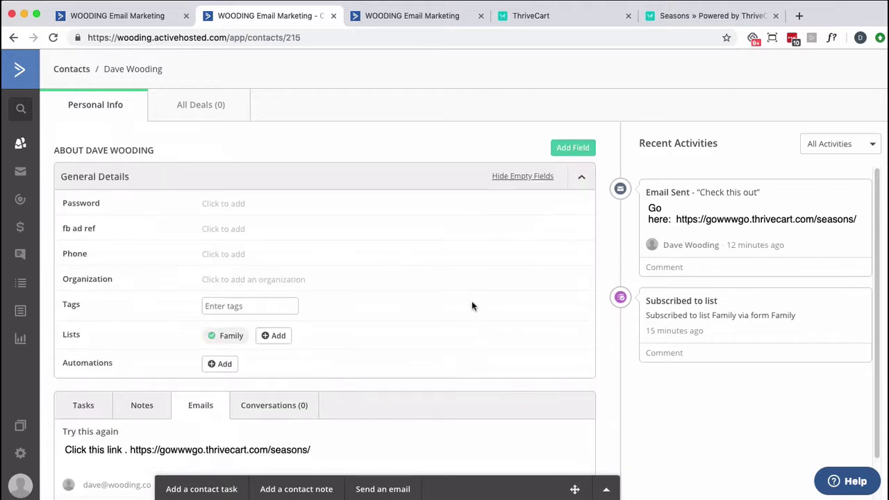
click(53, 37)
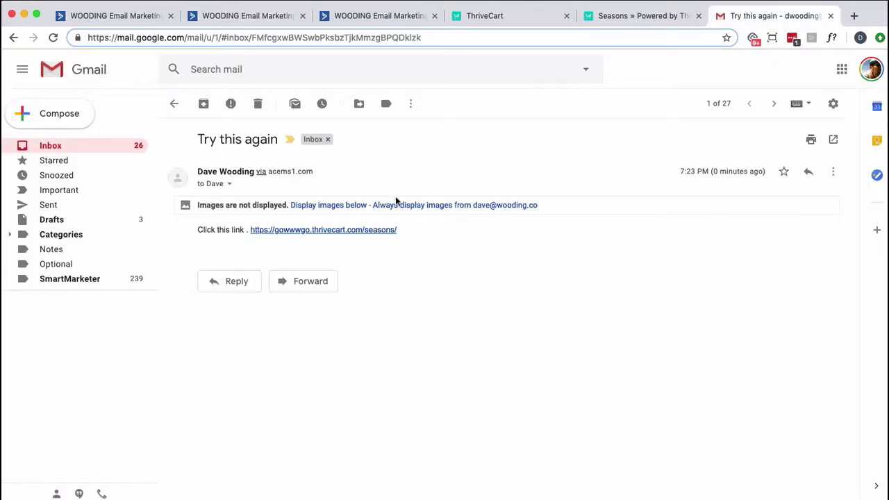
Show images in the received 'Try this again' Gmail message, then return to the contact's ActiveCampaign page
click(363, 206)
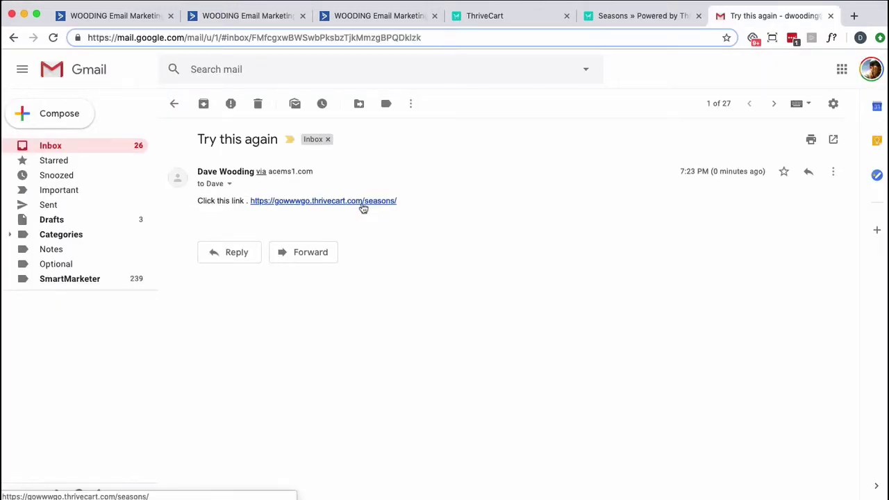
click(254, 20)
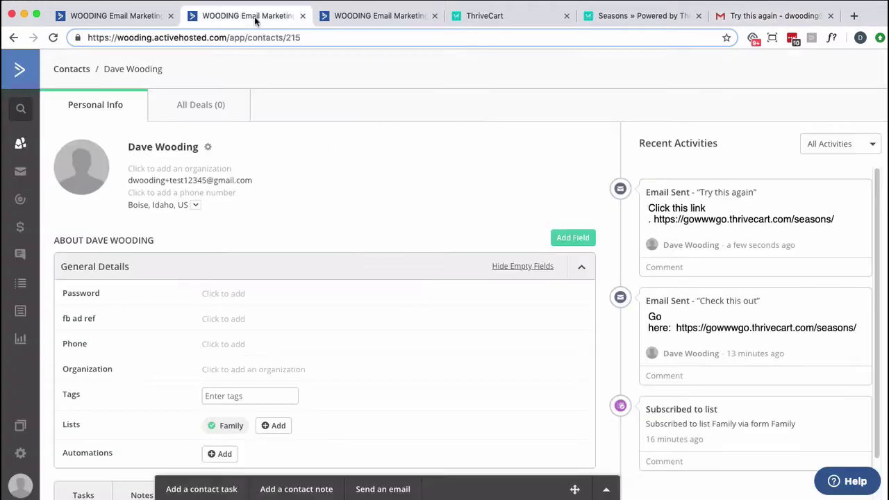
Reload the contact page and follow the Seasons checkout link in the 'Try this again' email
click(53, 38)
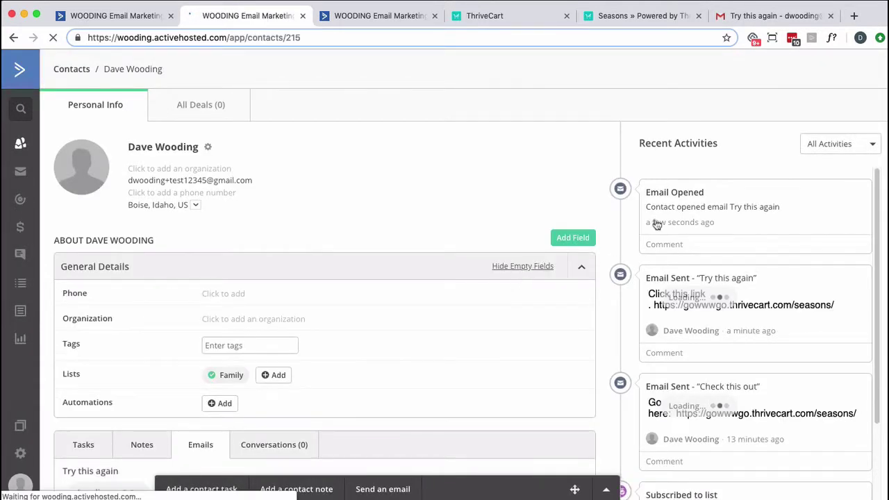
click(769, 20)
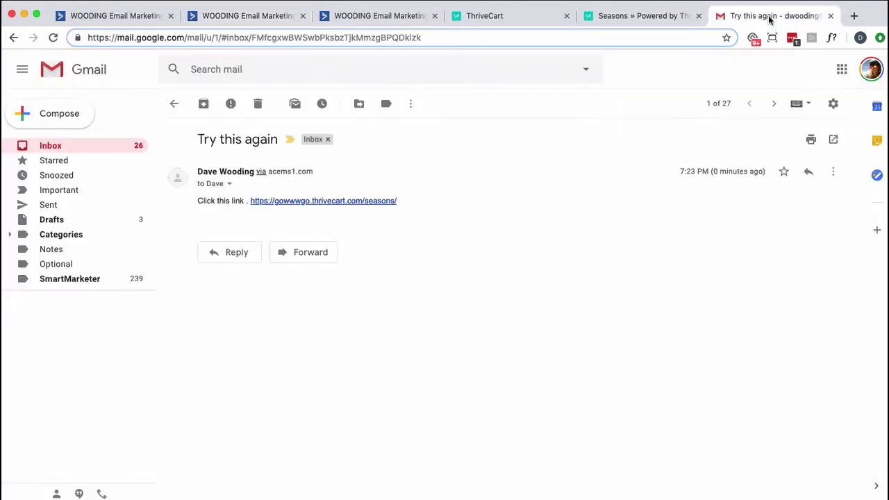
click(358, 205)
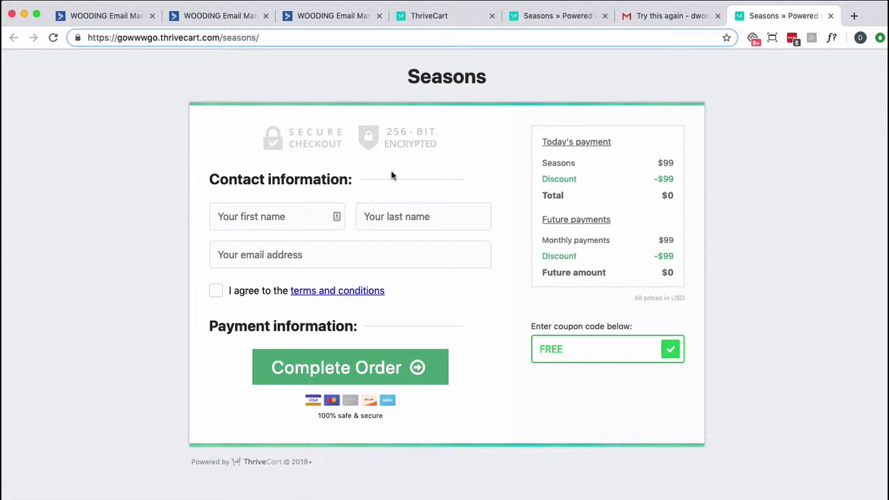
Reload the contact page to check for new activity, then select the checkout link text in the email
click(322, 20)
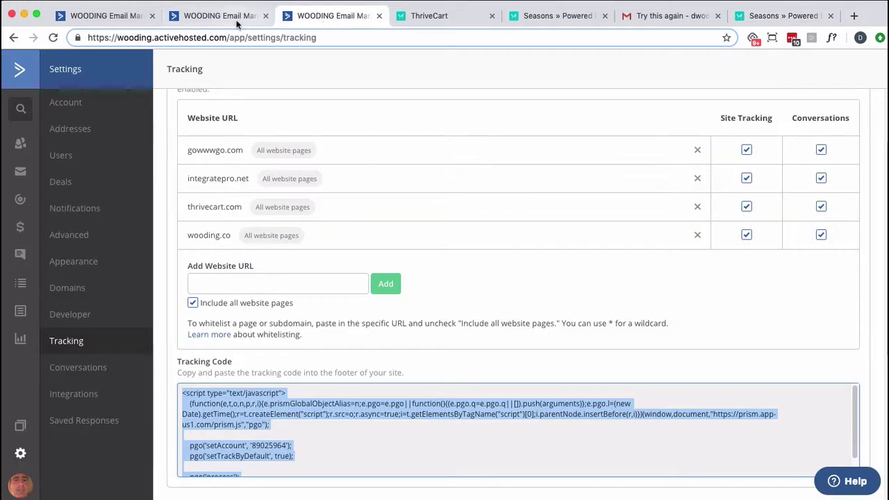
click(215, 15)
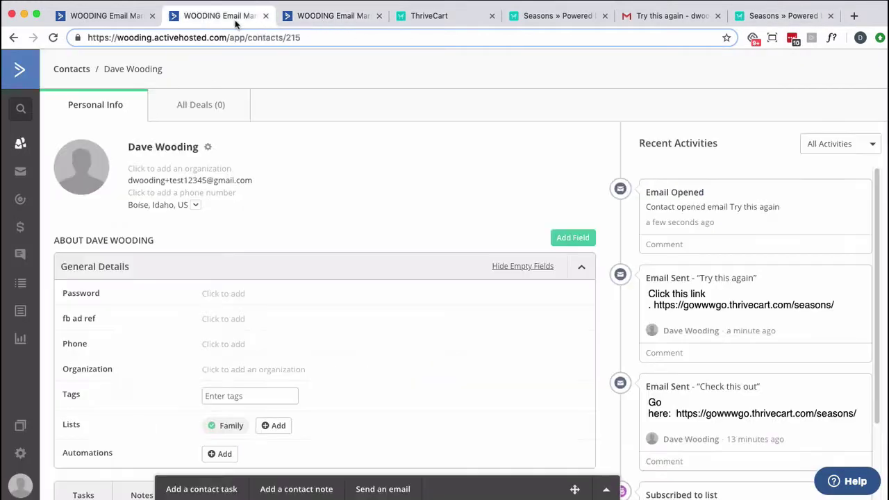
click(52, 38)
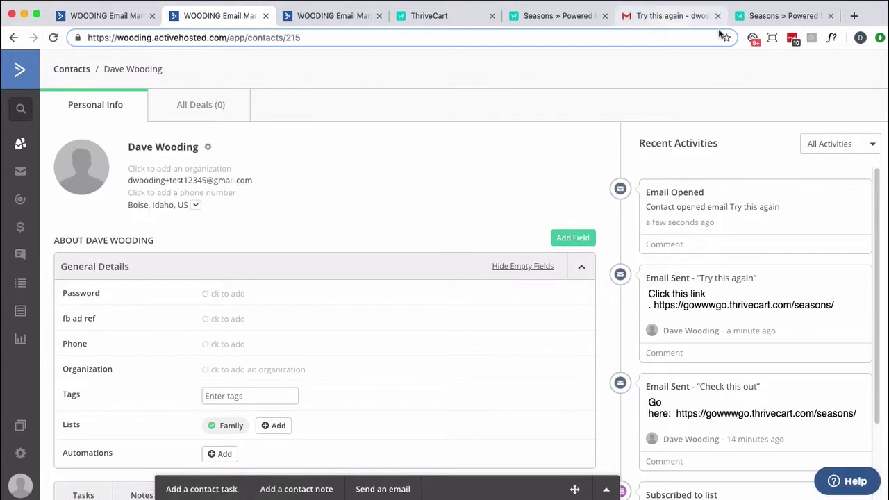
click(773, 25)
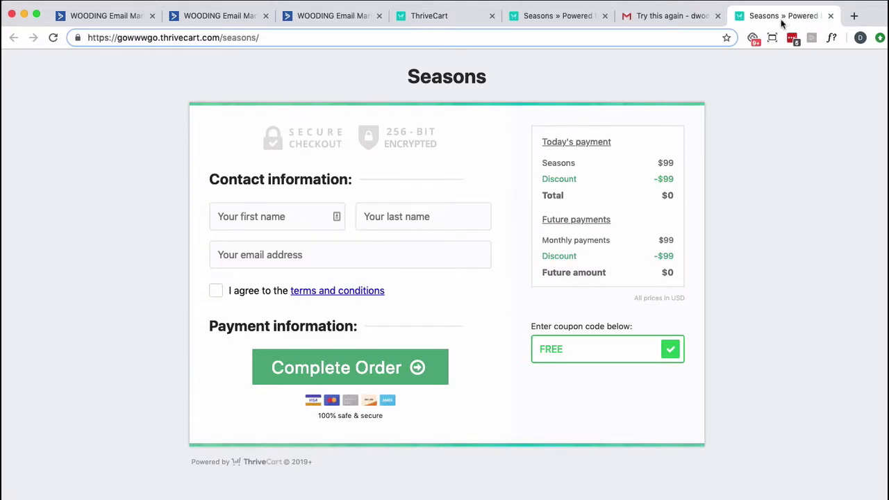
click(635, 19)
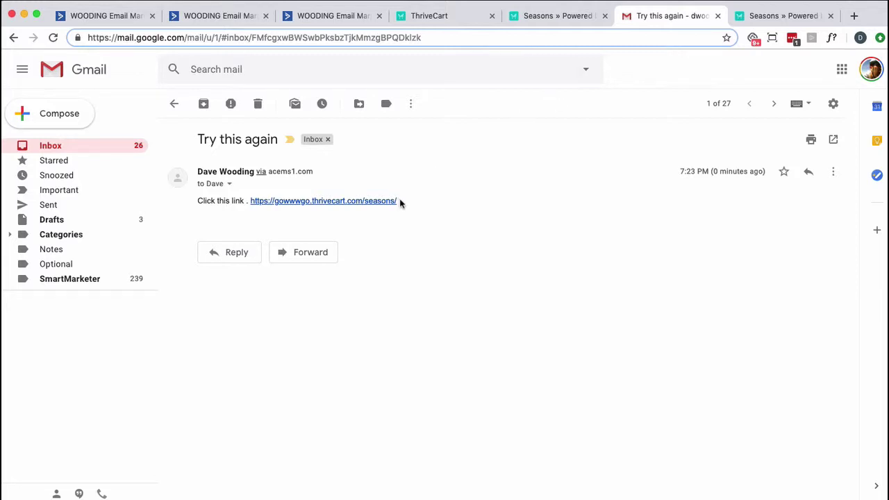
drag(282, 214, 247, 201)
key(ctrl+c)
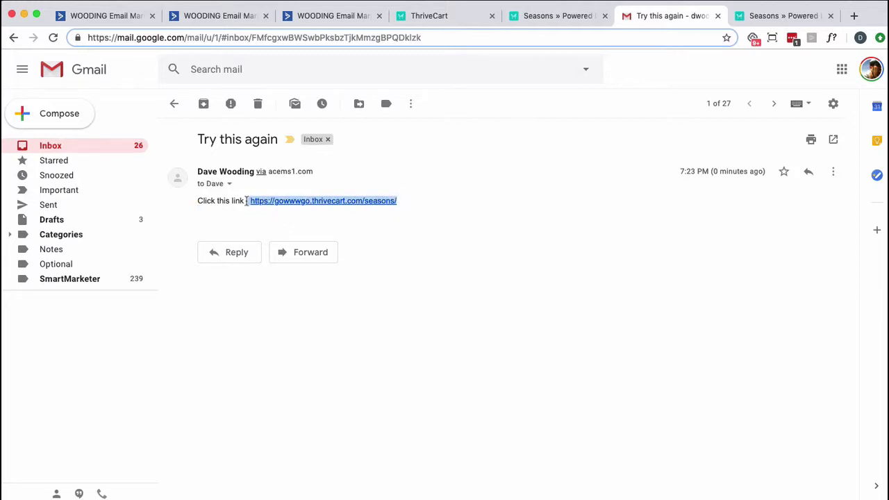
Start a new email campaign from the ActiveCampaign campaigns area
click(327, 15)
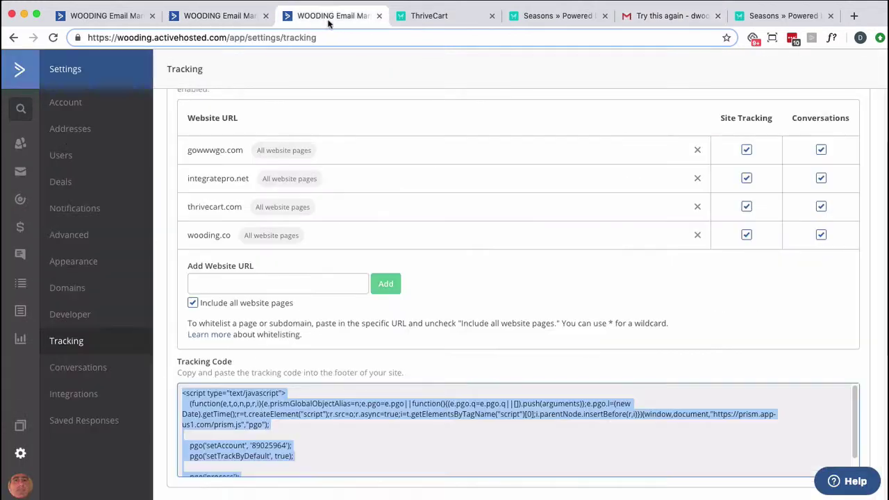
click(19, 175)
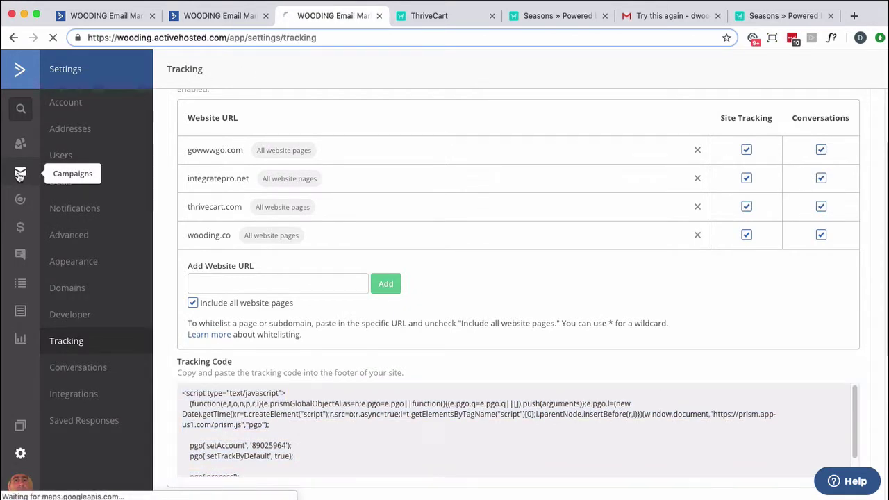
click(821, 69)
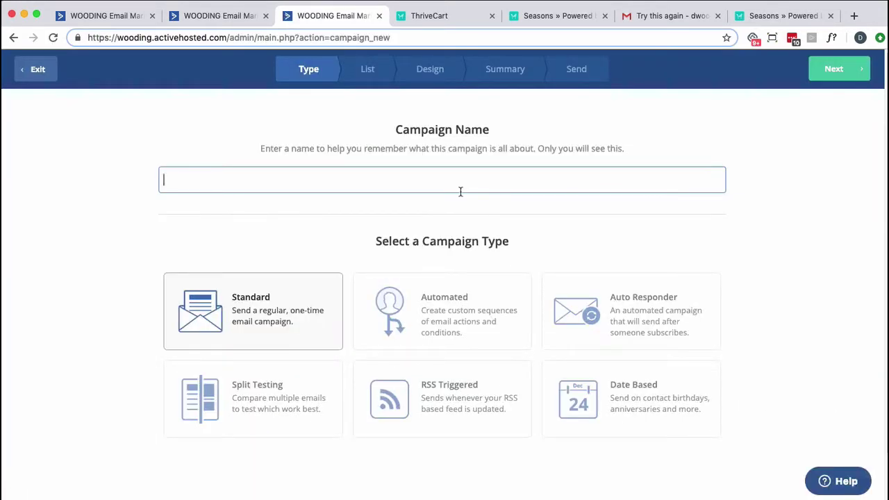
click(830, 69)
Target the Family list with a new segment matching the test contact's email address
click(373, 248)
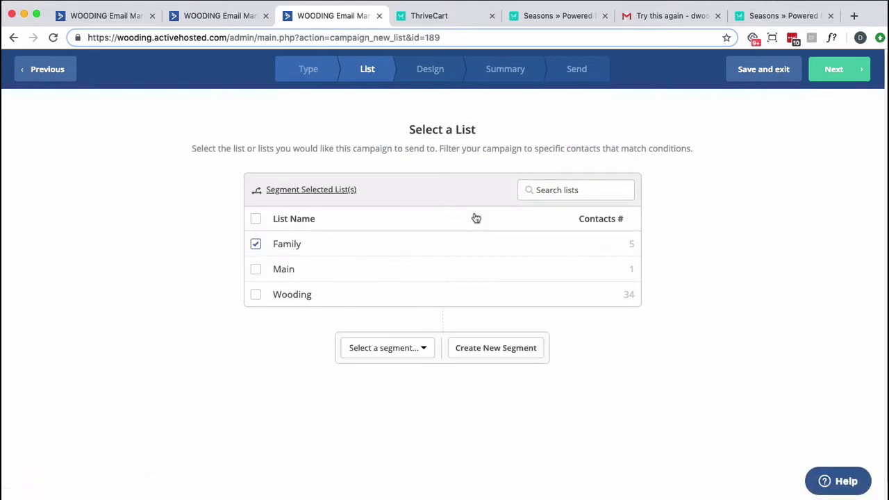
click(422, 347)
click(407, 389)
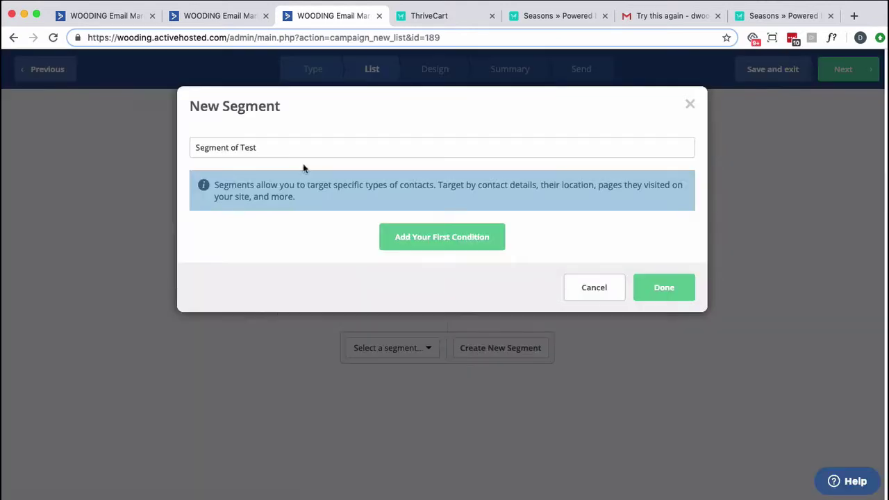
click(404, 231)
click(293, 199)
click(239, 240)
click(240, 254)
click(560, 200)
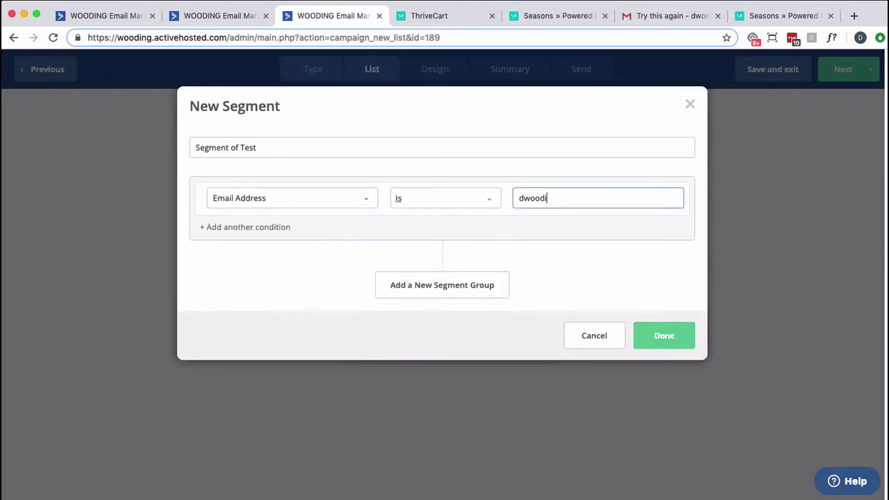
click(677, 343)
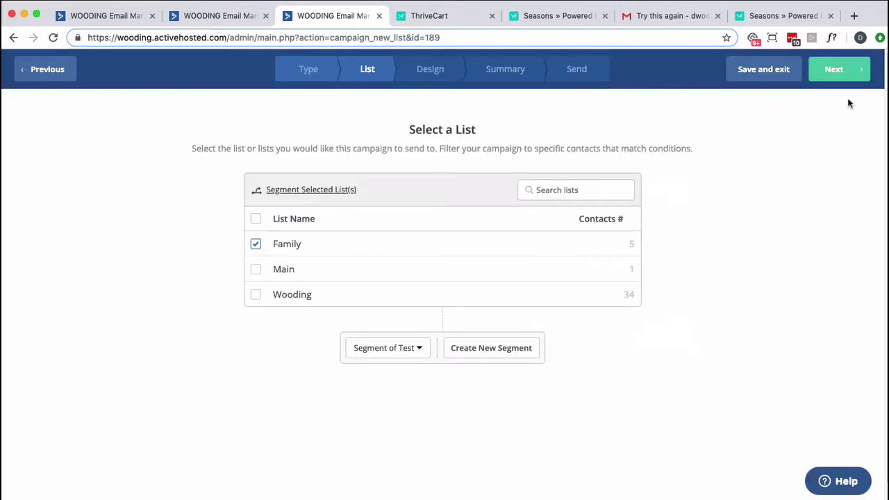
Base the campaign on the past 'E1 - Can I help you?' email with subject 'Test'
click(833, 70)
click(141, 157)
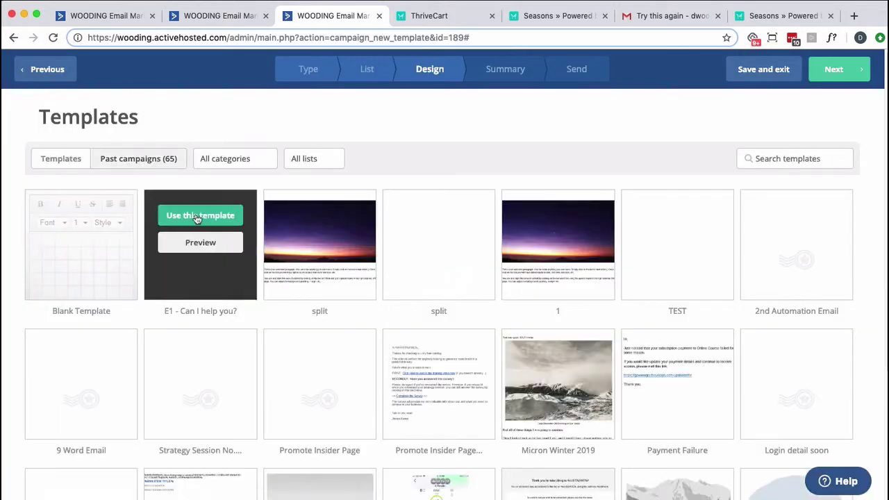
click(200, 217)
click(318, 178)
text(Test)
click(573, 236)
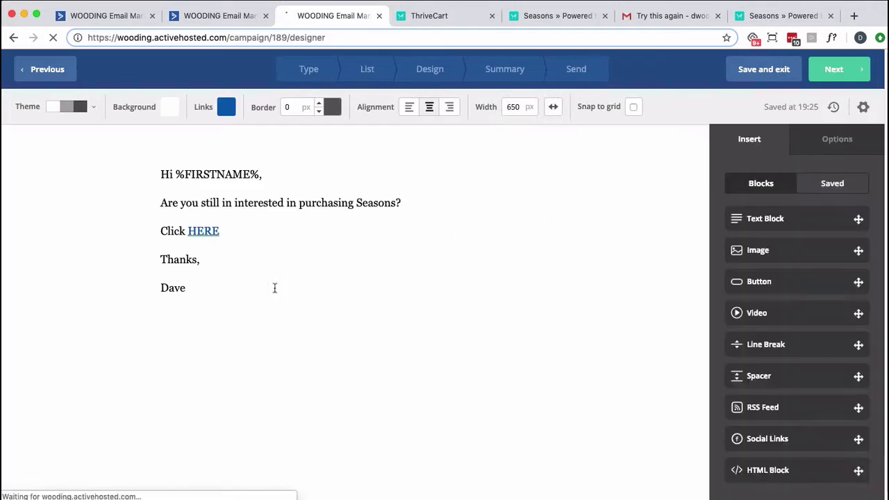
Replace the body with 'Click' and a linked Seasons checkout URL, then continue to Summary
drag(206, 280, 157, 196)
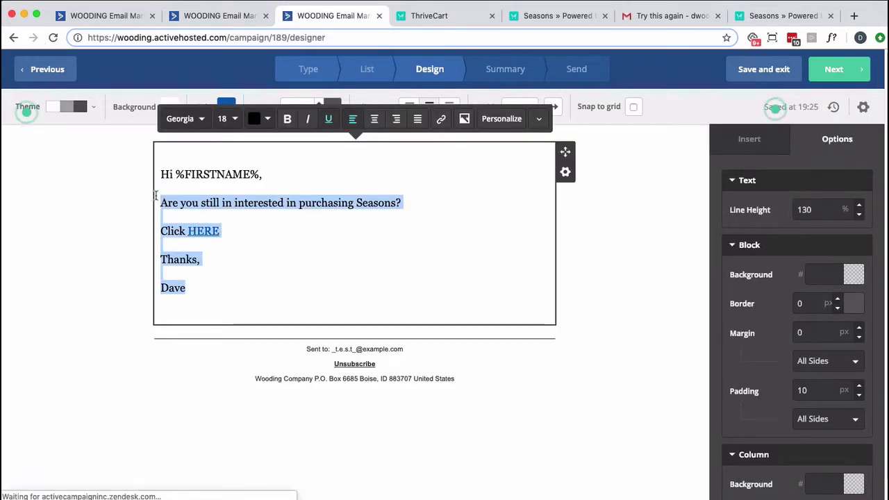
text(Click)
key(ctrl+v)
drag(401, 203, 190, 202)
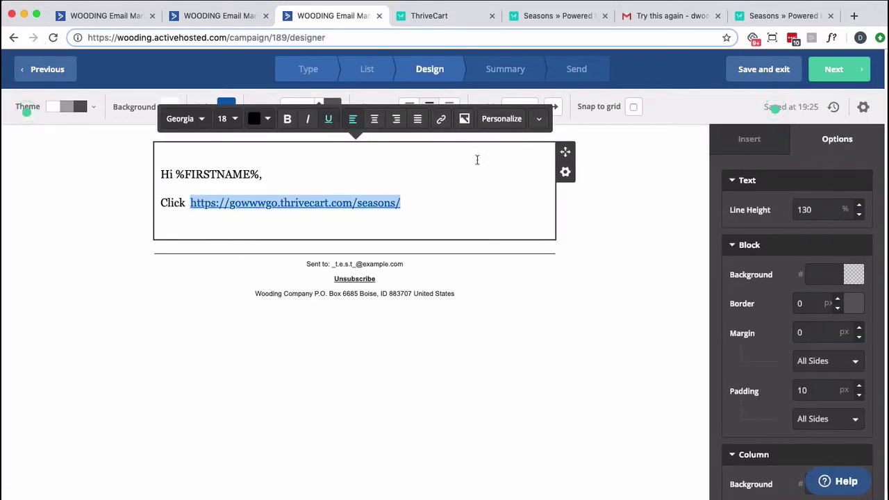
click(440, 119)
click(588, 247)
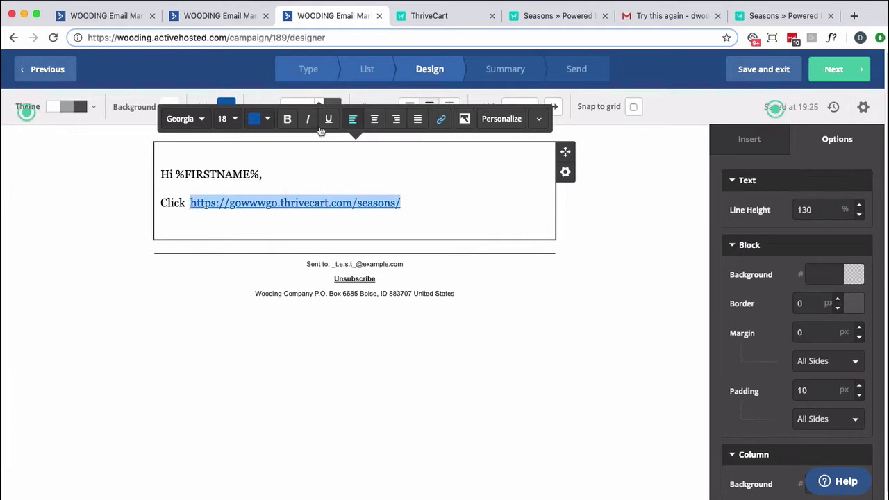
click(822, 77)
scroll(683, 234, down, 3)
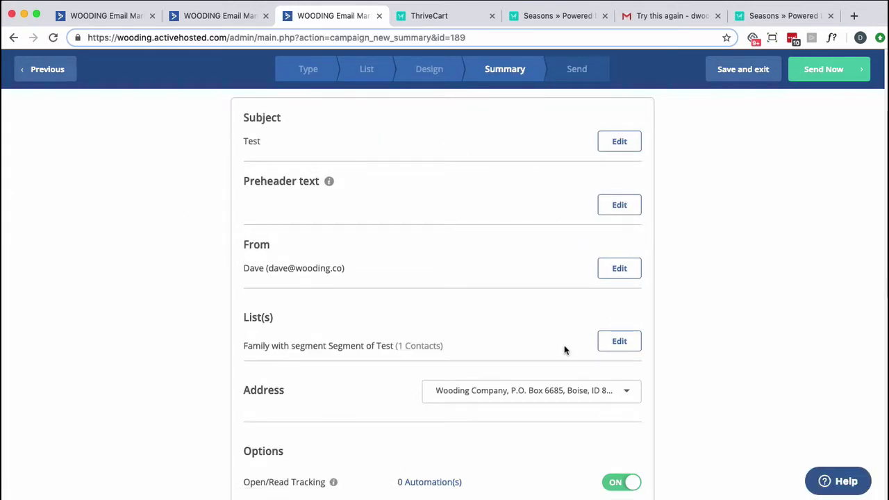
Send the Test campaign now, confirming with Send Campaign Now
scroll(566, 348, down, 10)
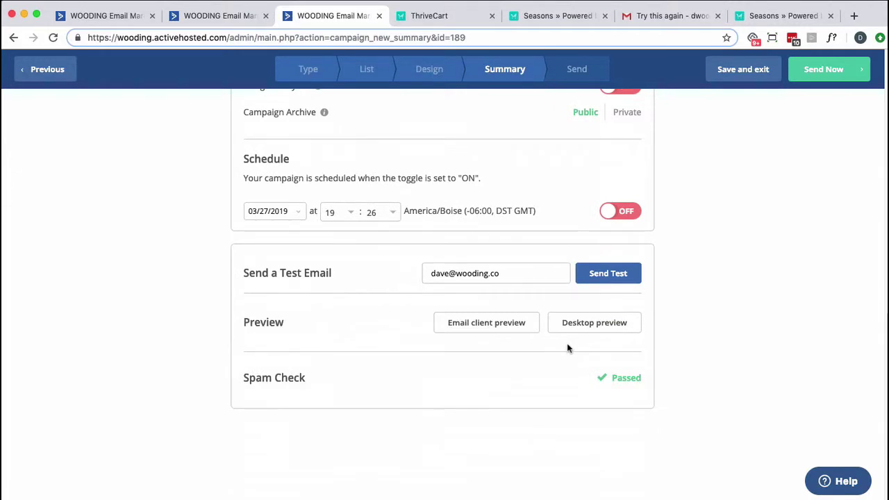
scroll(567, 347, up, 3)
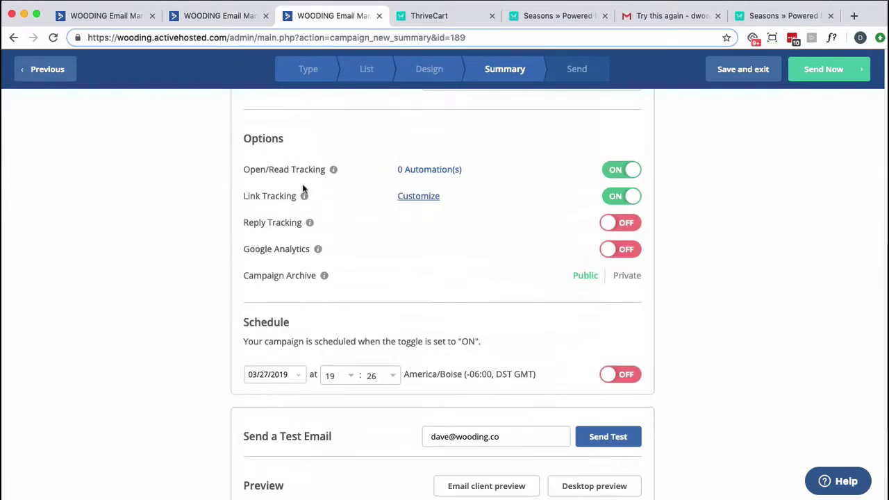
click(826, 69)
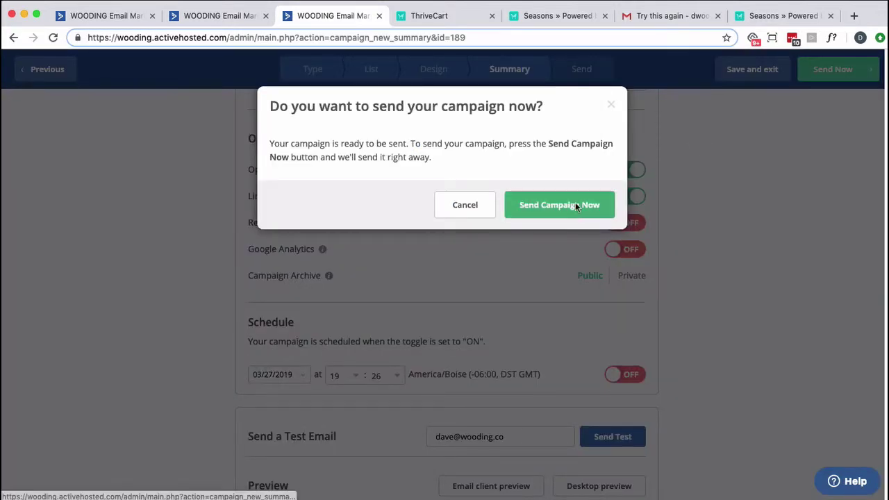
click(575, 203)
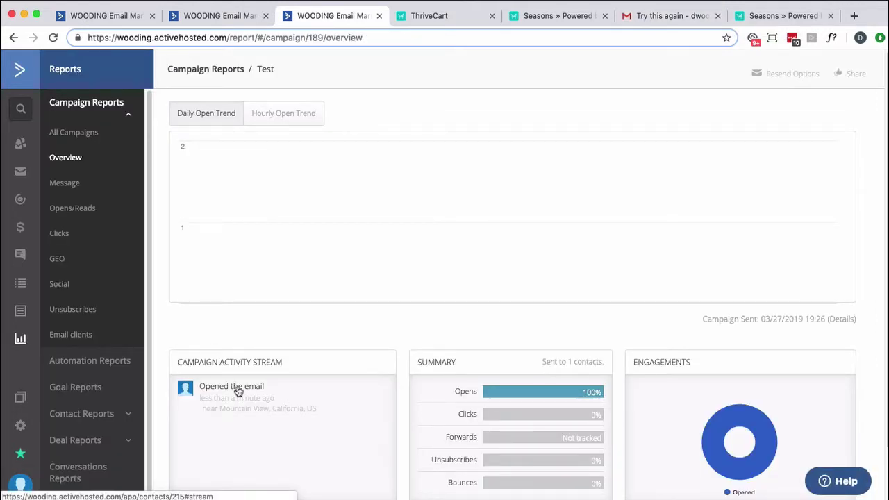
Find the Test email under Gmail's Optional label, follow its Seasons checkout link, and return to the contact
click(649, 15)
click(61, 148)
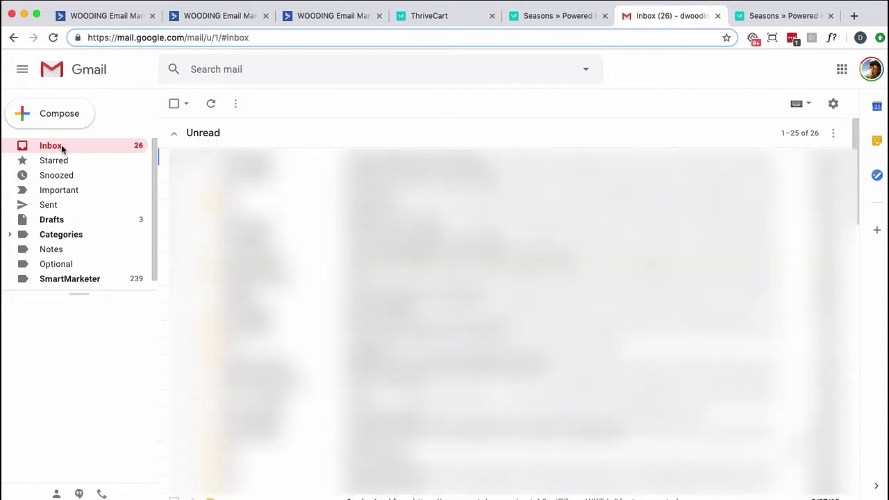
click(54, 37)
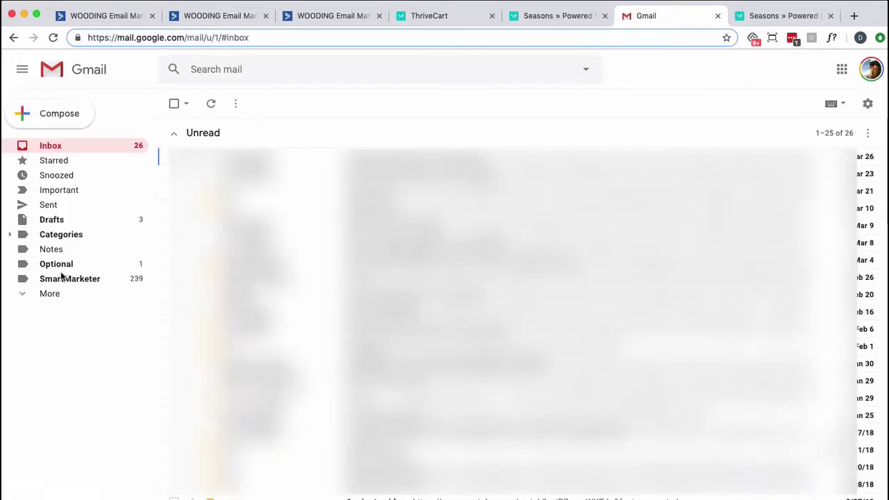
click(63, 265)
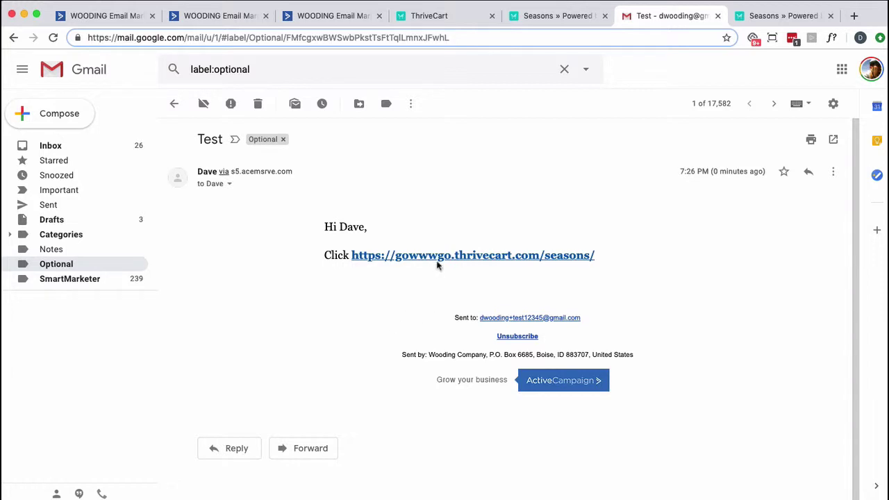
click(438, 258)
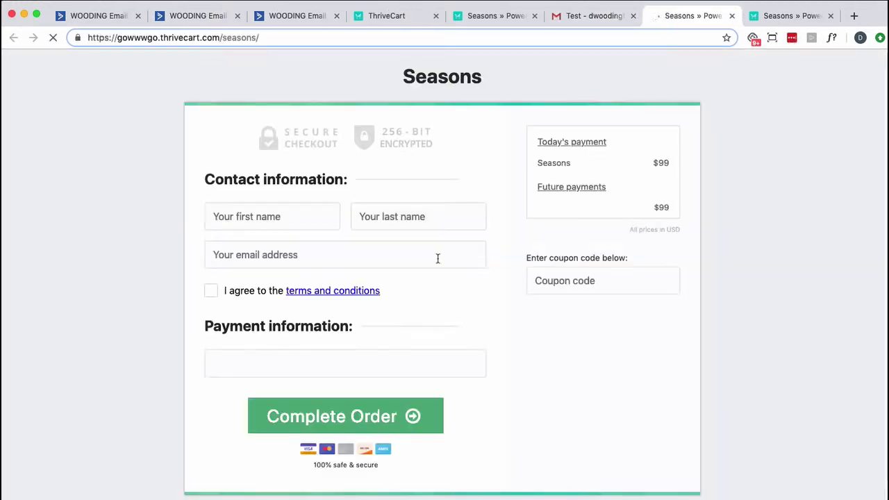
click(211, 22)
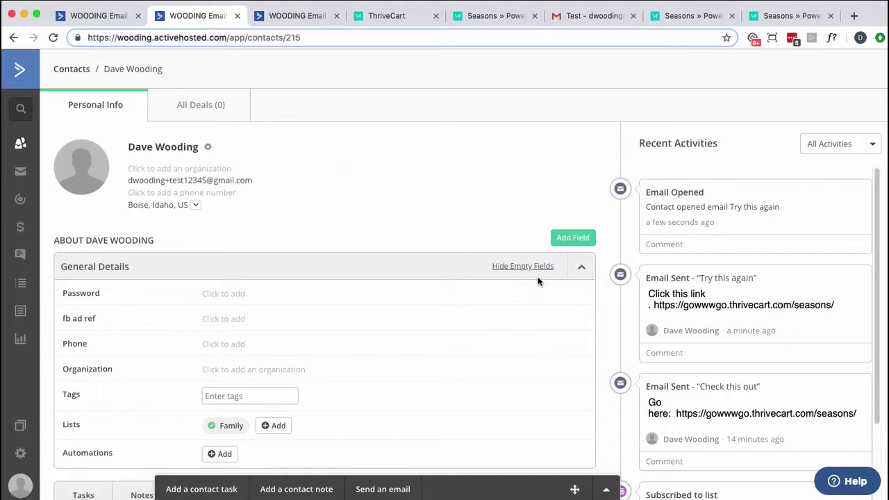
Reload the contact's Recent Activities, then view the Test campaign report showing 100% opens and clicks
key(super+r)
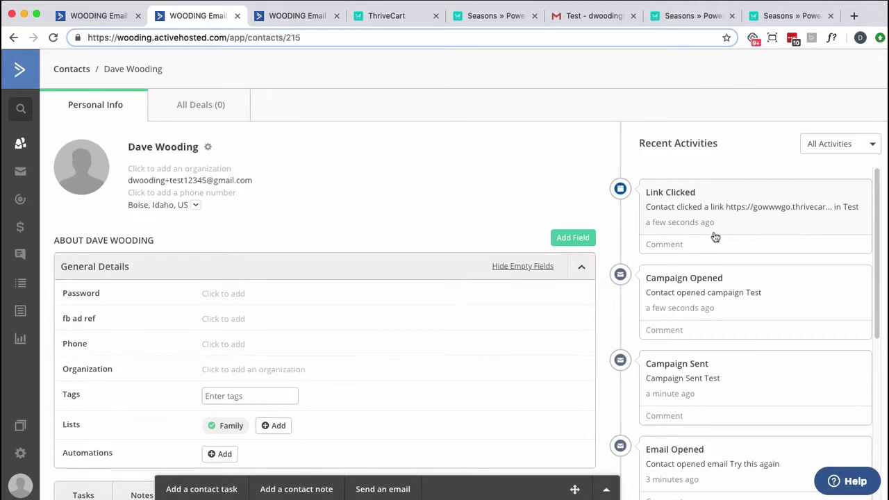
scroll(648, 340, down, 3)
scroll(651, 336, up, 3)
click(292, 16)
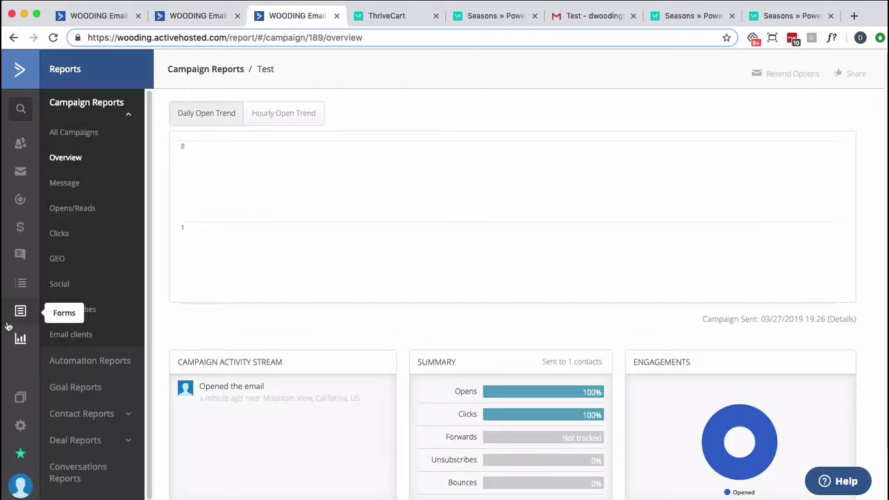
In Settings > Tracking, add gowwwgo.thrivecart.com/* as a whitelisted website URL
click(20, 427)
click(75, 347)
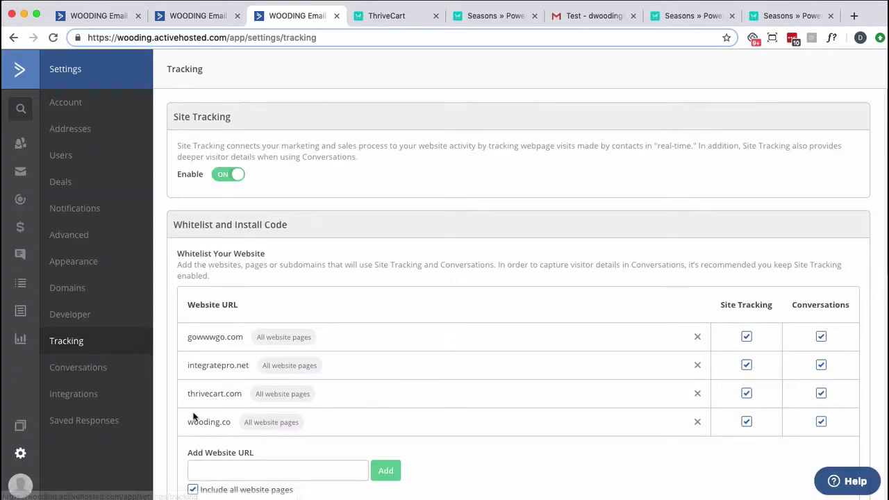
click(691, 16)
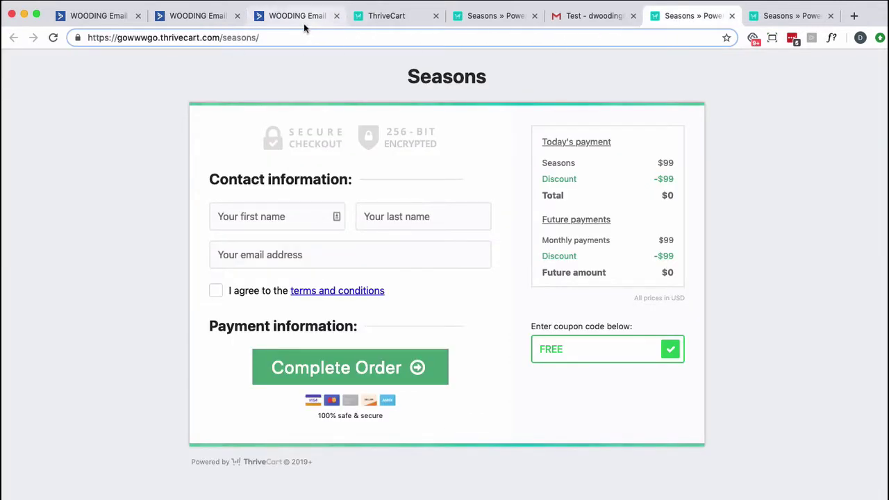
click(209, 23)
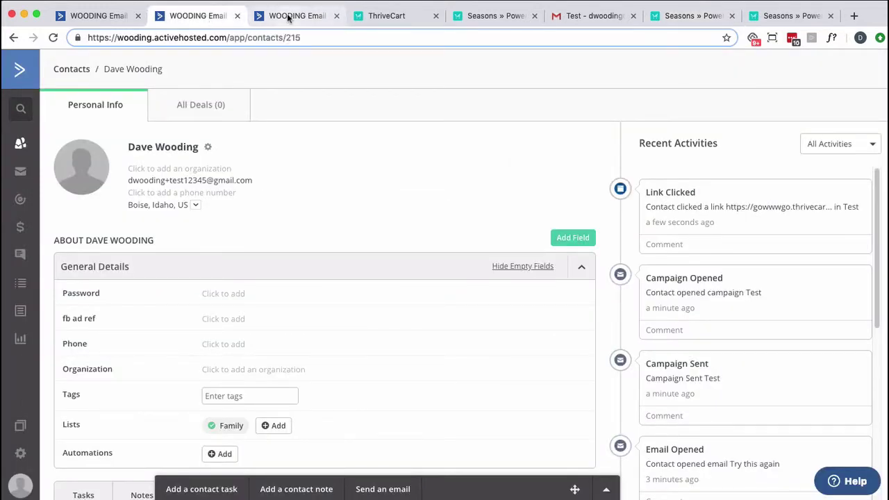
click(287, 17)
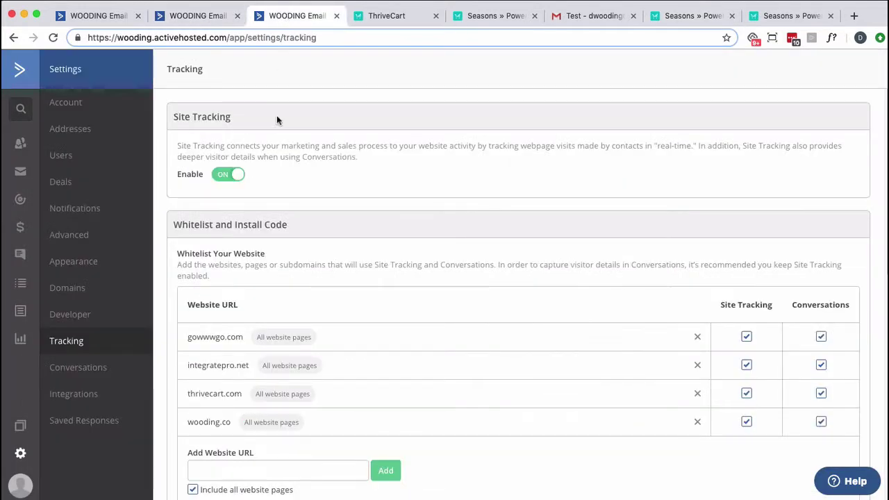
click(219, 470)
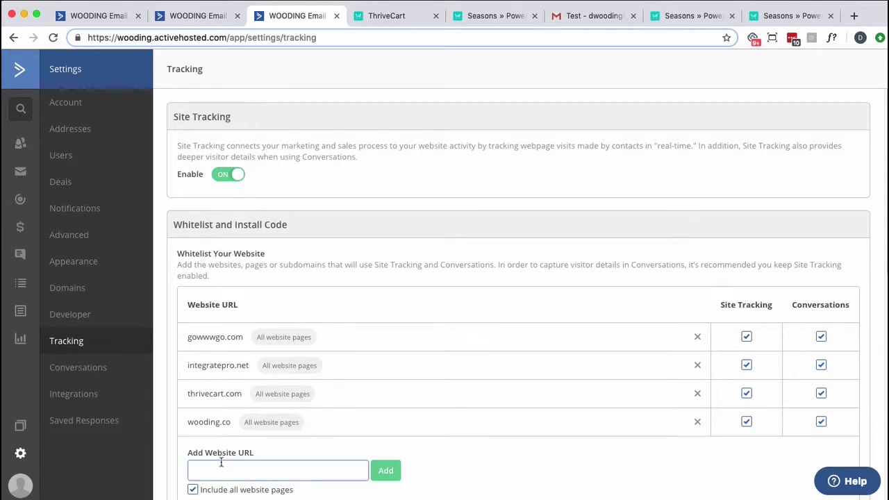
text(gowww)
text(go.com)
text(thri)
text(ve)
text(cart.)
text(com/*)
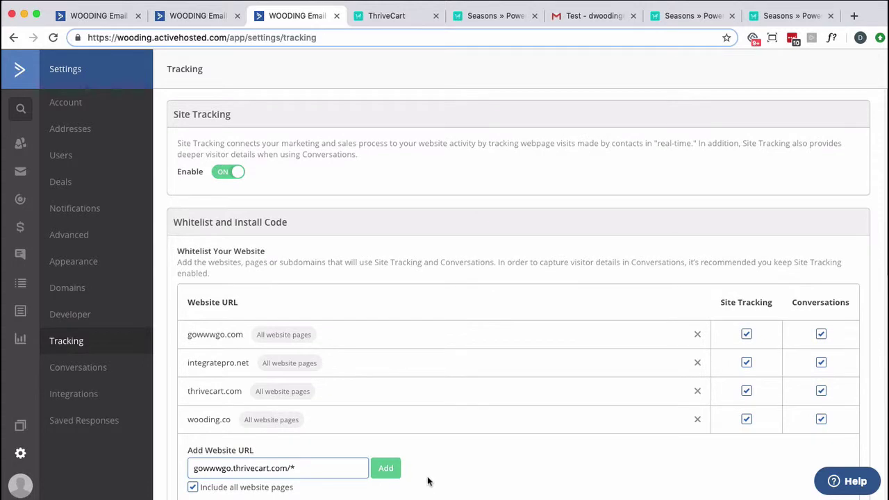
key(Return)
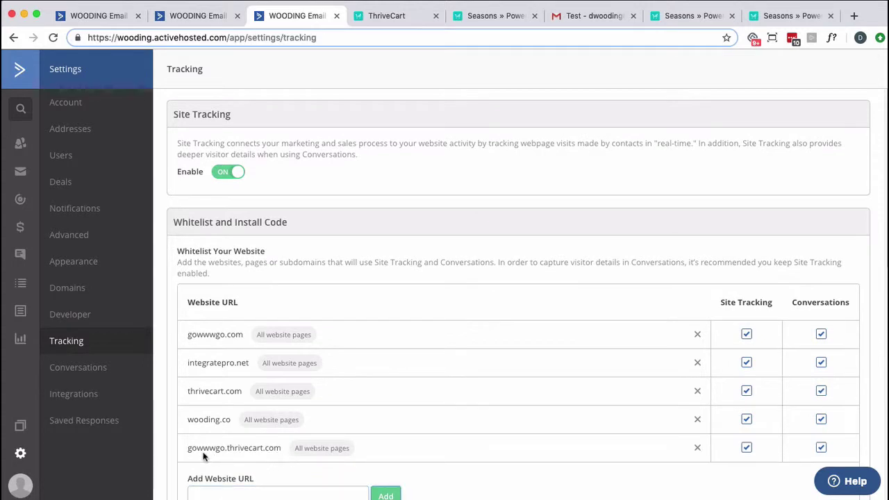
Revisit the Seasons checkout via the Test email link and reload the contact until Site Visited appears
click(568, 18)
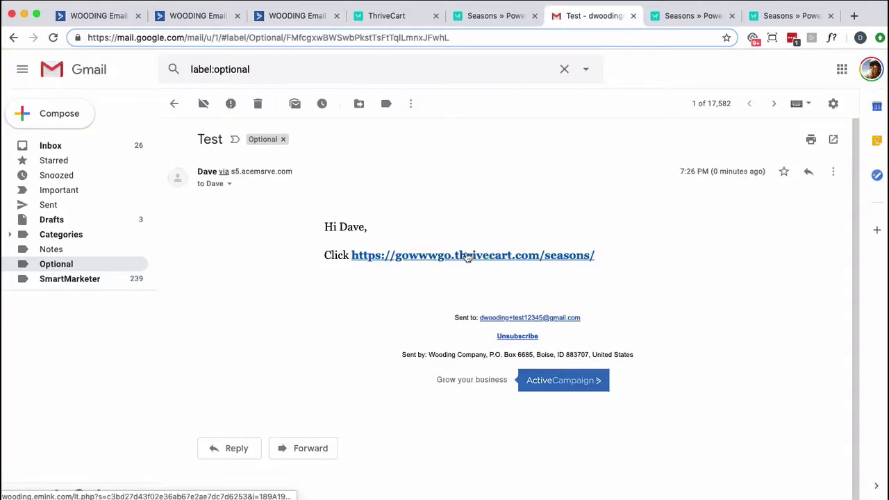
click(465, 255)
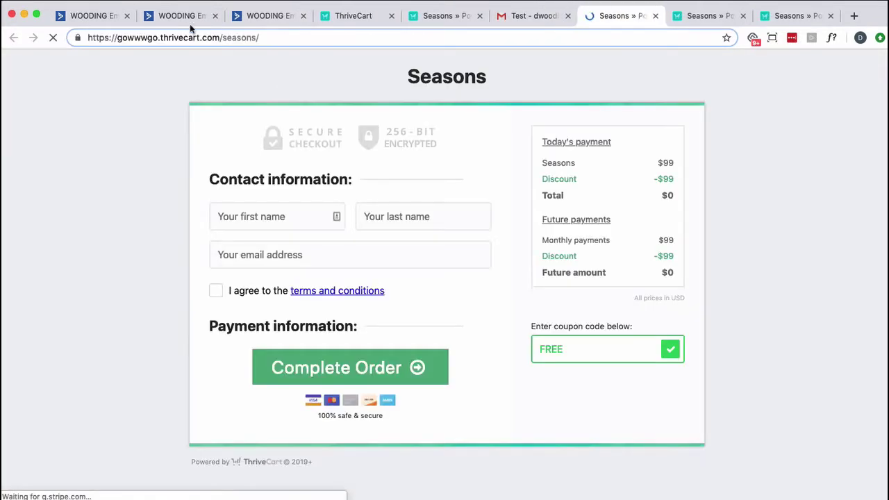
click(188, 18)
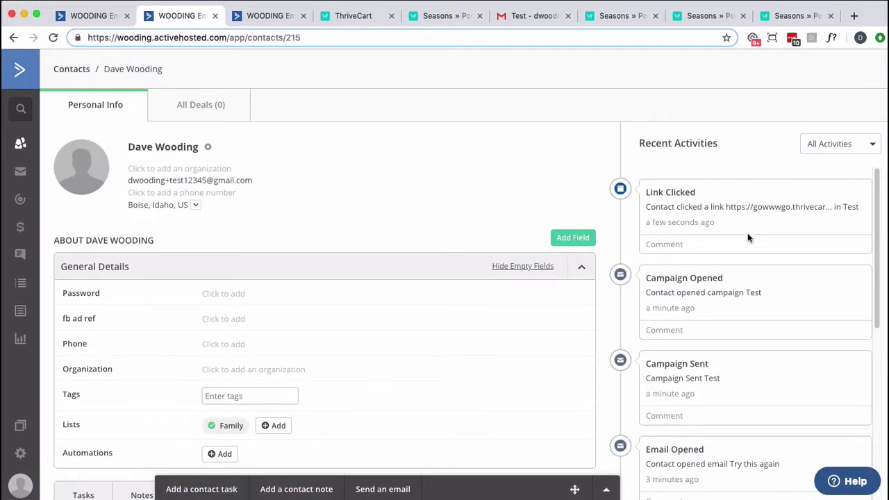
key(super+r)
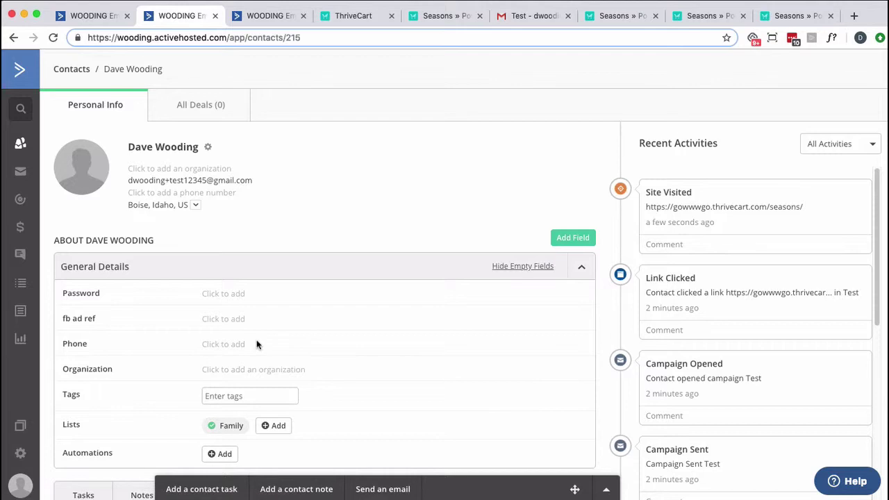
click(53, 38)
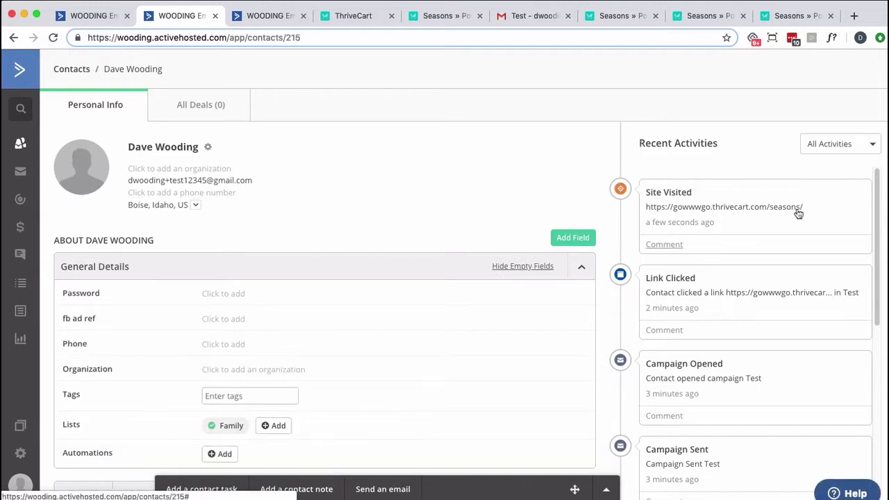
drag(819, 211, 659, 200)
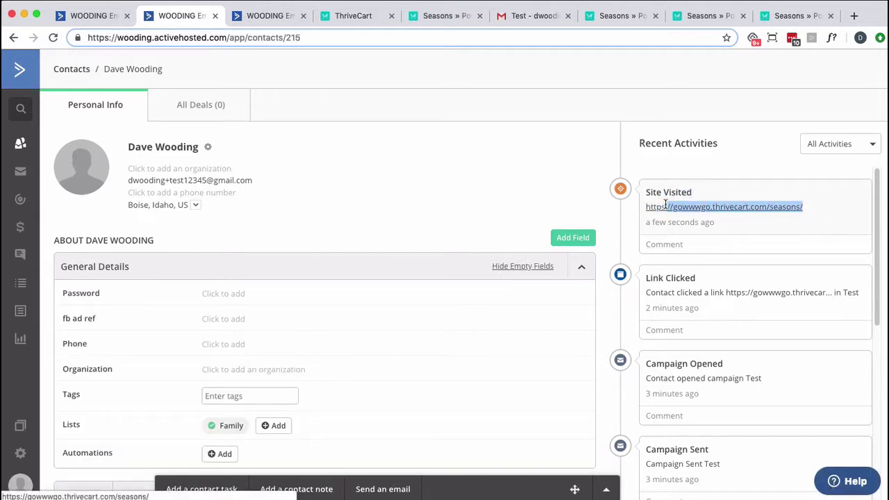
click(639, 213)
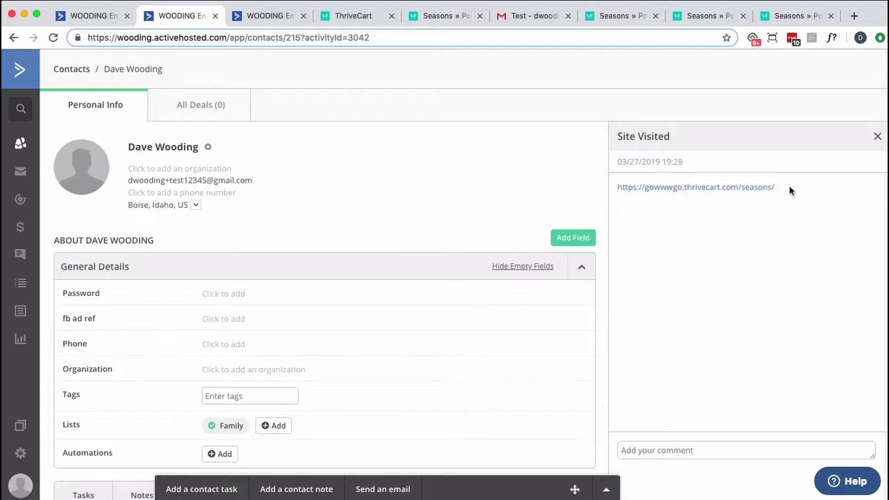
right_click(764, 187)
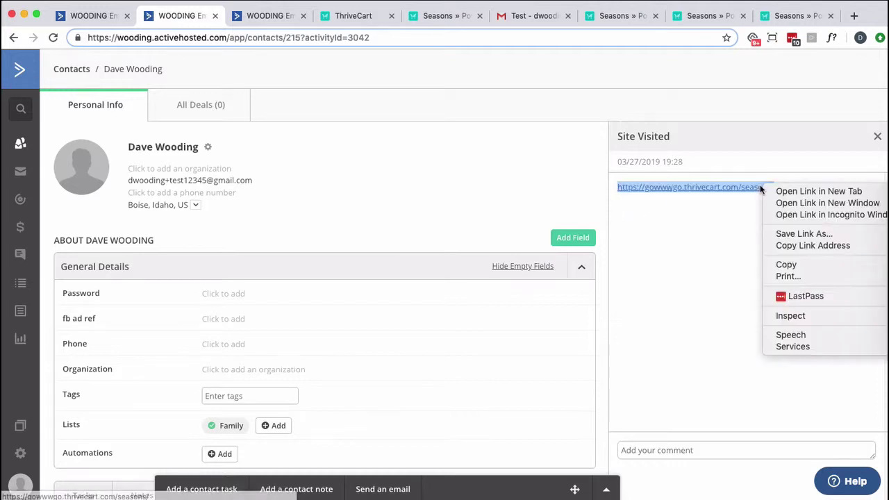
click(784, 247)
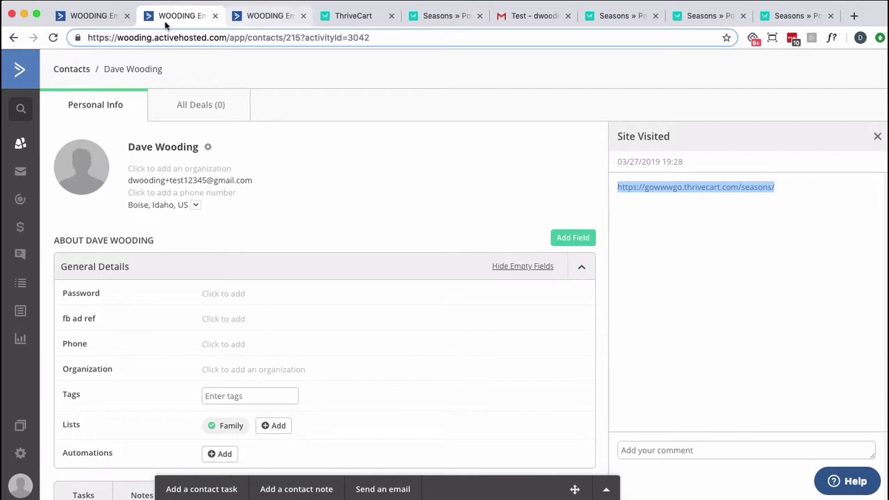
click(87, 15)
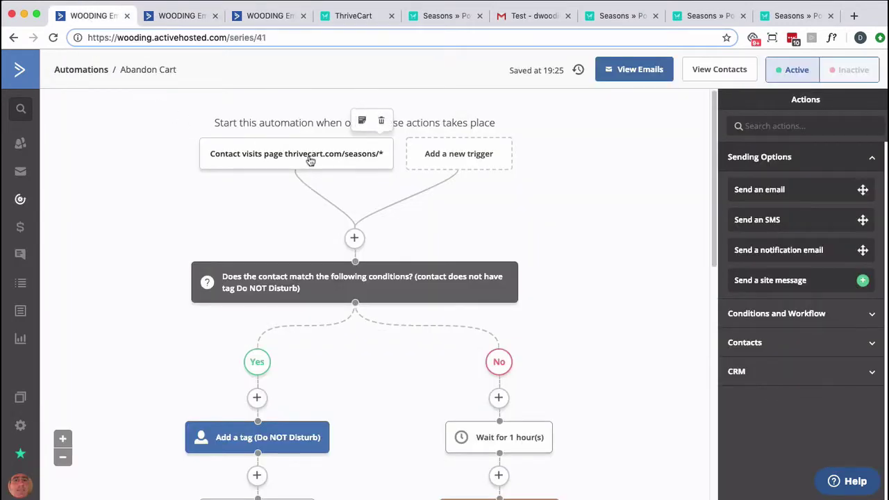
Review the existing page-visit trigger's domain list, then delete that trigger
click(307, 155)
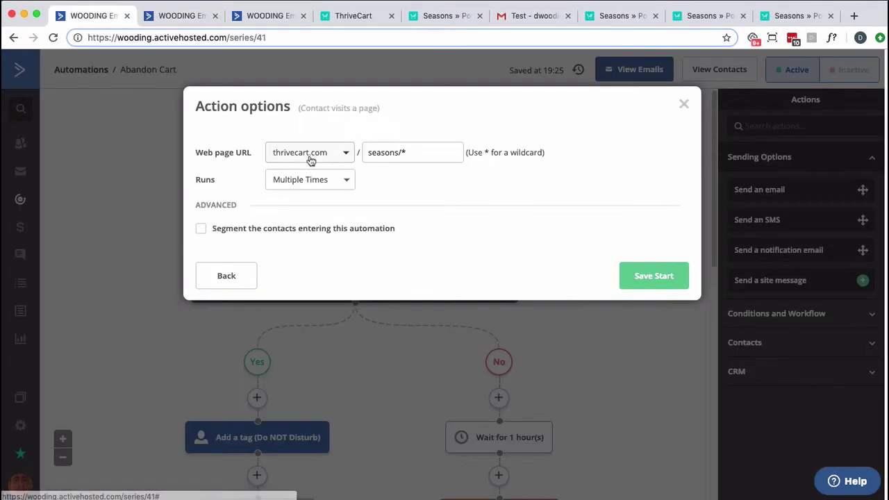
click(347, 153)
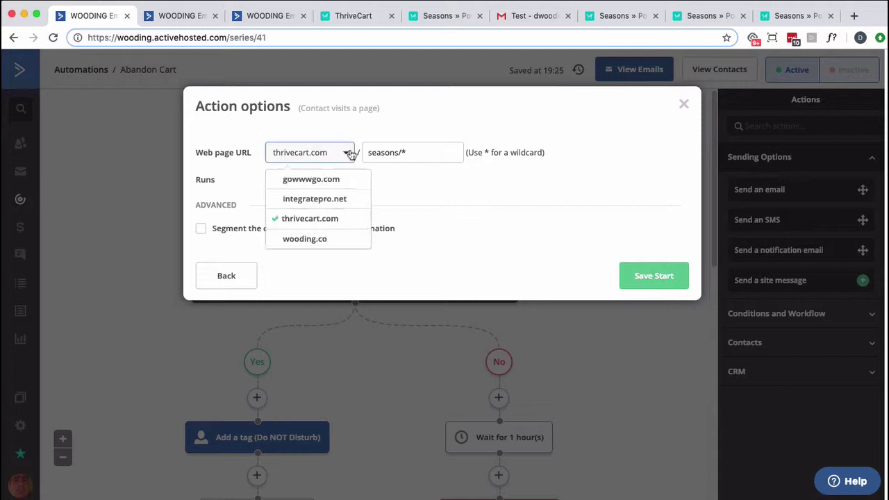
click(416, 203)
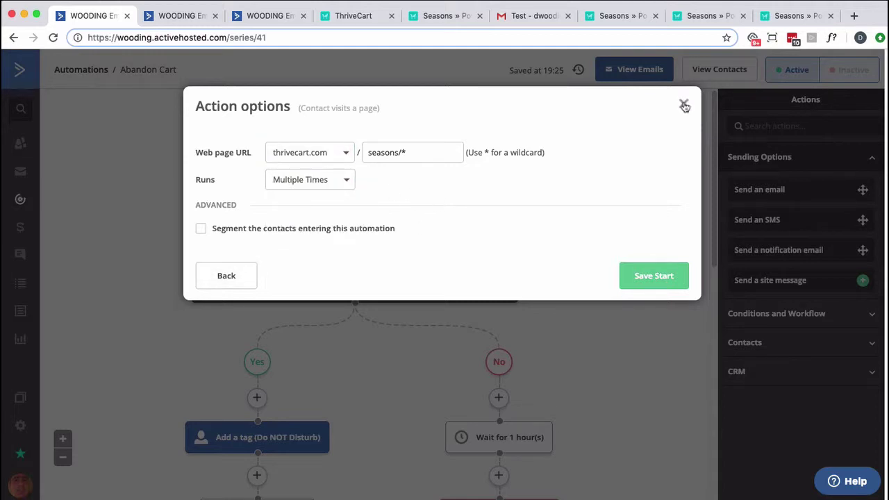
click(683, 104)
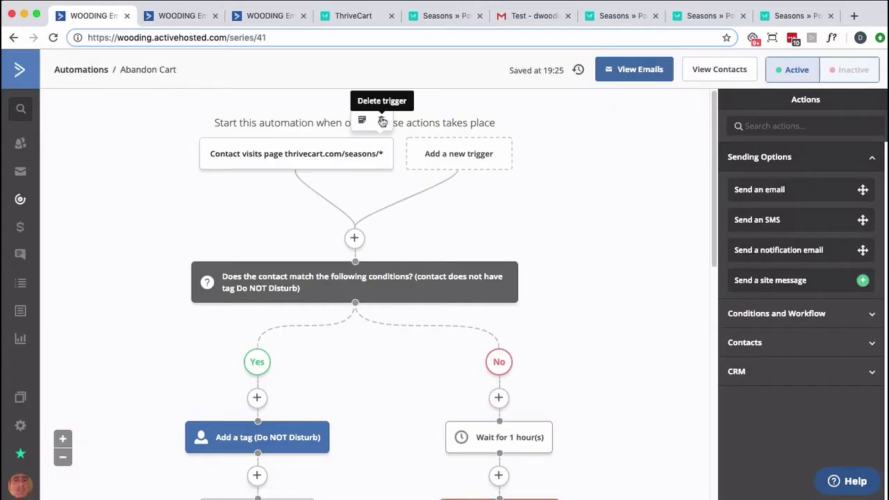
click(380, 120)
click(551, 108)
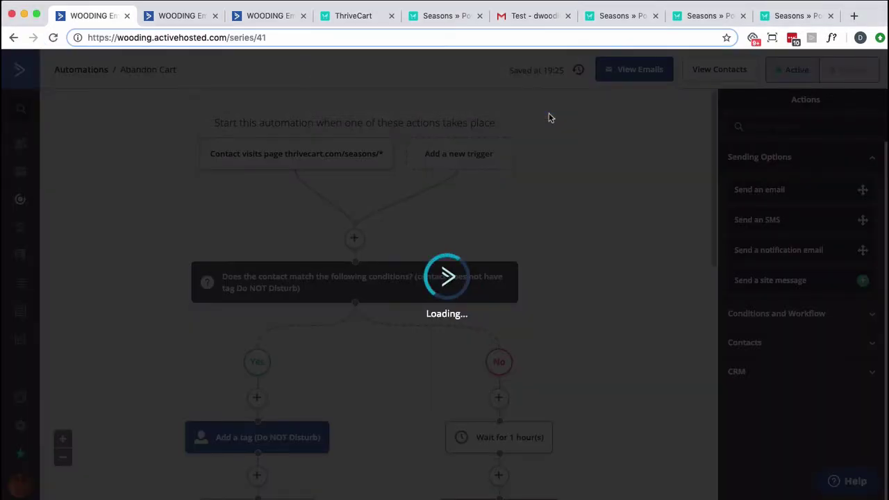
Start a 'Web page is visited' trigger on thrivecart.com, then close it without adding it
click(361, 125)
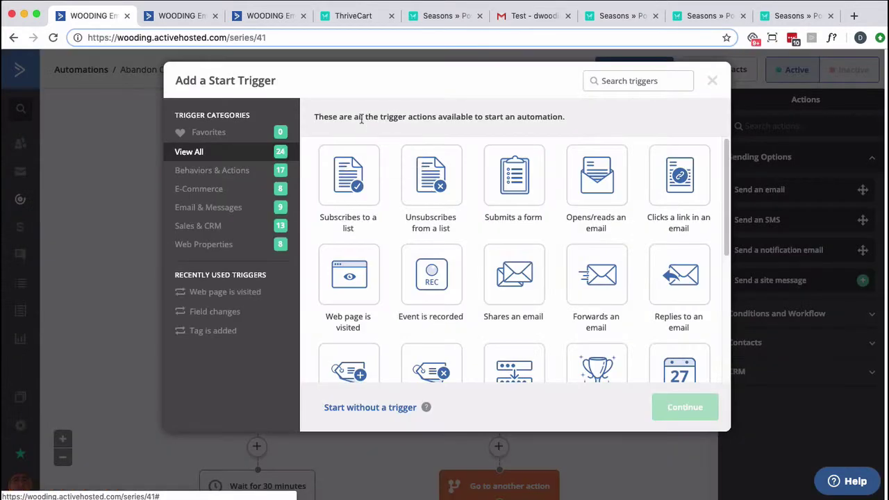
click(345, 260)
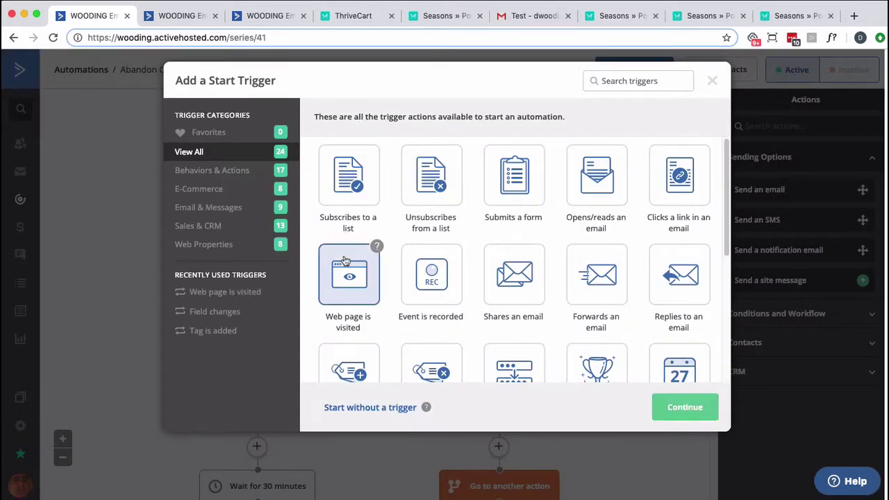
click(664, 404)
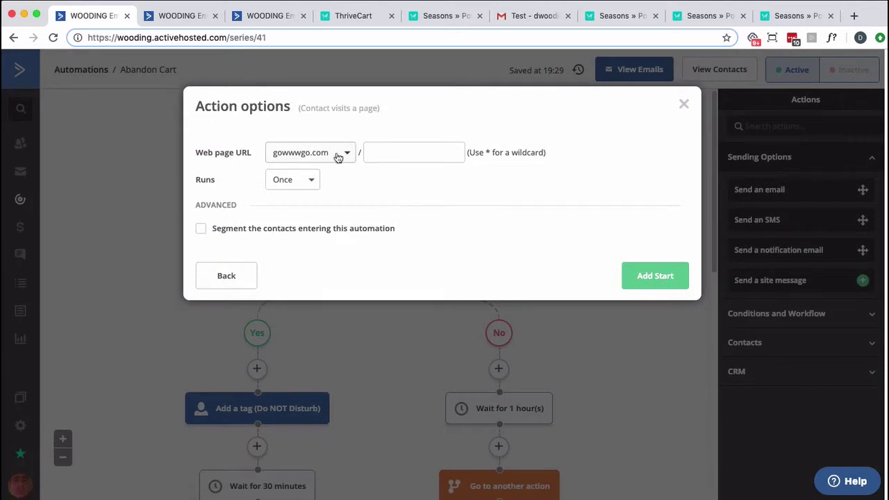
click(338, 155)
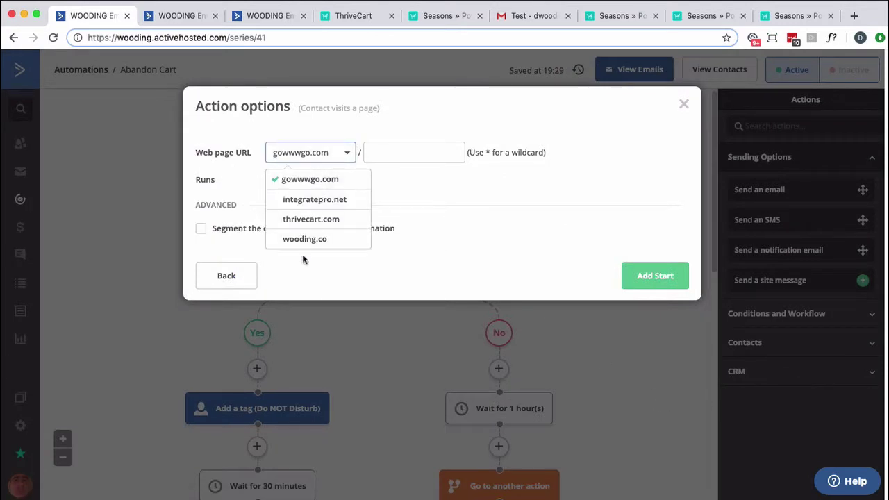
click(310, 219)
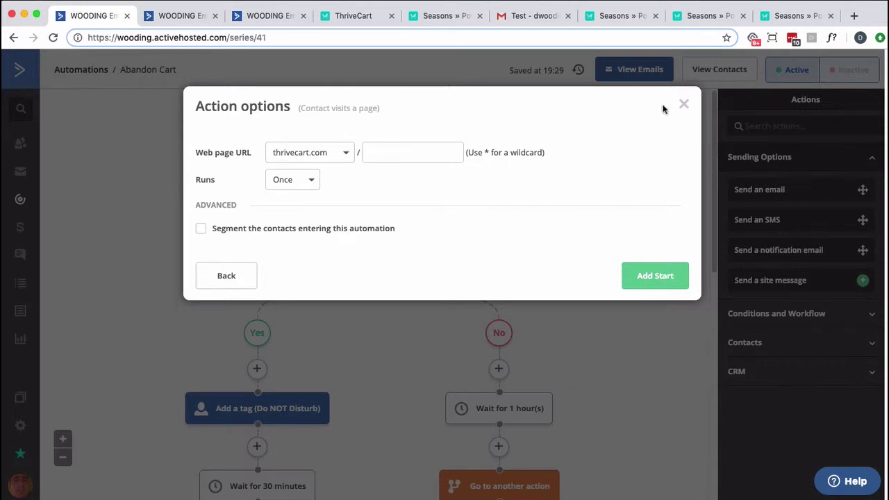
click(683, 105)
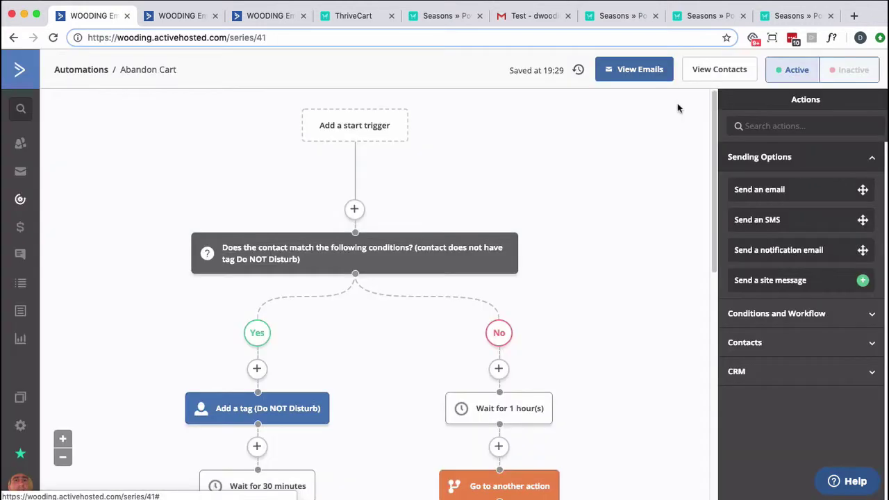
Reopen the Abandon Cart automation and begin a 'Web page is visited' trigger on gowwwgo.thrivecart.com
click(18, 201)
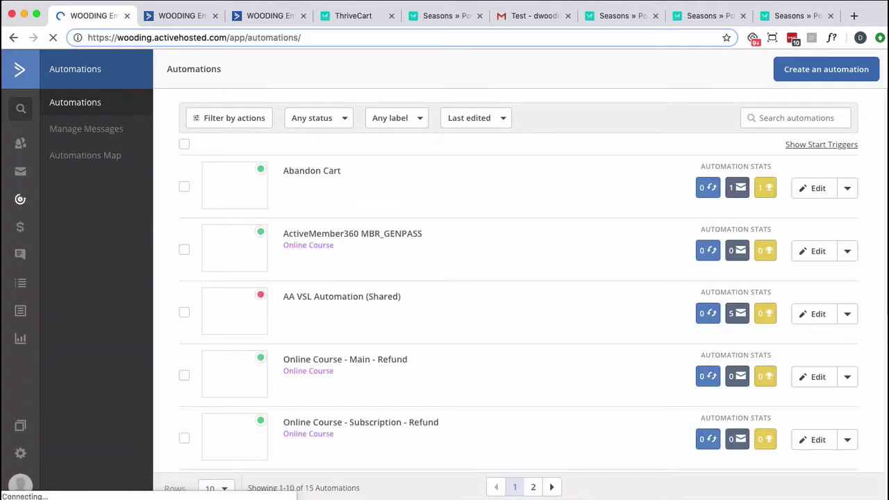
click(306, 178)
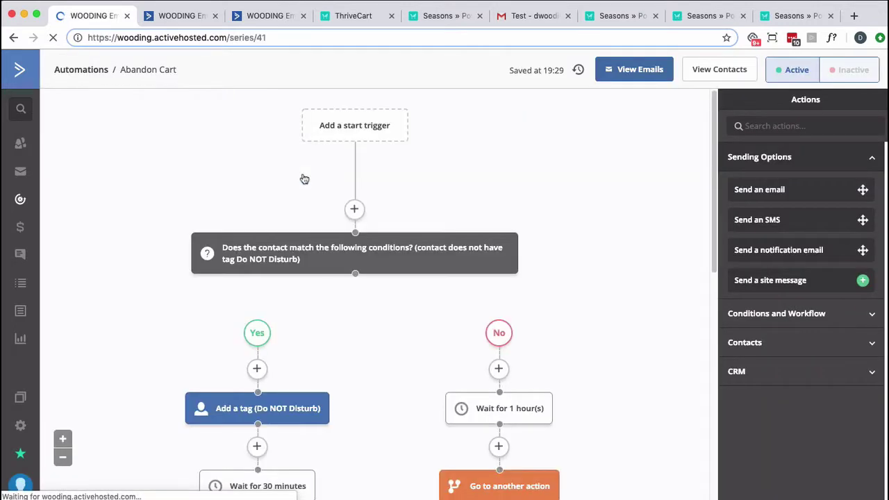
click(341, 129)
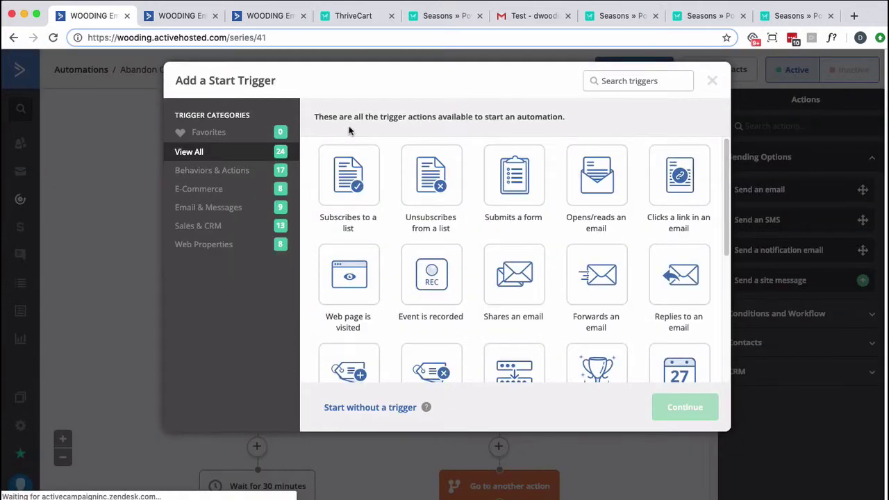
click(354, 277)
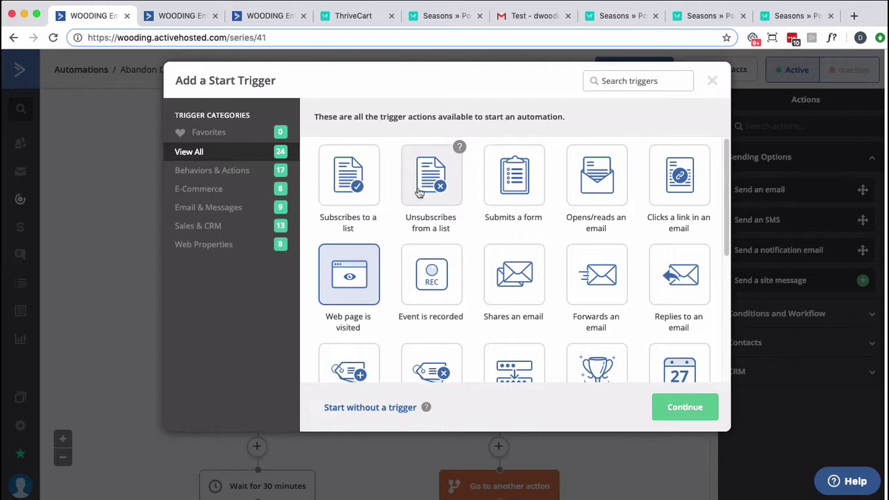
click(681, 407)
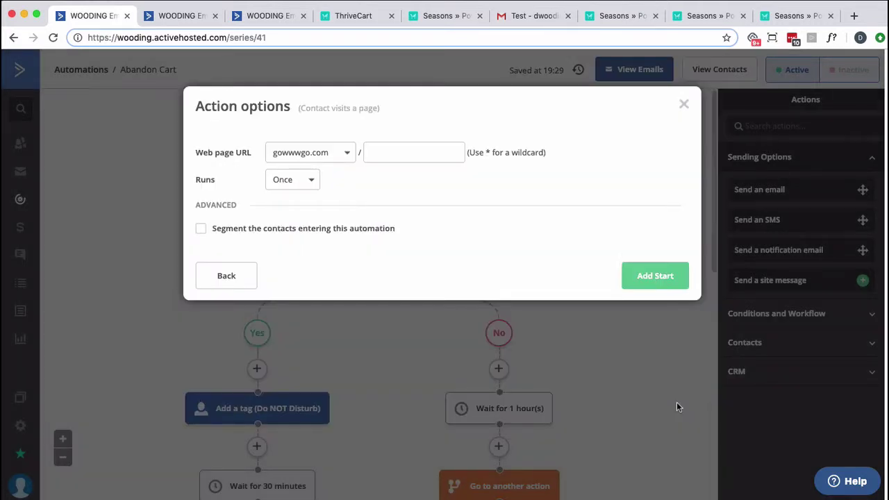
click(333, 154)
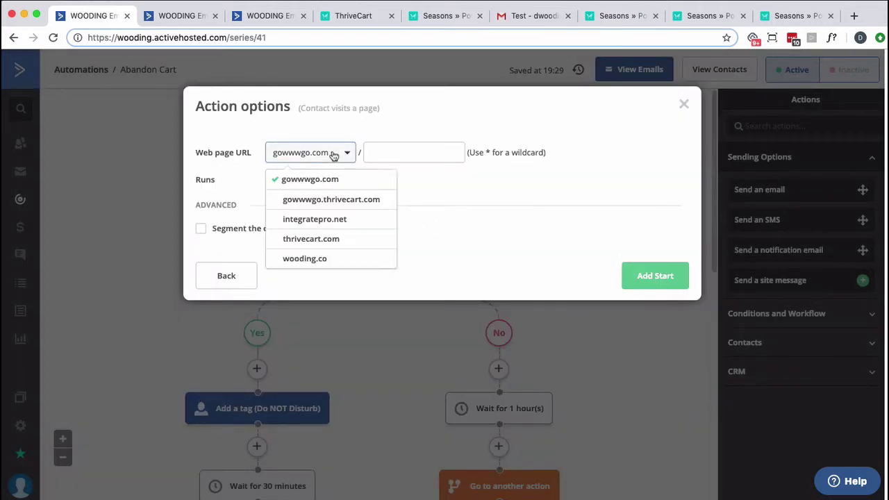
click(323, 199)
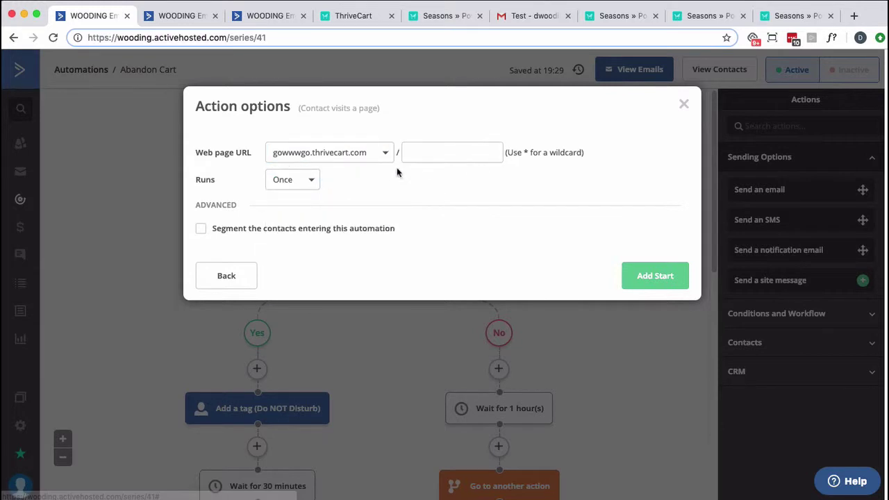
Set the page path to seasons/* and Runs to Multiple Times, then add the start trigger
click(411, 151)
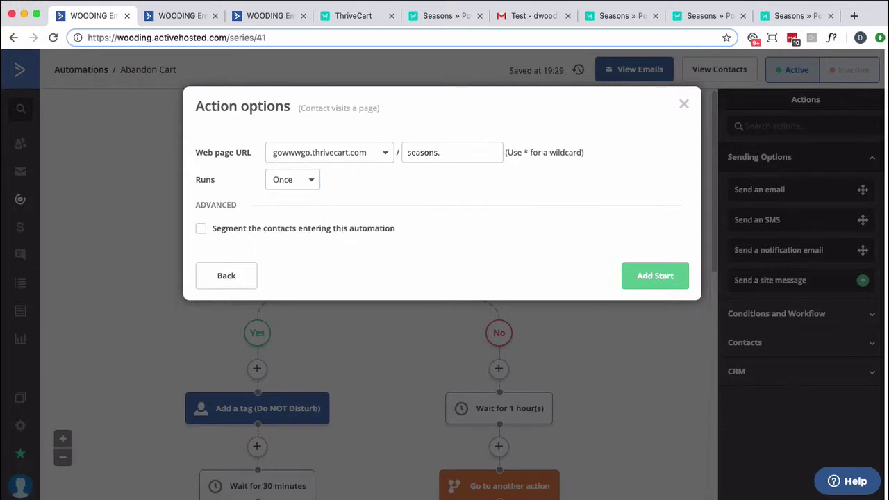
text(seasons/*)
click(304, 182)
click(295, 227)
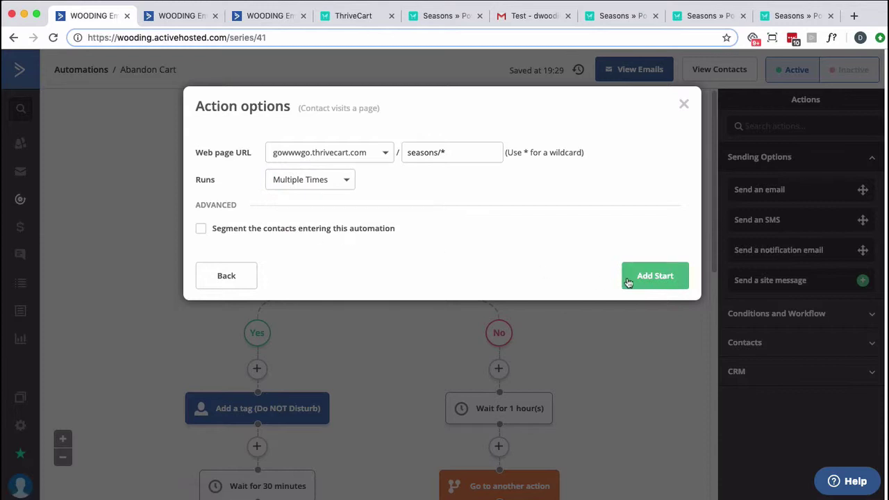
click(631, 278)
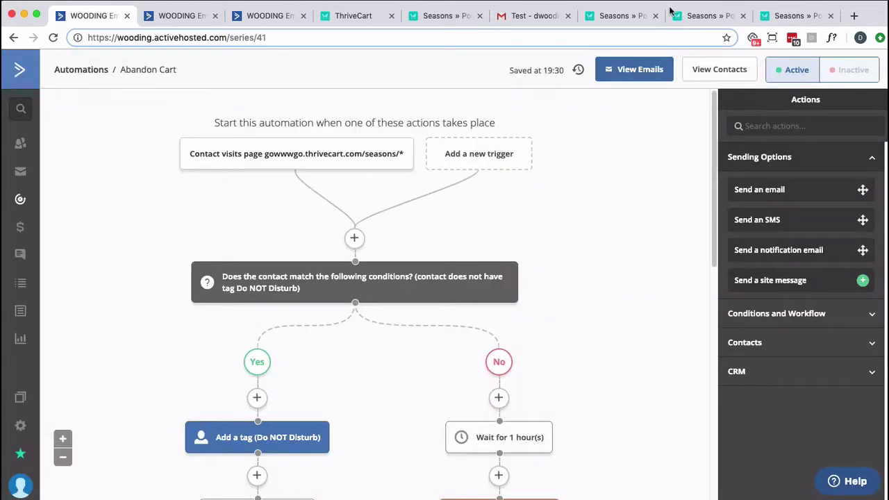
Close the three extra Seasons checkout tabs
click(656, 16)
click(655, 17)
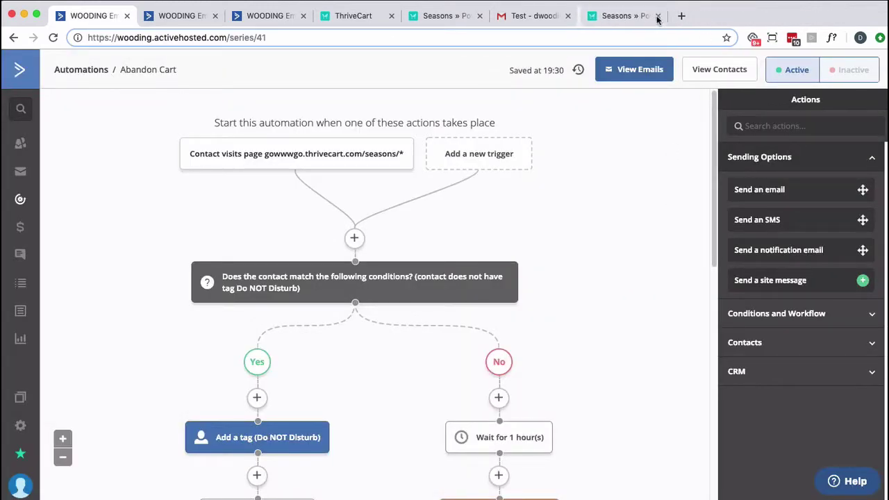
click(656, 17)
scroll(634, 333, down, 5)
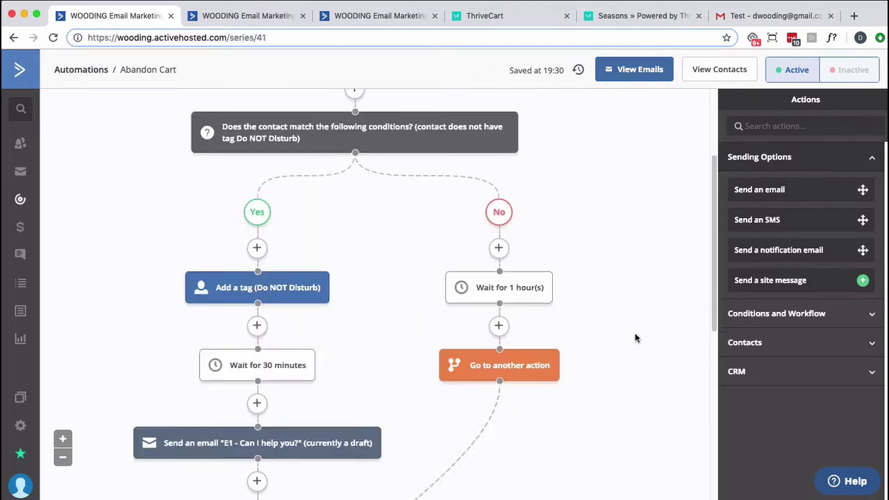
scroll(634, 333, up, 5)
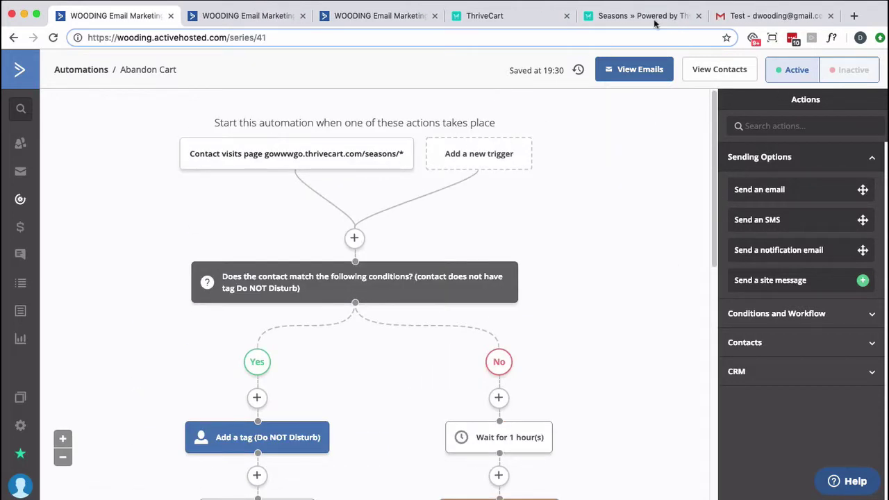
Revisit Seasons checkout from the Test email, then refresh the contact and view its Abandon Cart progress
click(769, 17)
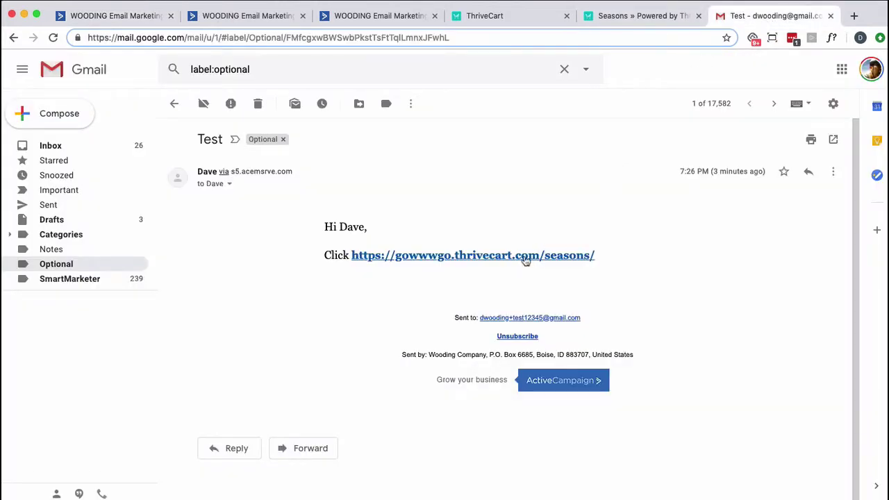
click(524, 256)
click(216, 16)
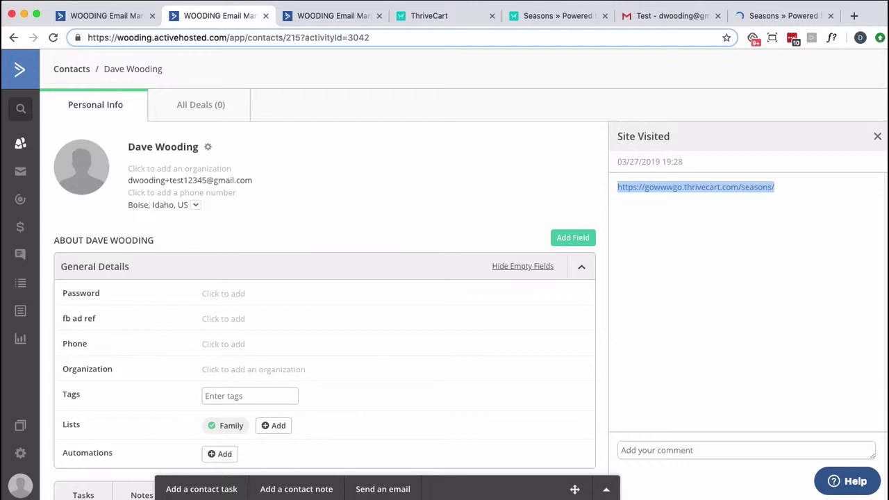
click(877, 136)
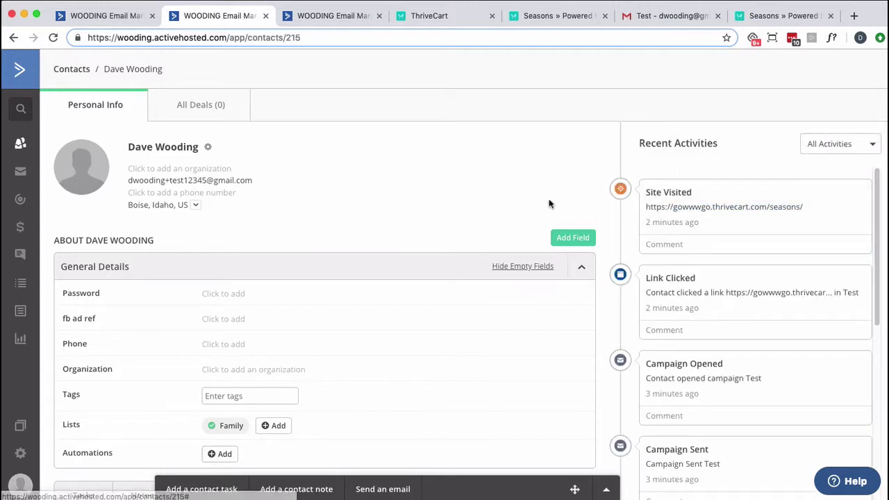
click(53, 38)
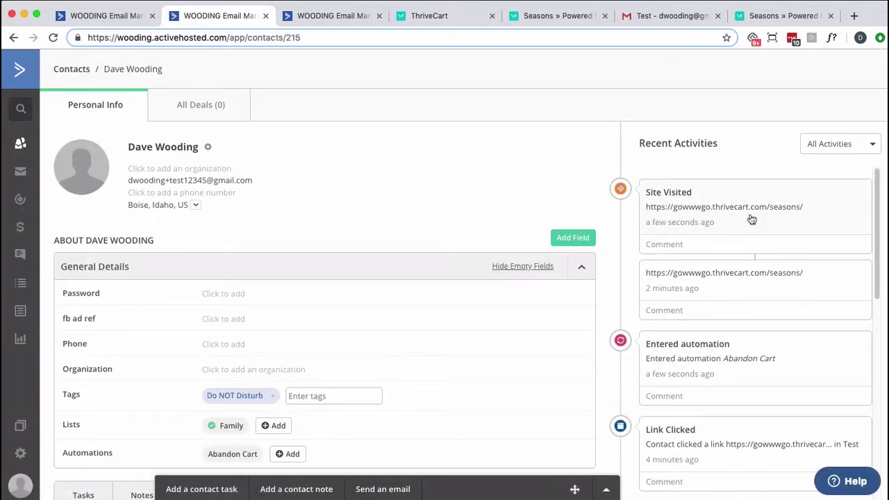
click(233, 454)
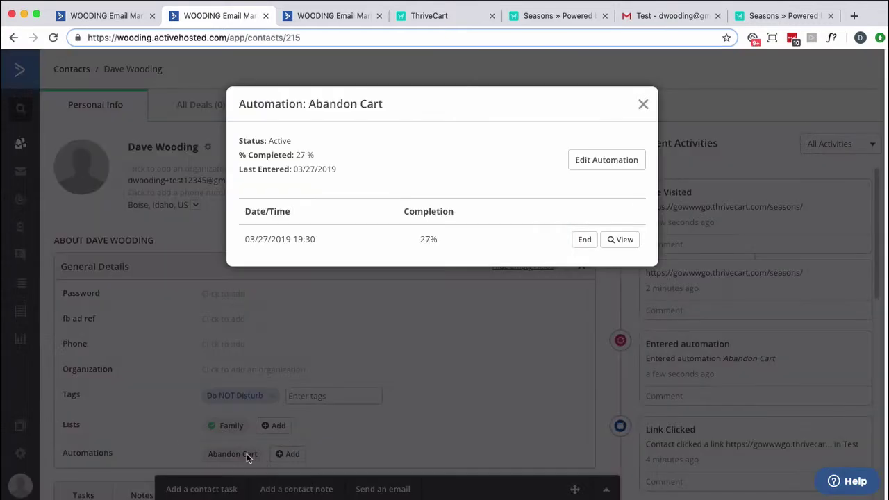
View the contact's Abandon Cart path and skip its 30-minute wait step
click(618, 239)
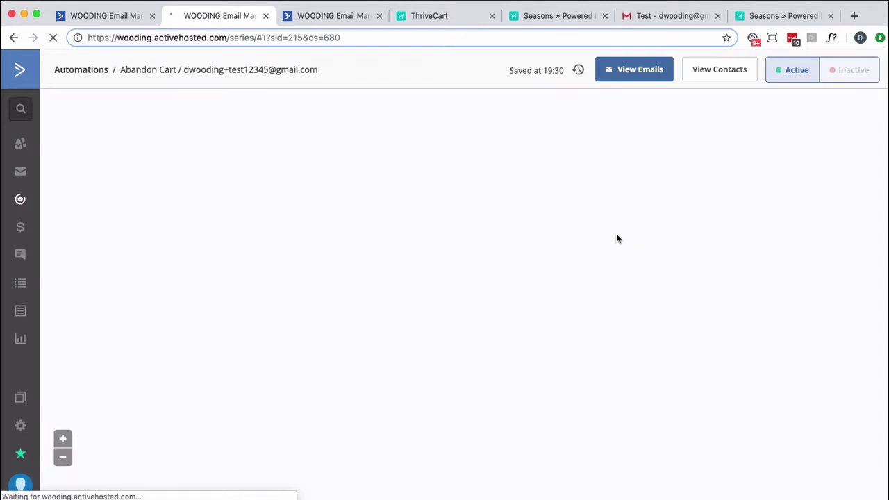
scroll(605, 214, down, 1)
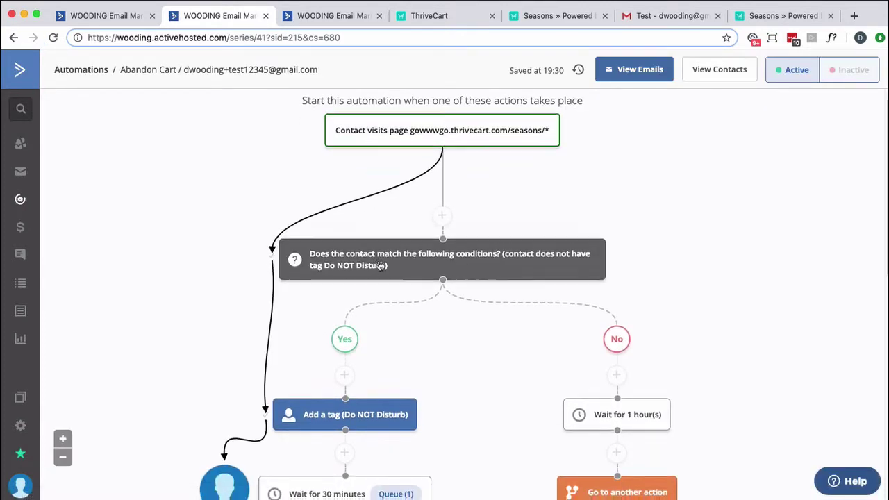
scroll(377, 270, down, 3)
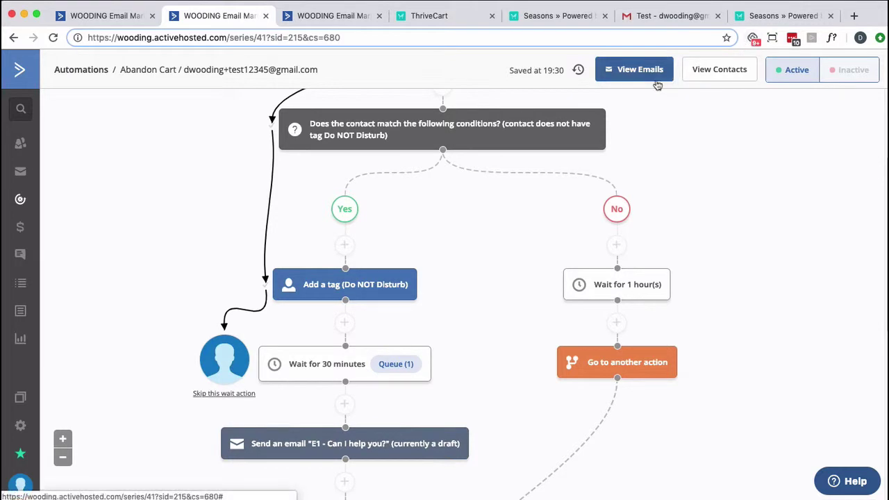
scroll(530, 234, down, 3)
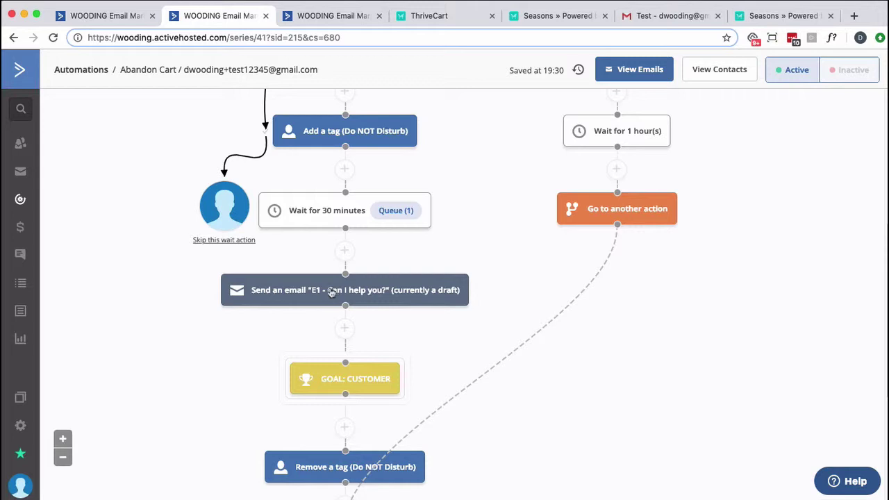
mouse_move(231, 246)
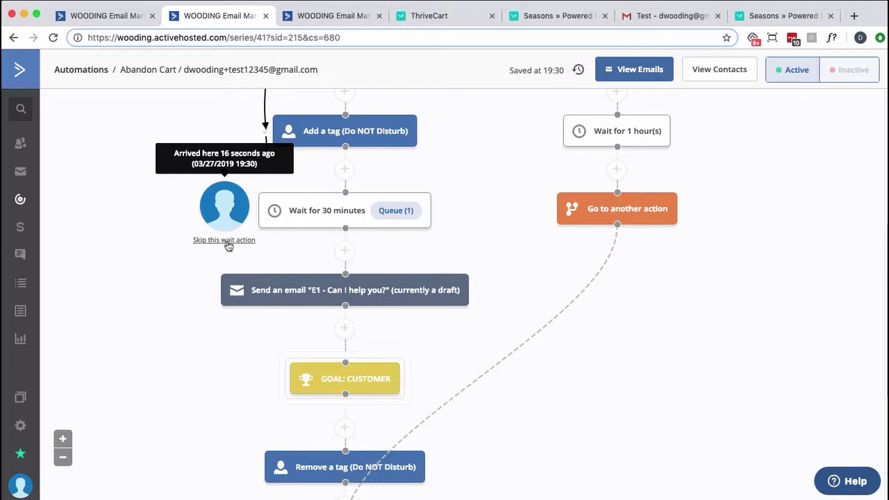
click(224, 241)
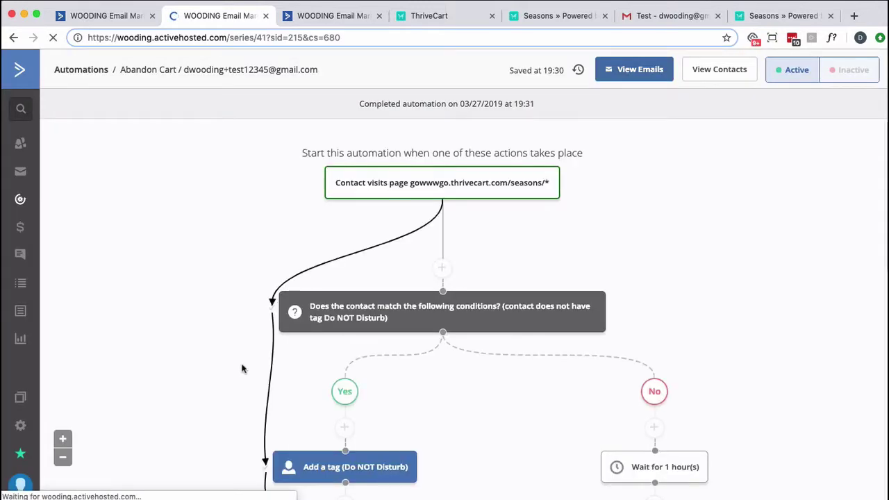
scroll(258, 248, down, 5)
scroll(257, 248, down, 3)
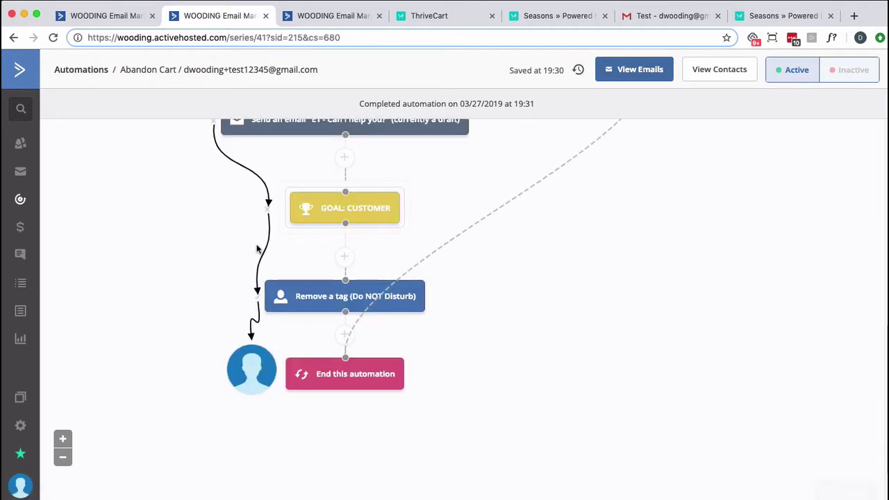
scroll(256, 251, up, 5)
scroll(253, 254, down, 3)
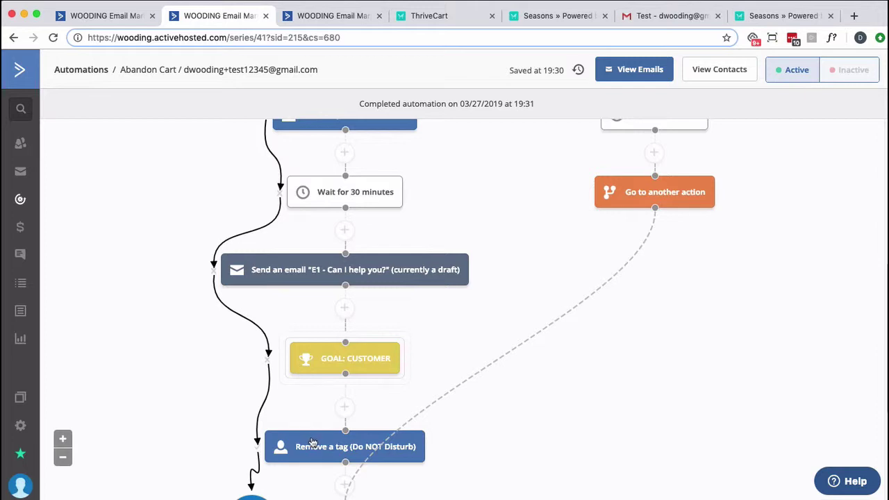
click(656, 16)
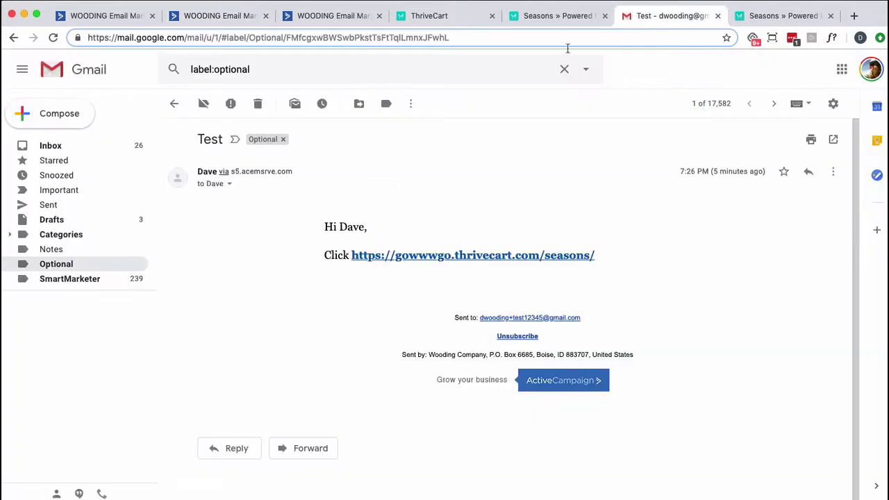
click(54, 39)
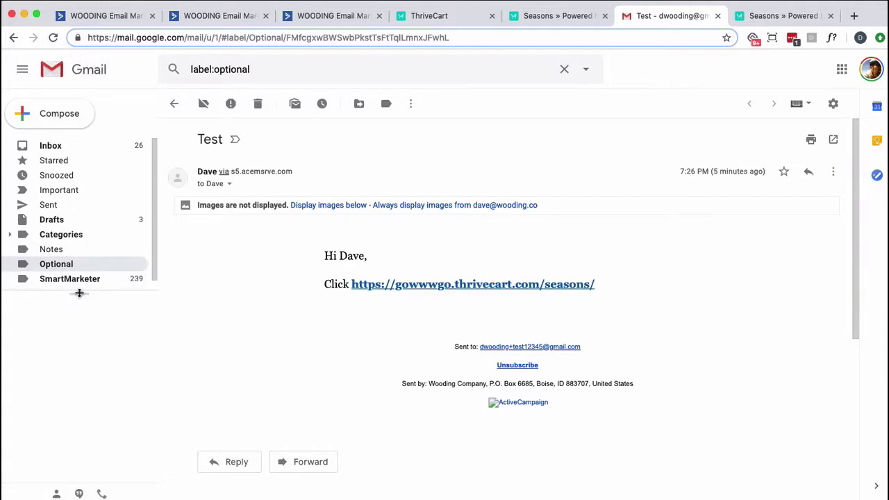
drag(79, 299, 79, 398)
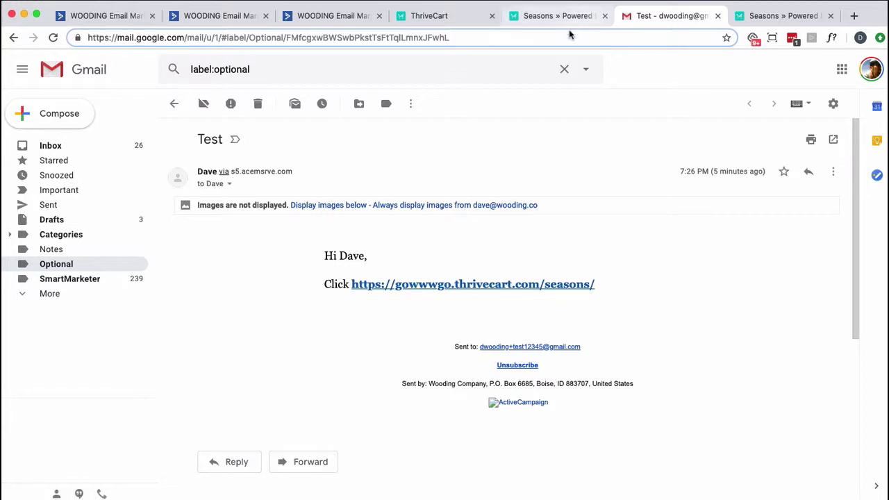
click(241, 18)
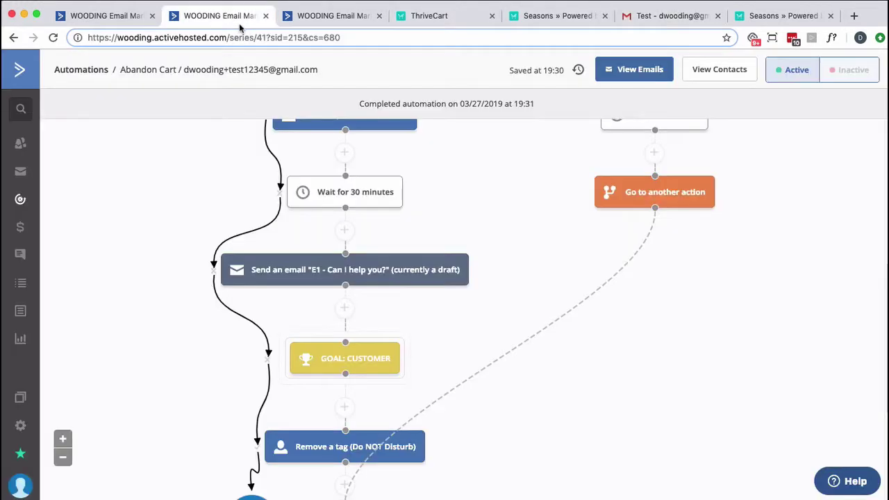
Open the test contact's record and skip the 30-minute wait on the second Abandon Cart run
click(269, 72)
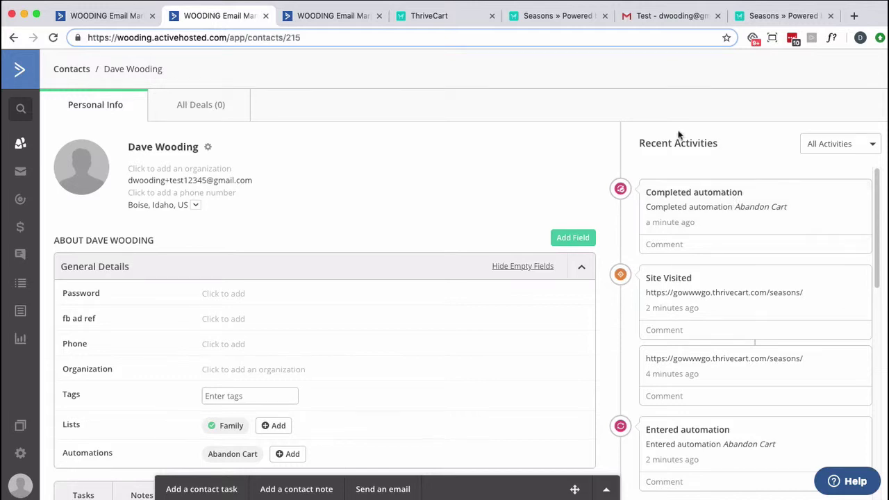
click(663, 18)
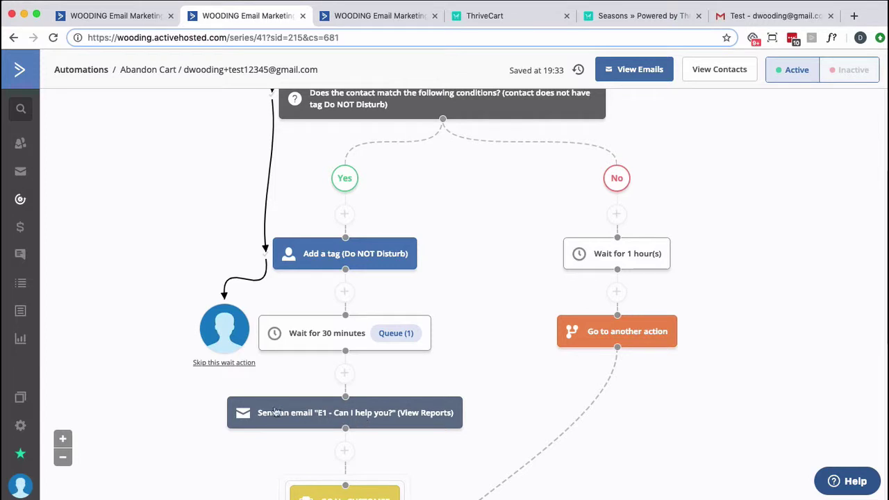
click(223, 363)
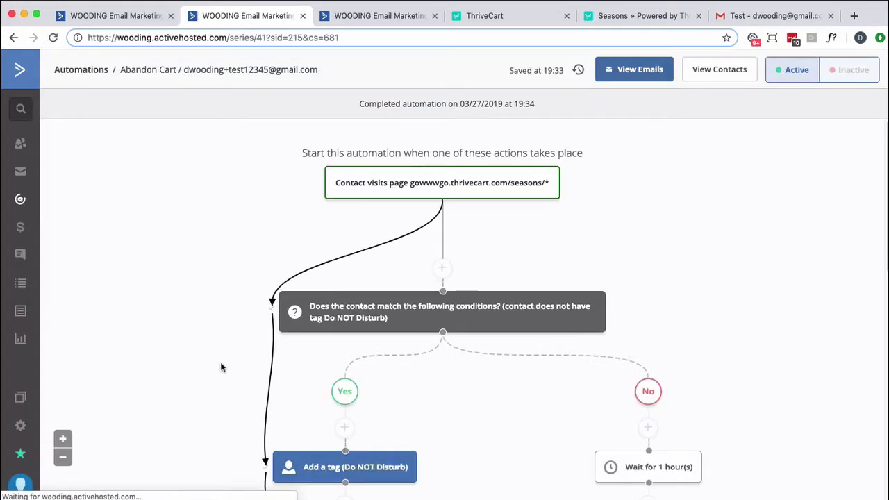
scroll(263, 371, down, 3)
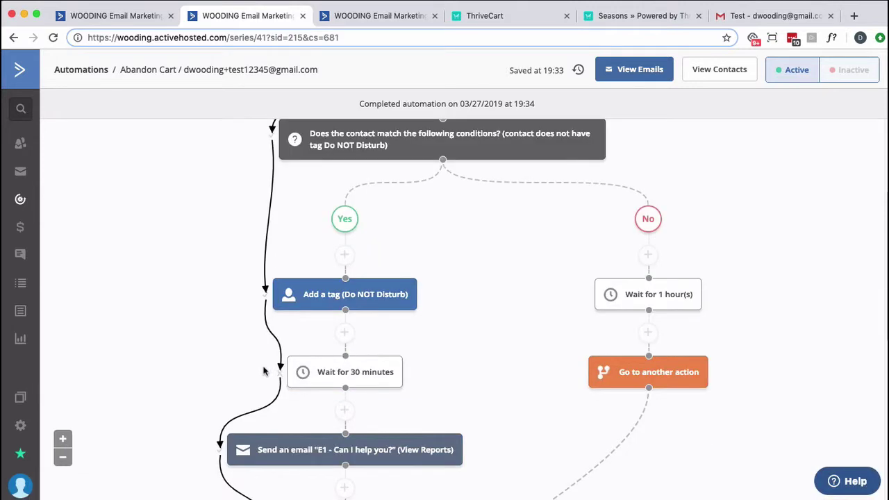
scroll(263, 371, down, 3)
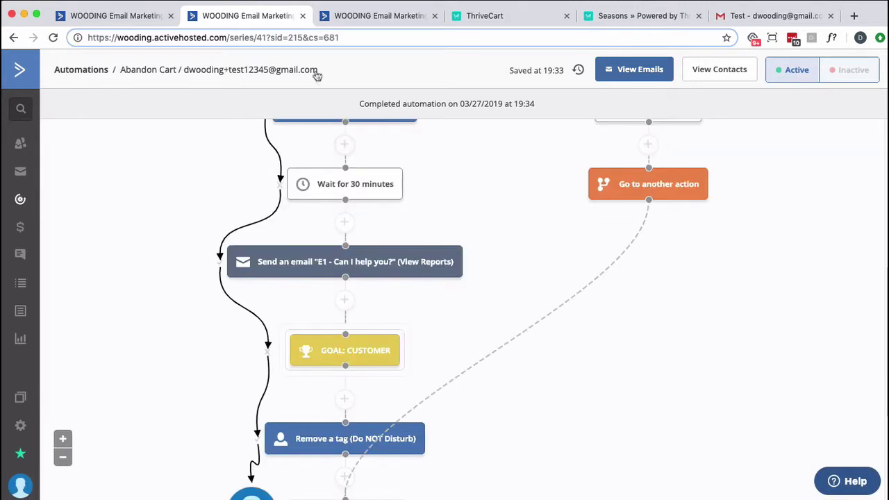
Confirm the Abandon Cart (2) run is complete on the contact, then return to Gmail
click(286, 72)
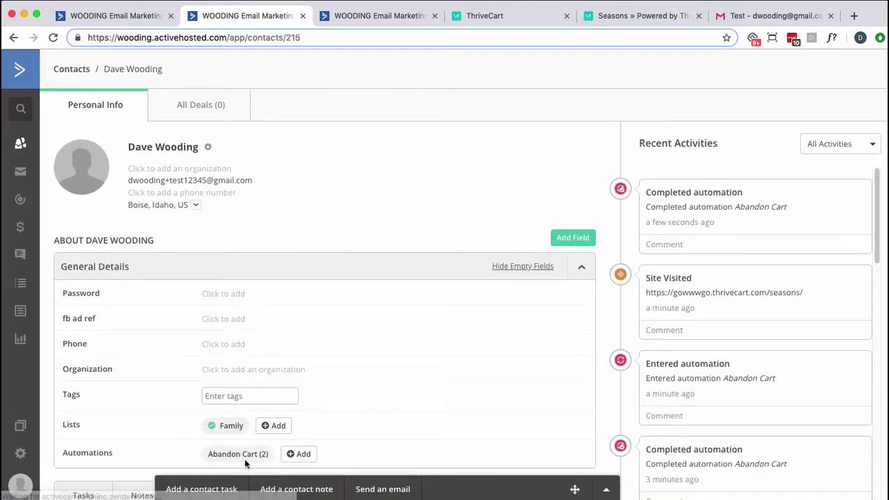
mouse_move(254, 458)
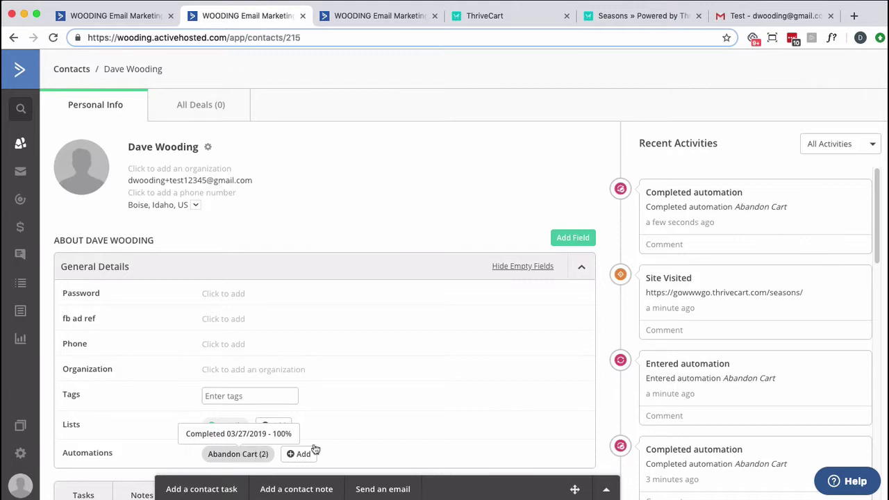
click(782, 17)
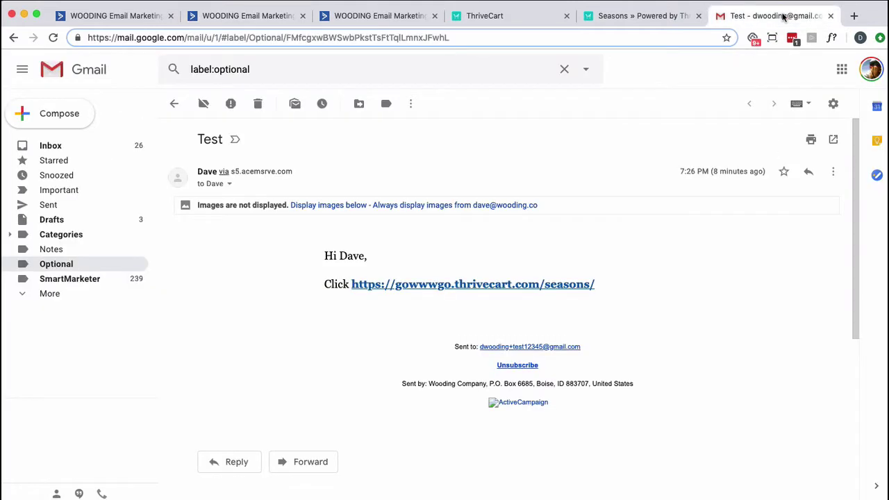
Open the 'Can I help you?' email under Optional, close the old Seasons tab, and follow its HERE link
click(52, 37)
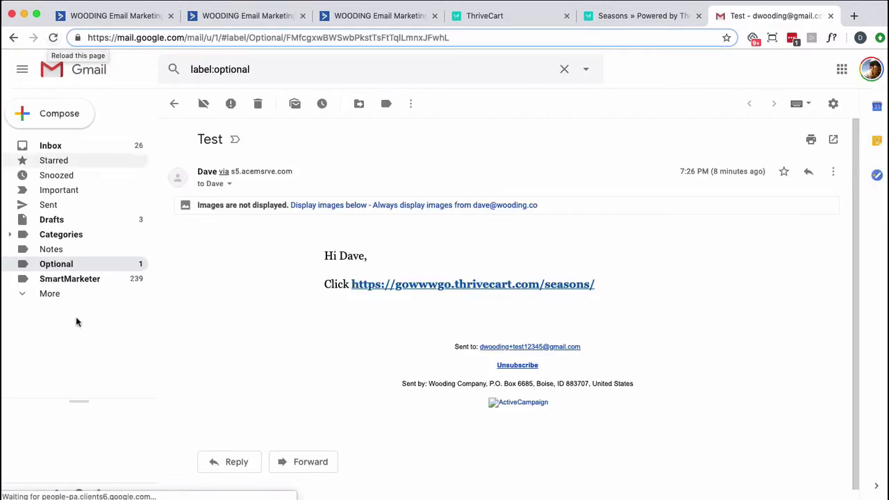
click(57, 265)
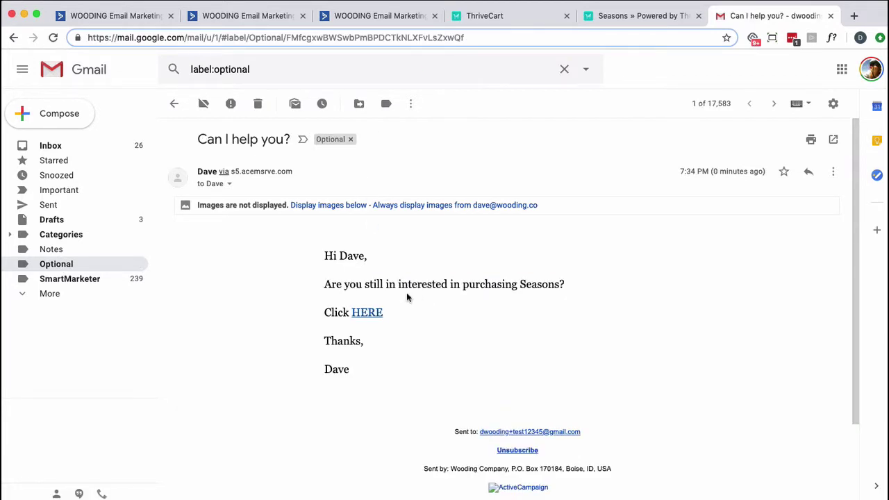
click(338, 205)
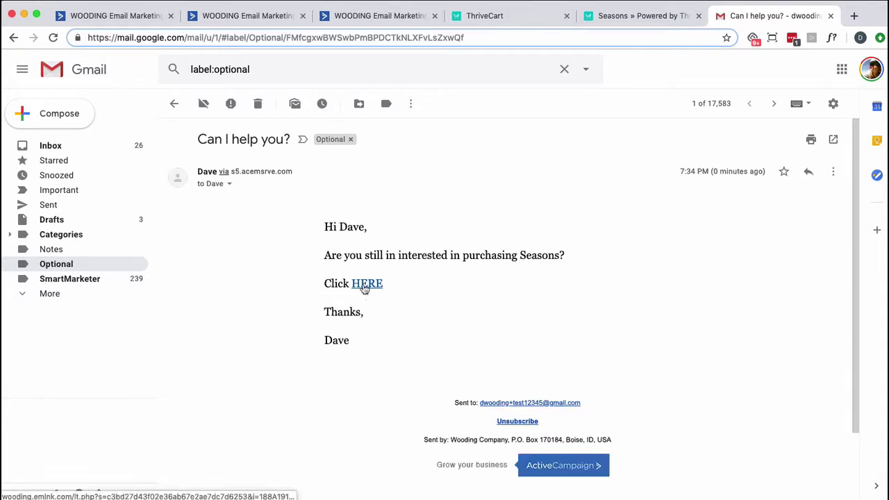
click(622, 19)
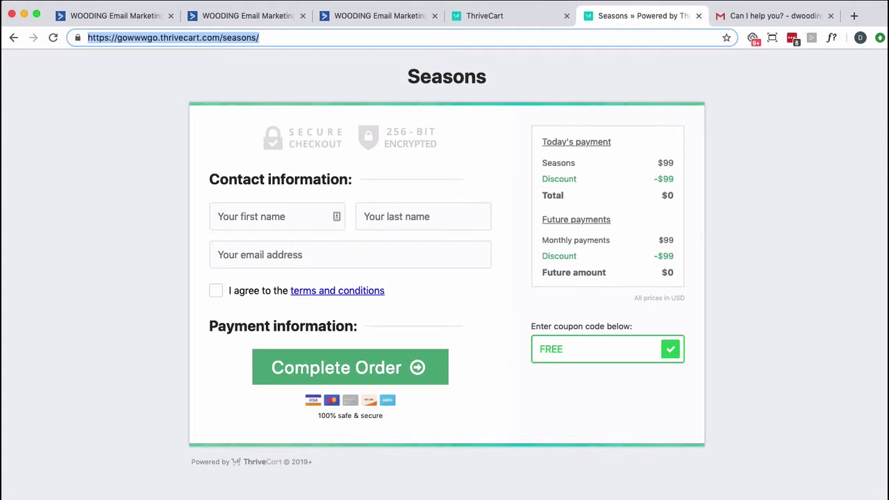
click(698, 19)
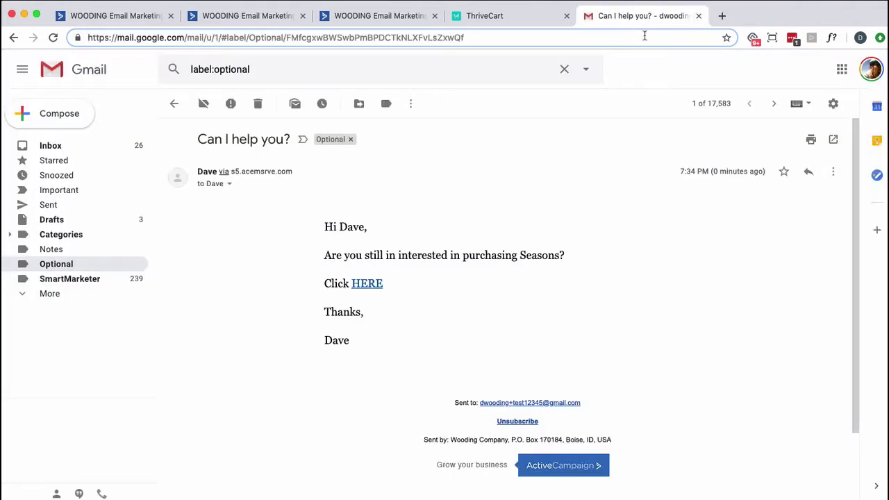
click(361, 286)
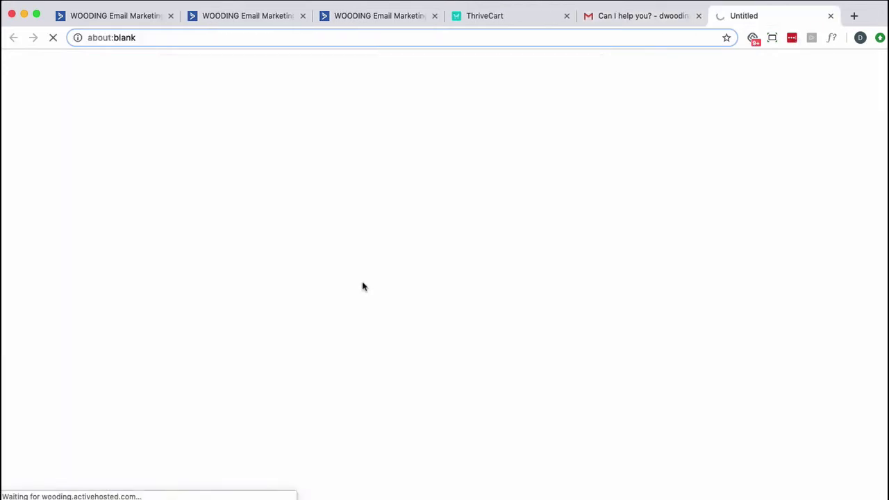